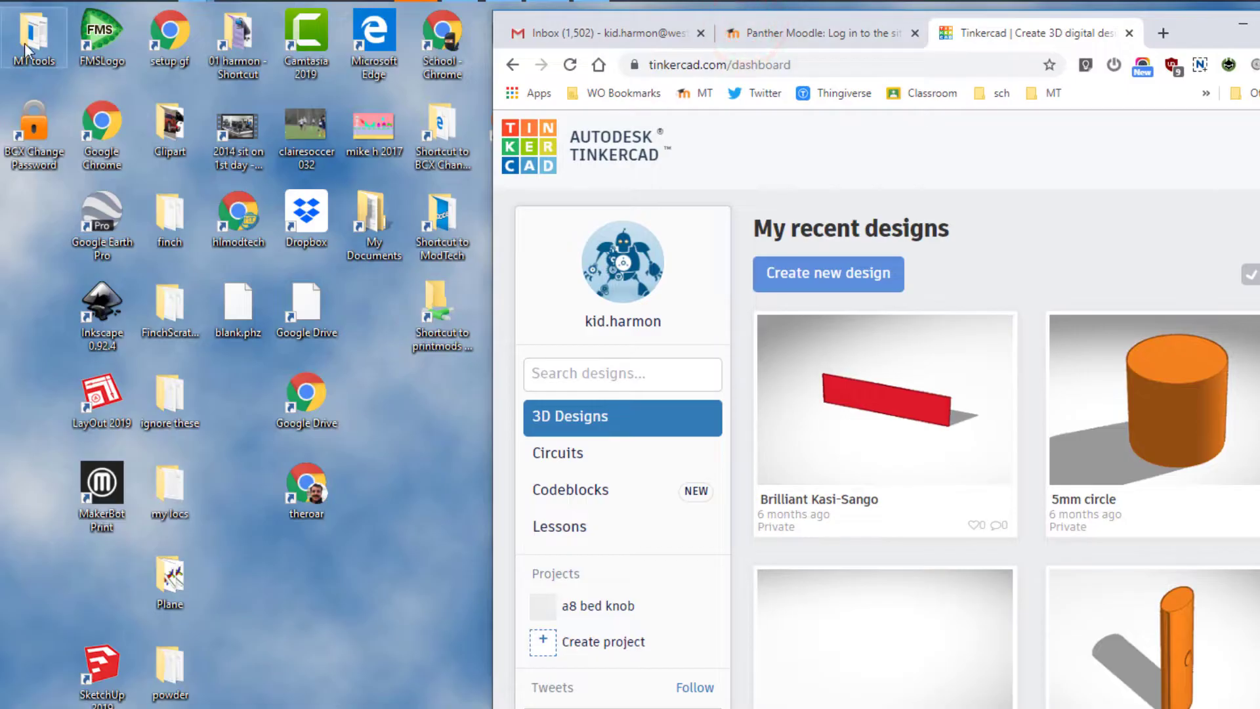
- Open the MT tools folder on the desktop and pin its stl folder shortcut to Quick access
double_click(29, 42)
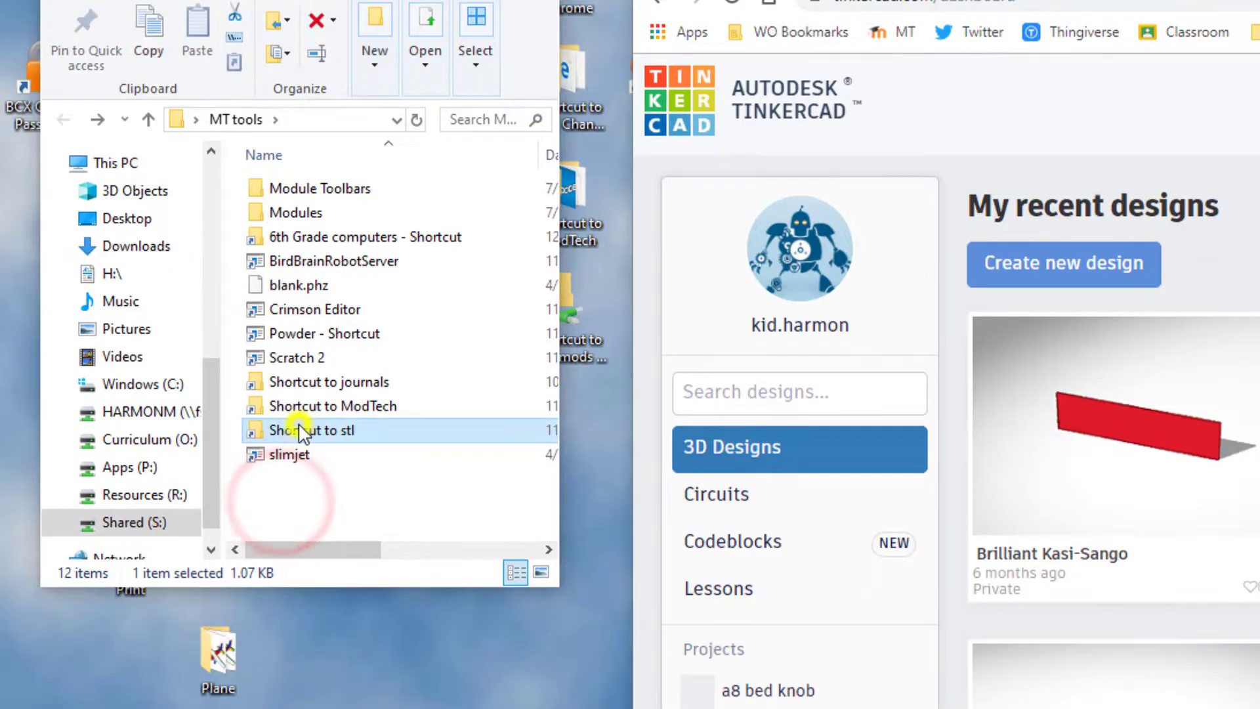
right_click(302, 518)
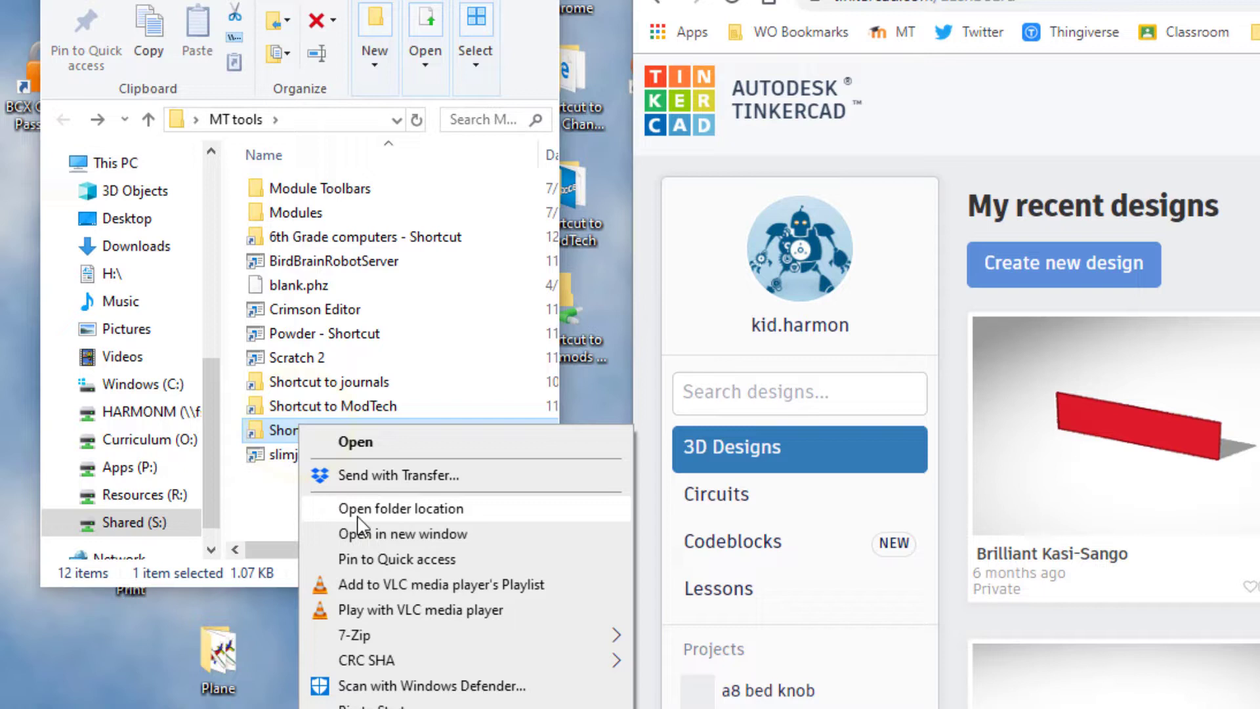
left_click(350, 559)
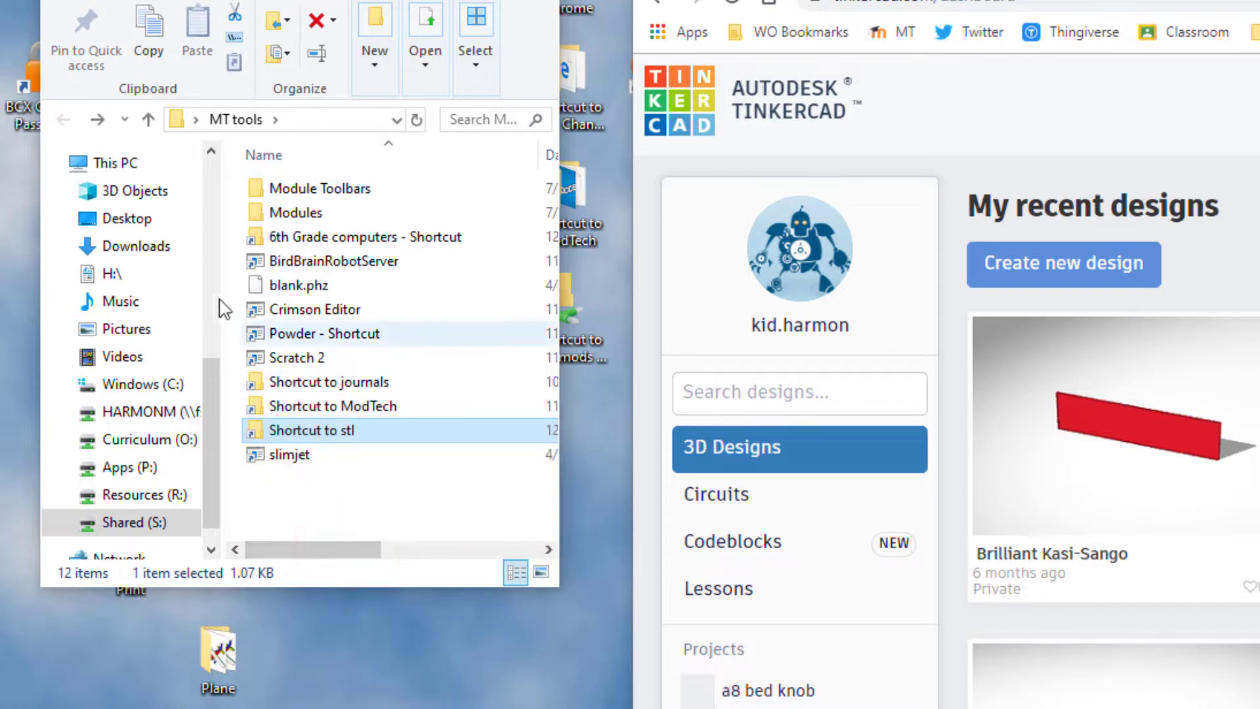
left_click_drag(210, 399, 210, 202)
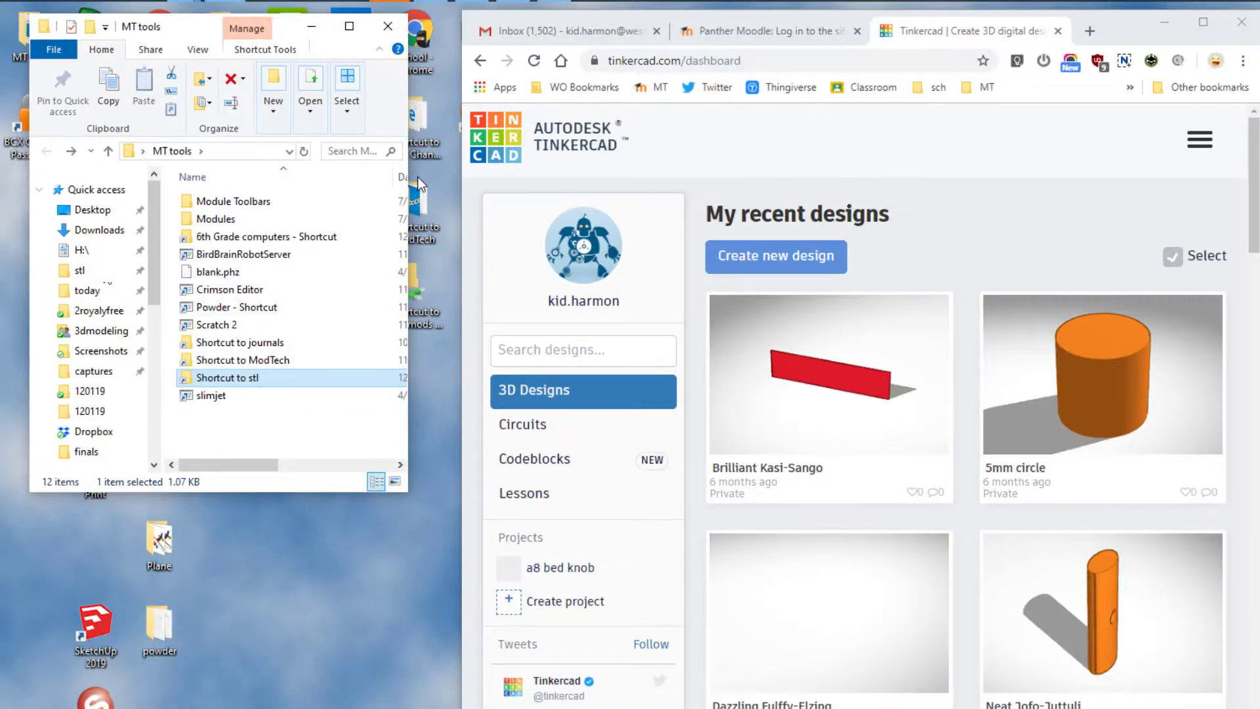
- In the maximized browser's advanced settings, enable asking where to save each file before downloading, and close the settings
left_click(1197, 25)
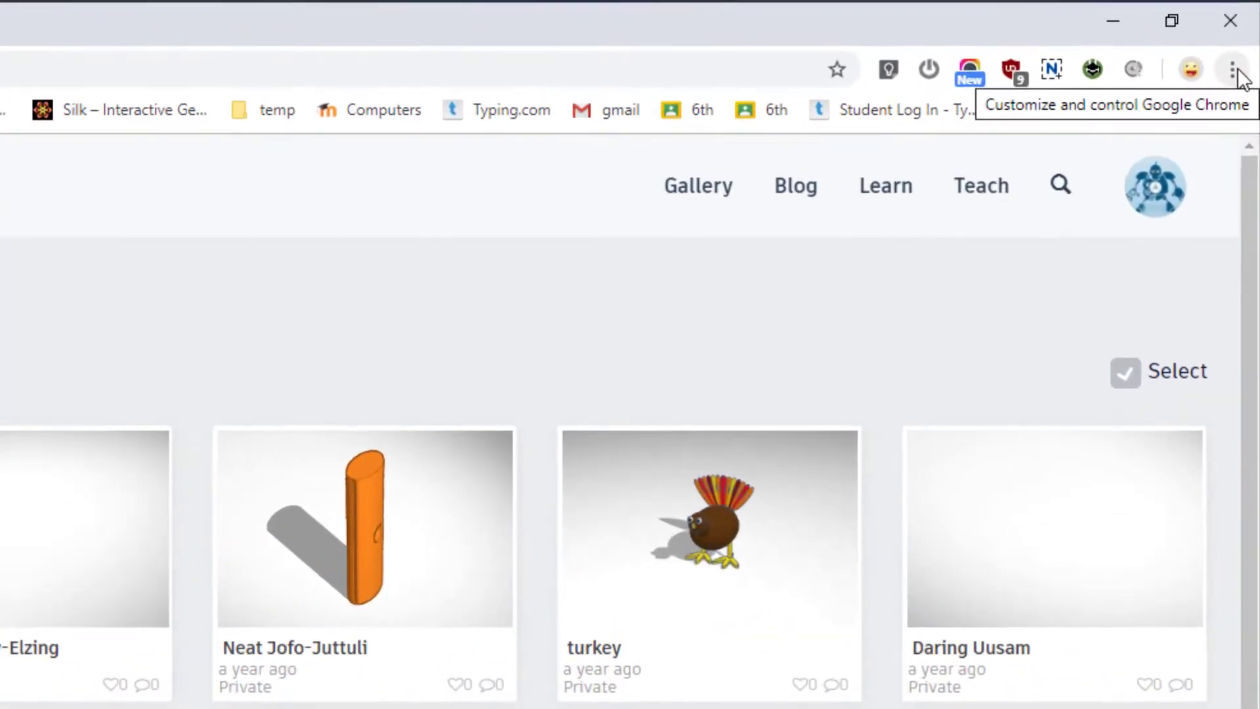
left_click(1245, 35)
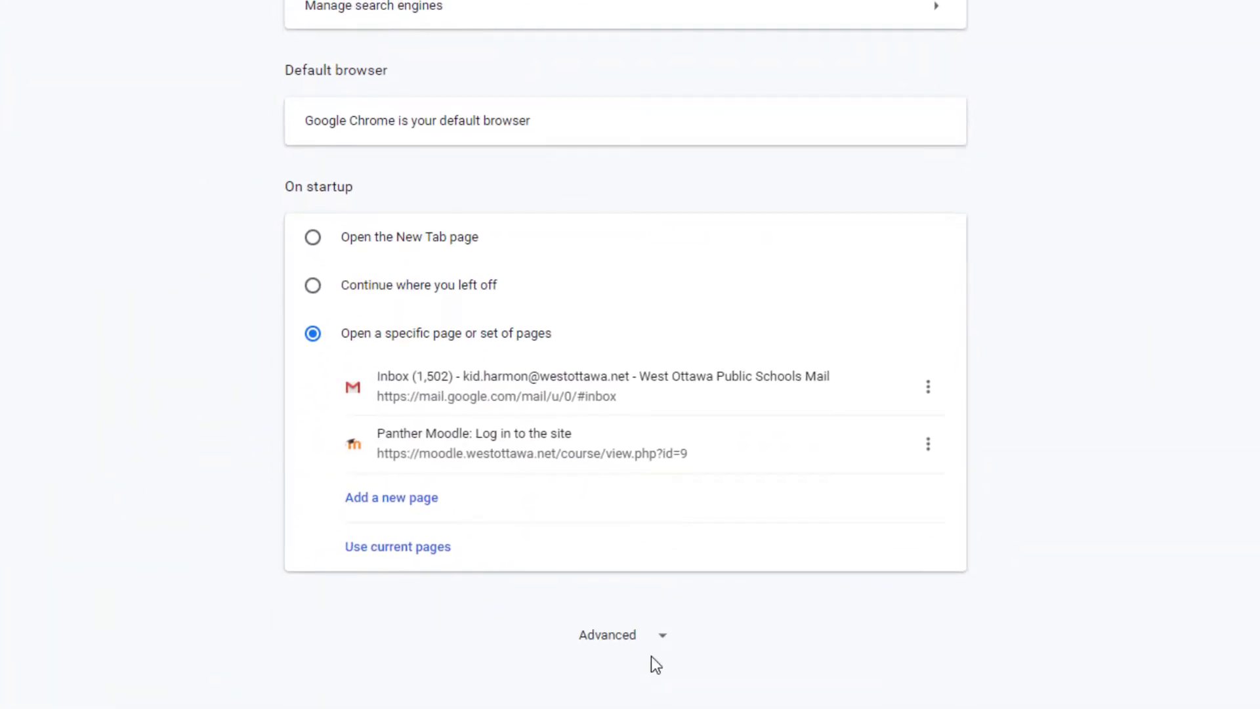
left_click(634, 633)
scroll(631, 630, "down", 20)
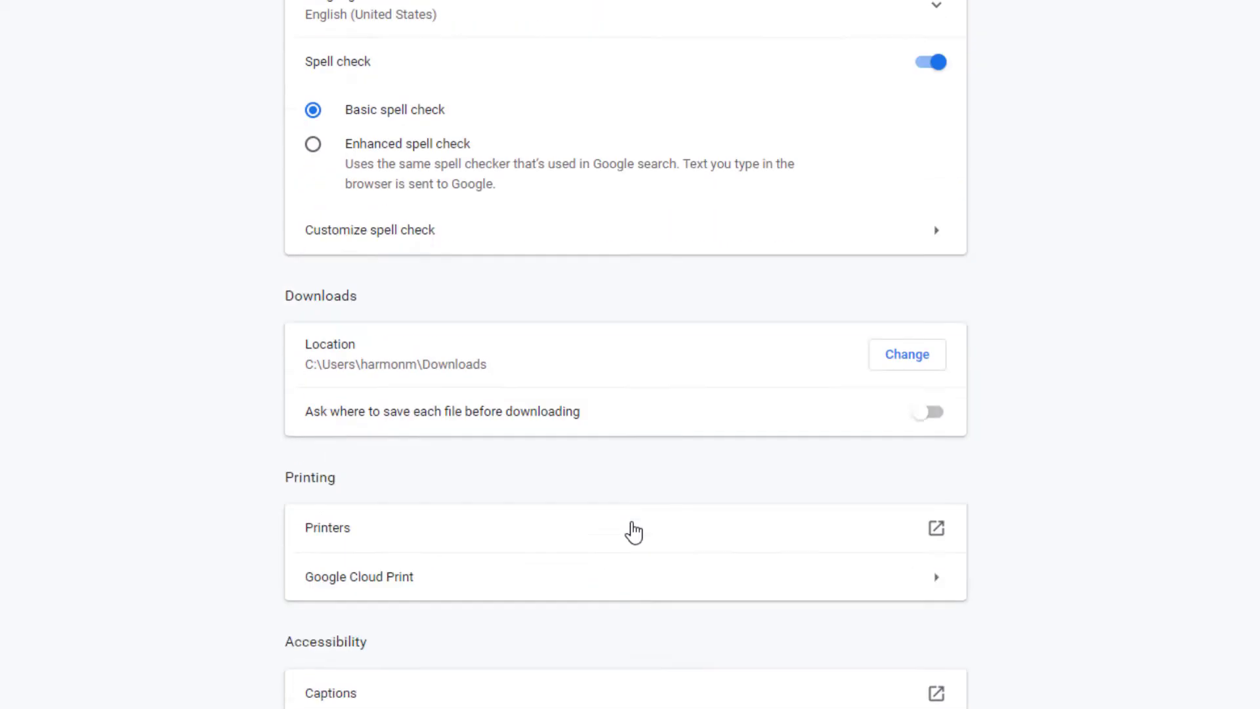
scroll(634, 533, "down", 3)
scroll(784, 194, "up", 3)
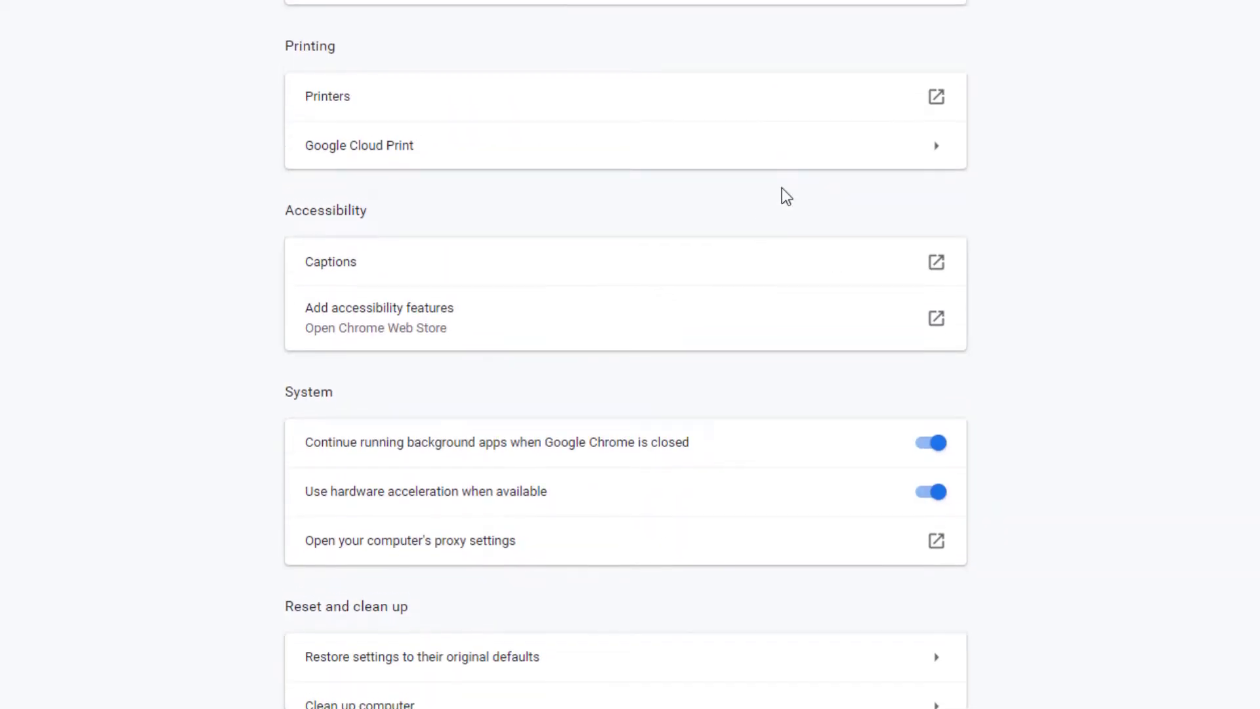
left_click(1069, 172)
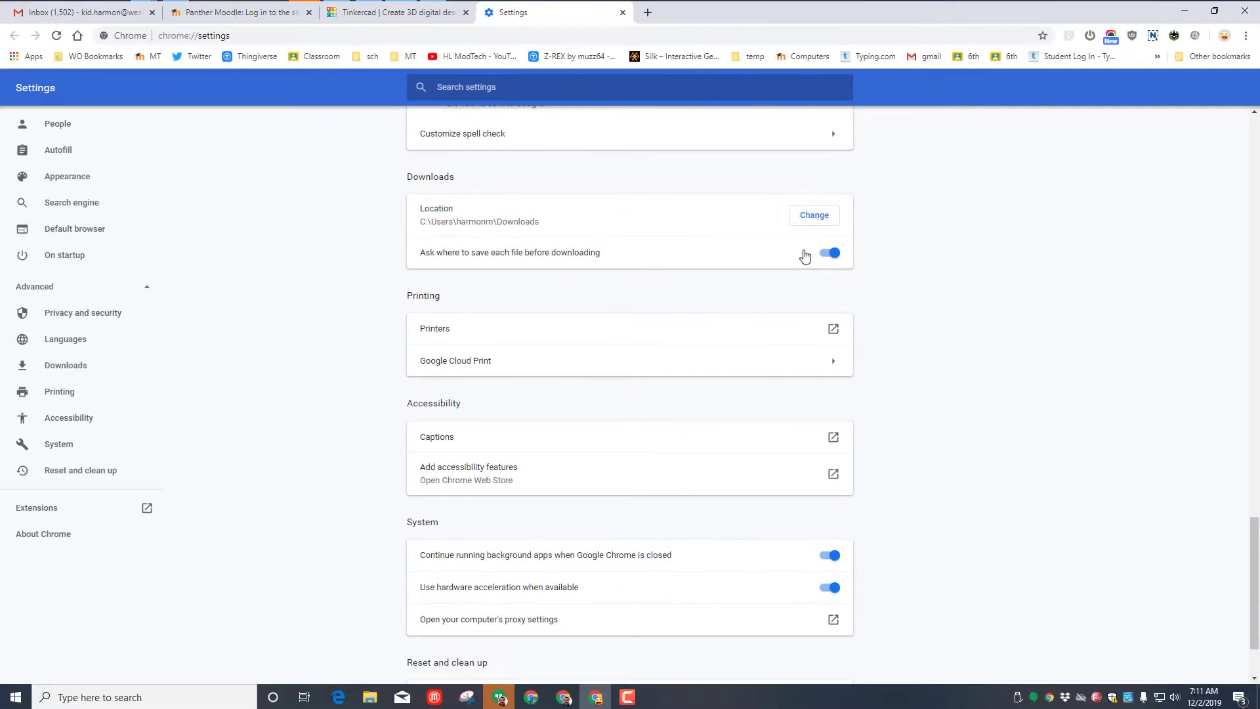
left_click(621, 14)
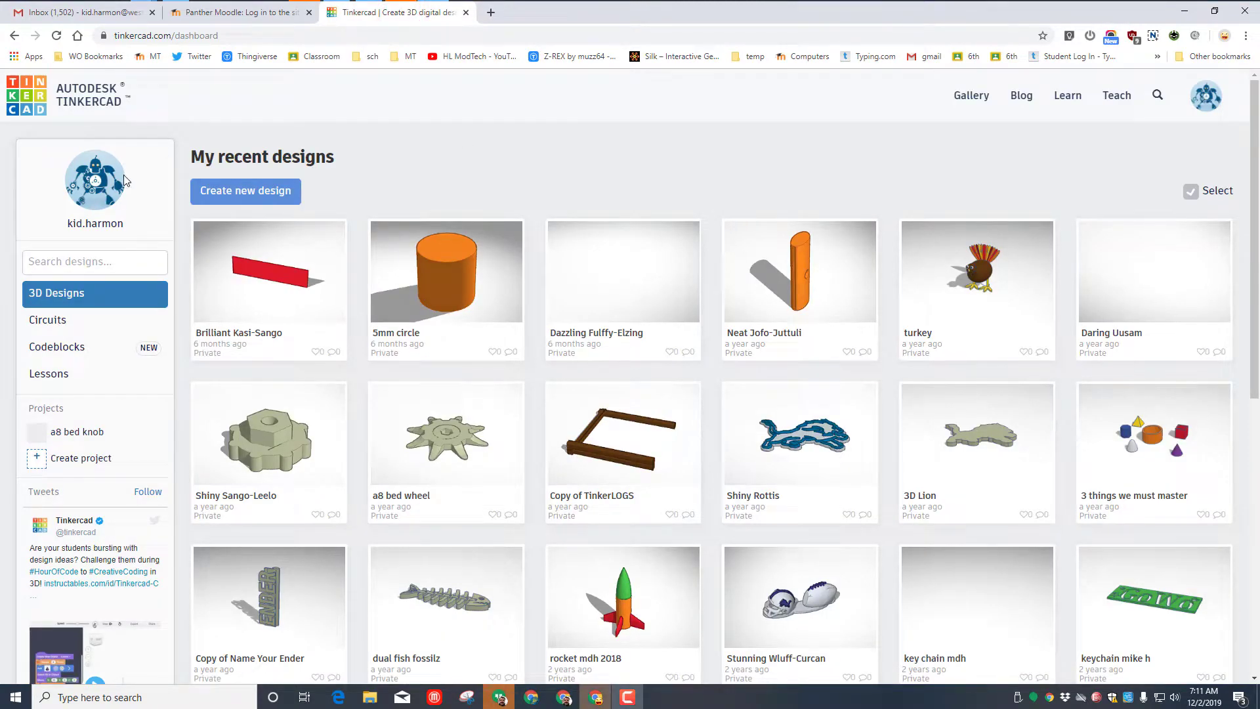
- Create a new Tinkercad design and rename it "kc mdh 2019"
left_click(247, 192)
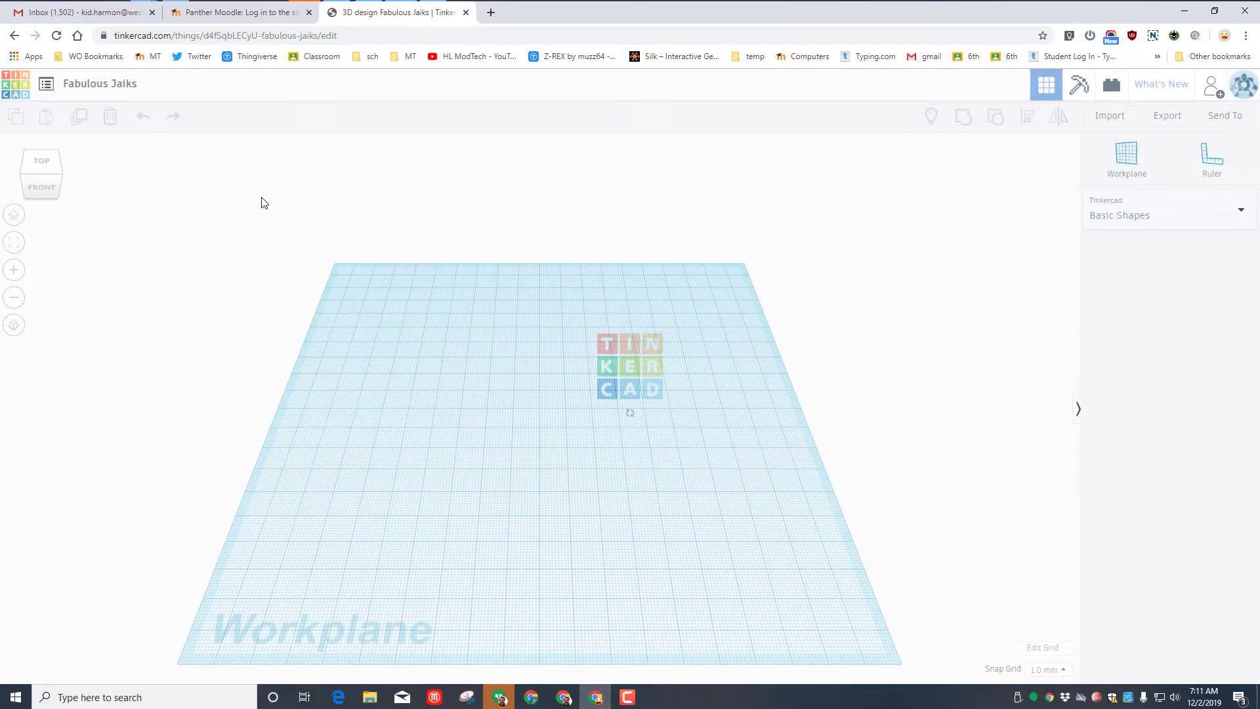
left_click(119, 83)
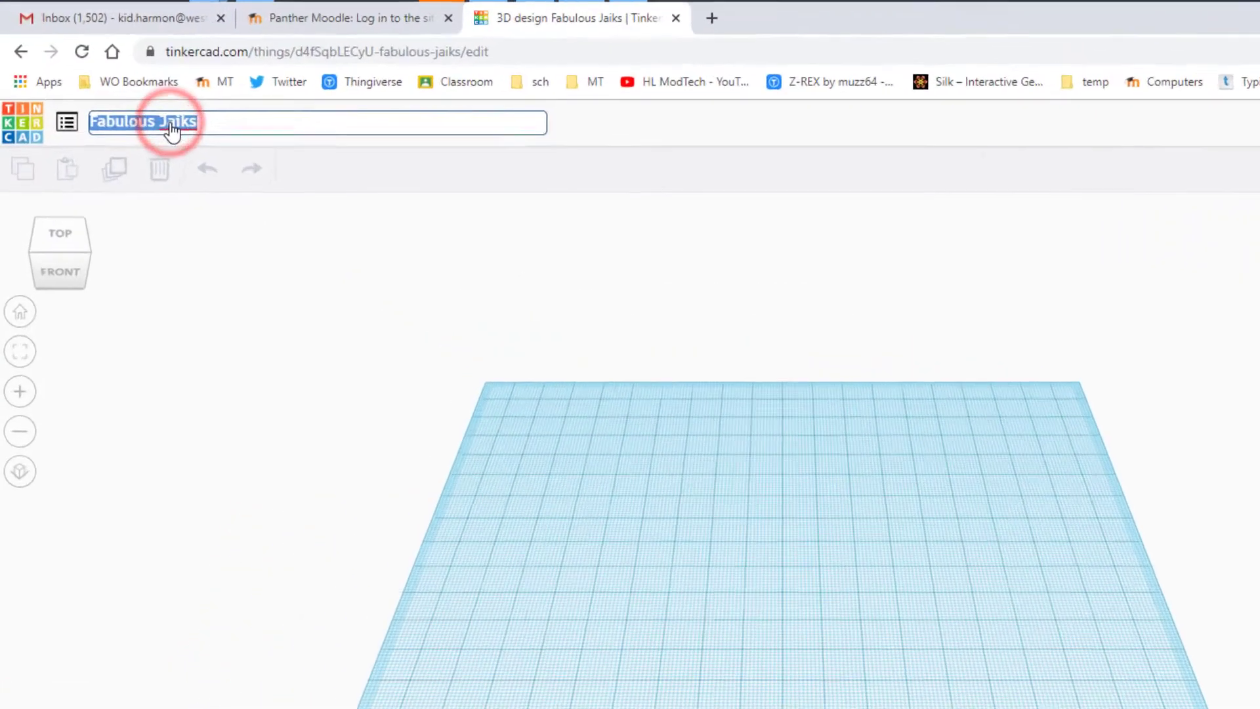
type("h 2019")
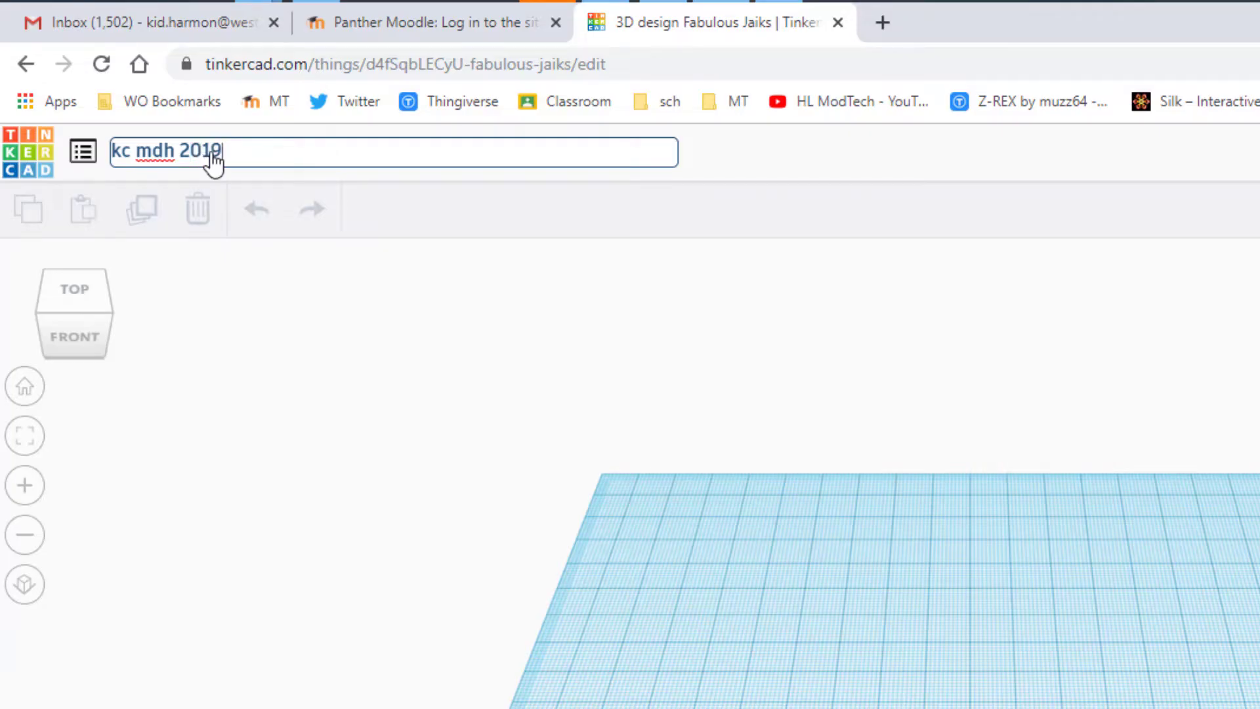
key("Return")
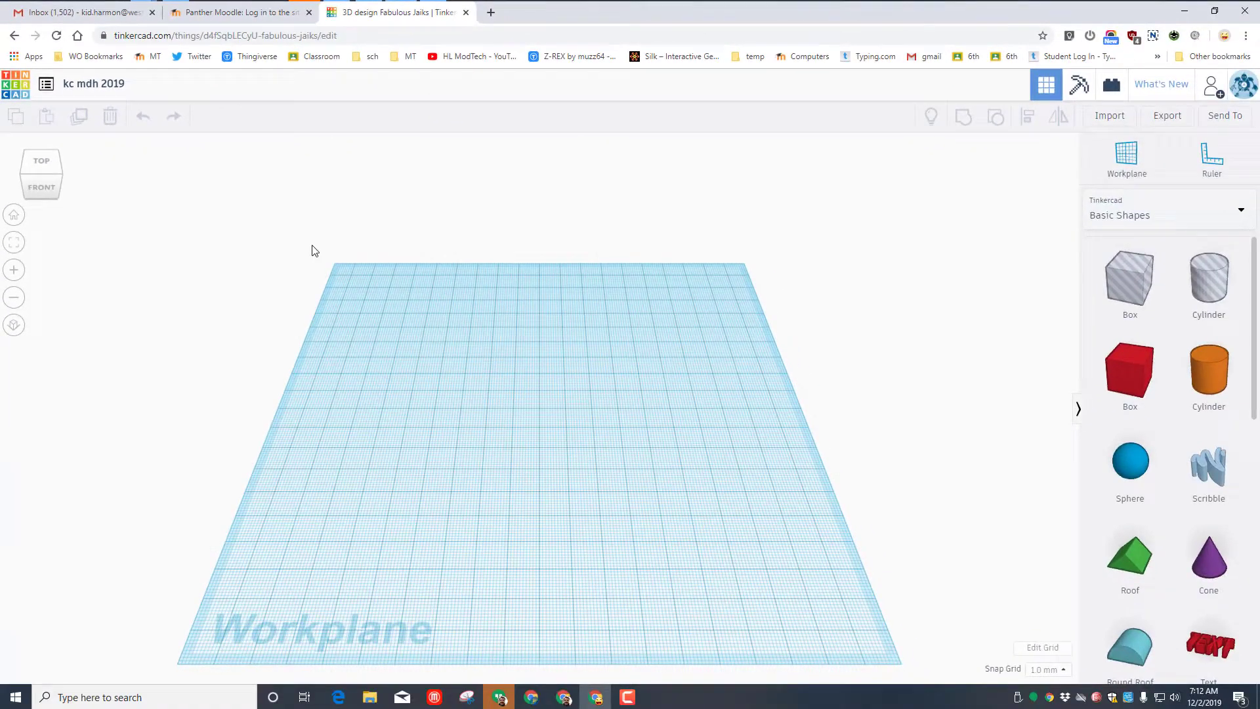
- Place a solid box on the near-left area of the workplane and set its base to 70 by 25 mm
left_click(1115, 379)
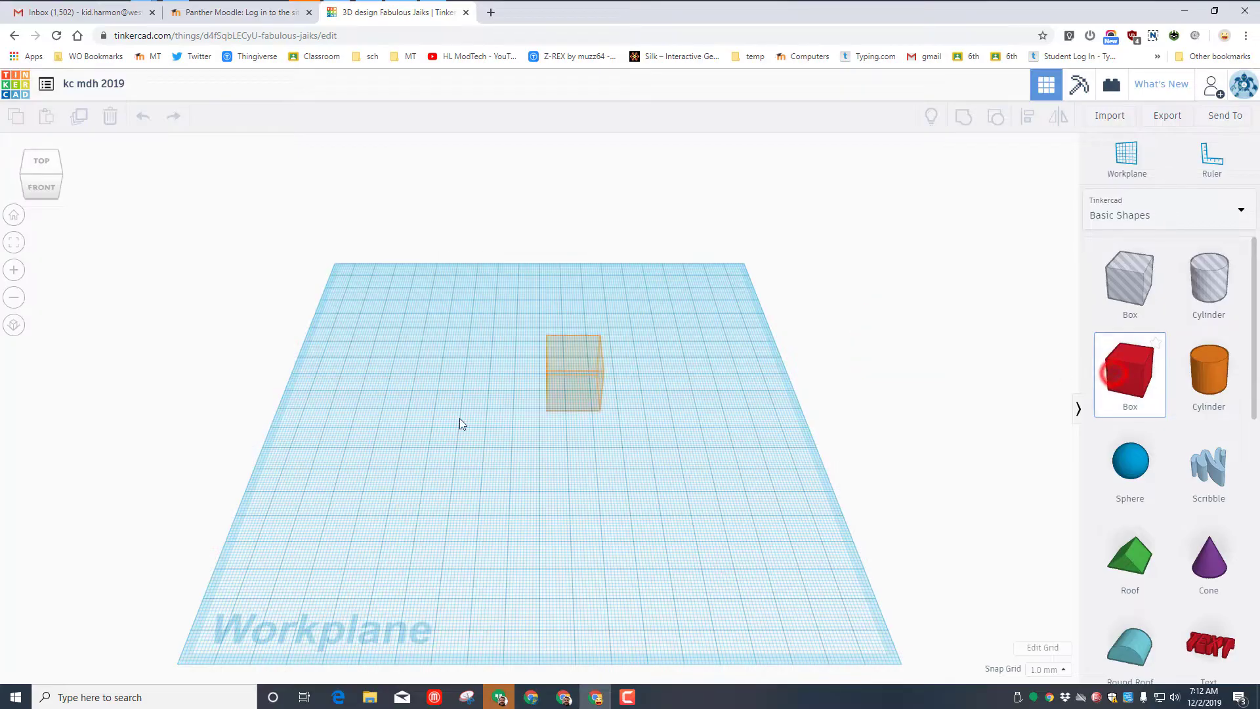
left_click(413, 452)
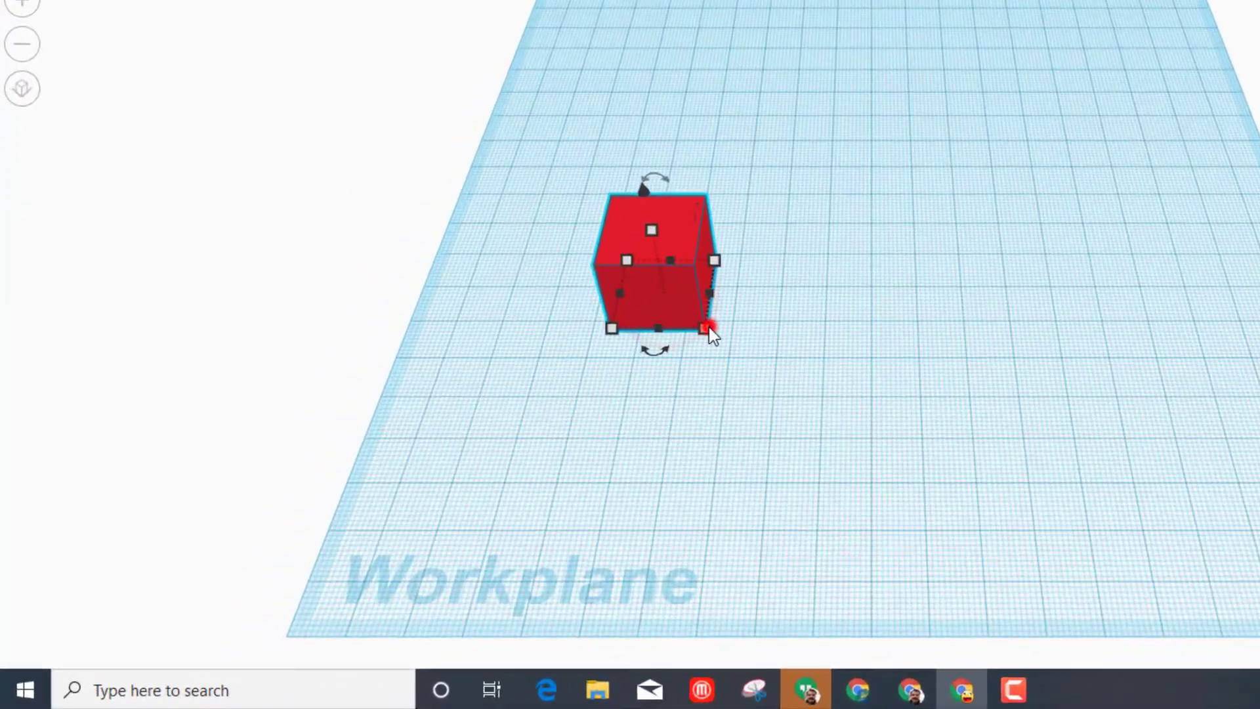
mouse_move(498, 441)
left_click(454, 500)
type("70")
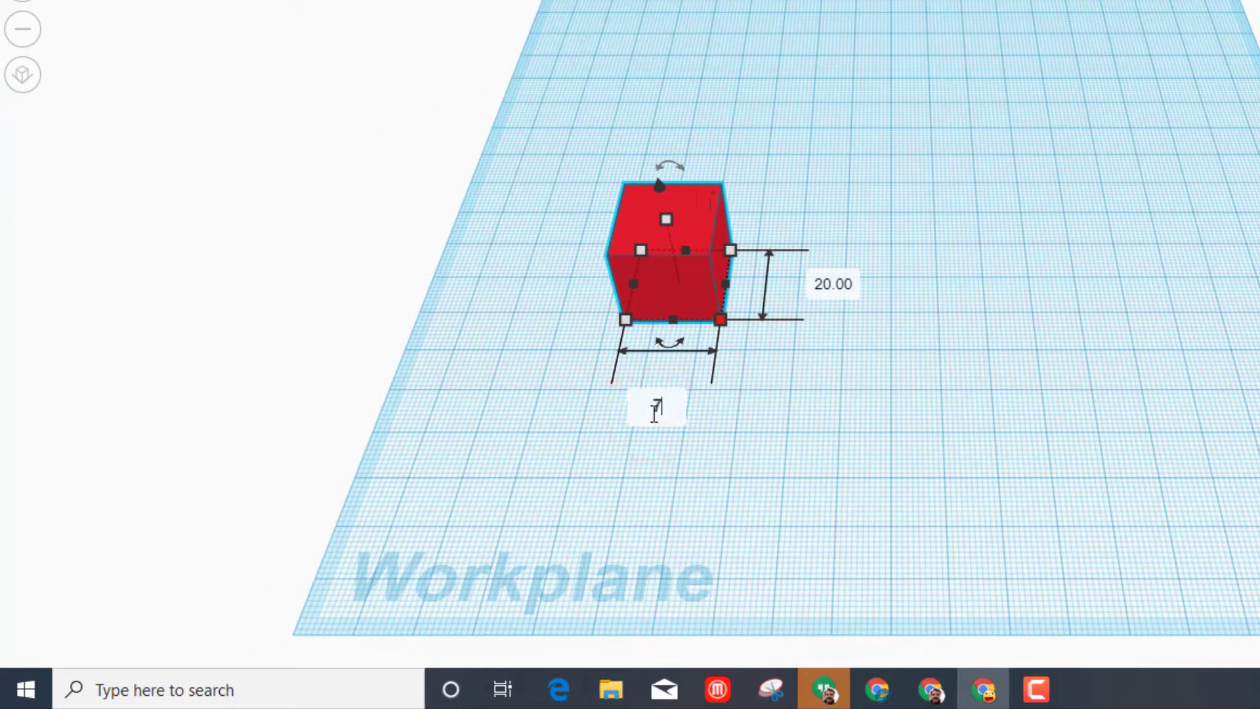
key("Return")
left_click(1063, 284)
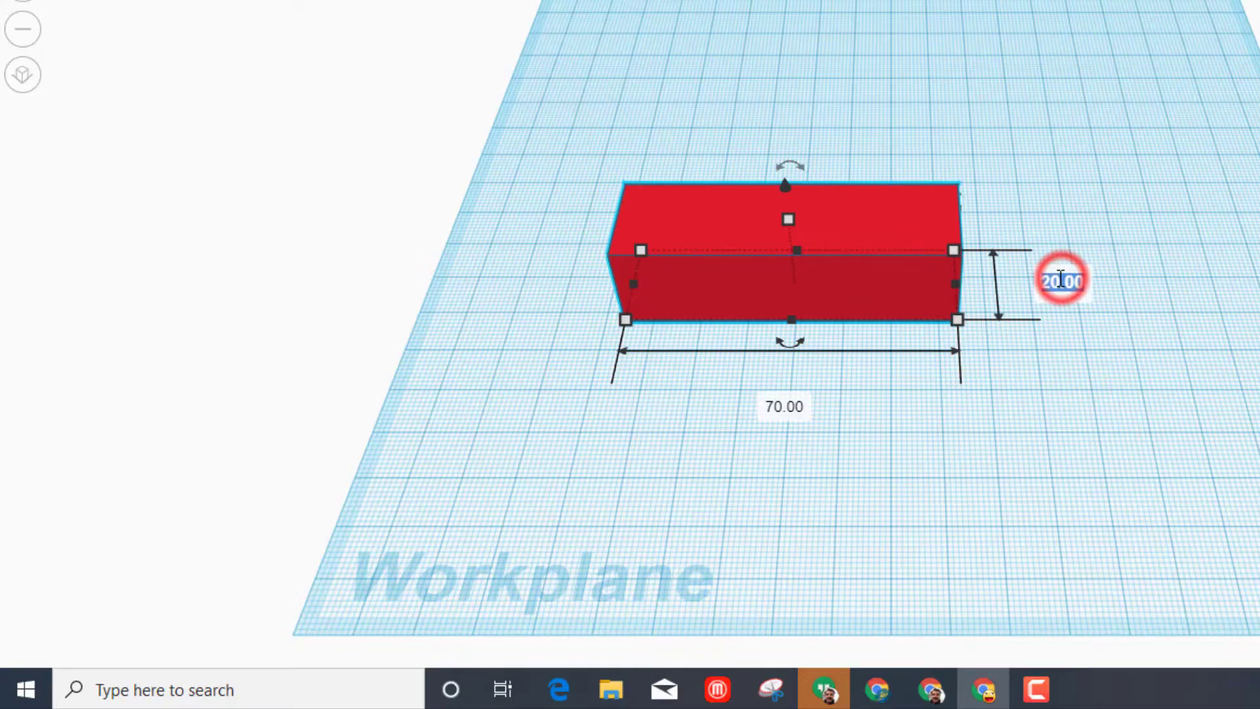
type("25")
key("Return")
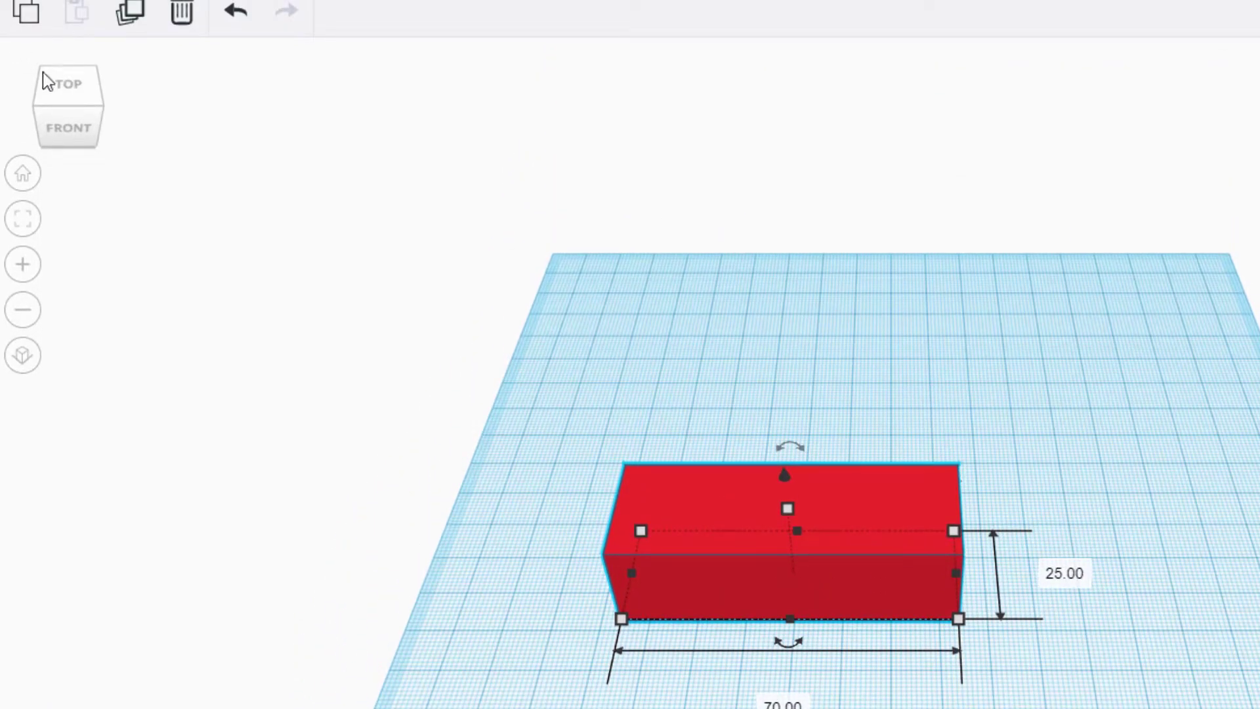
- Set the box's height to 2 mm and change its solid color to orange
left_click(92, 112)
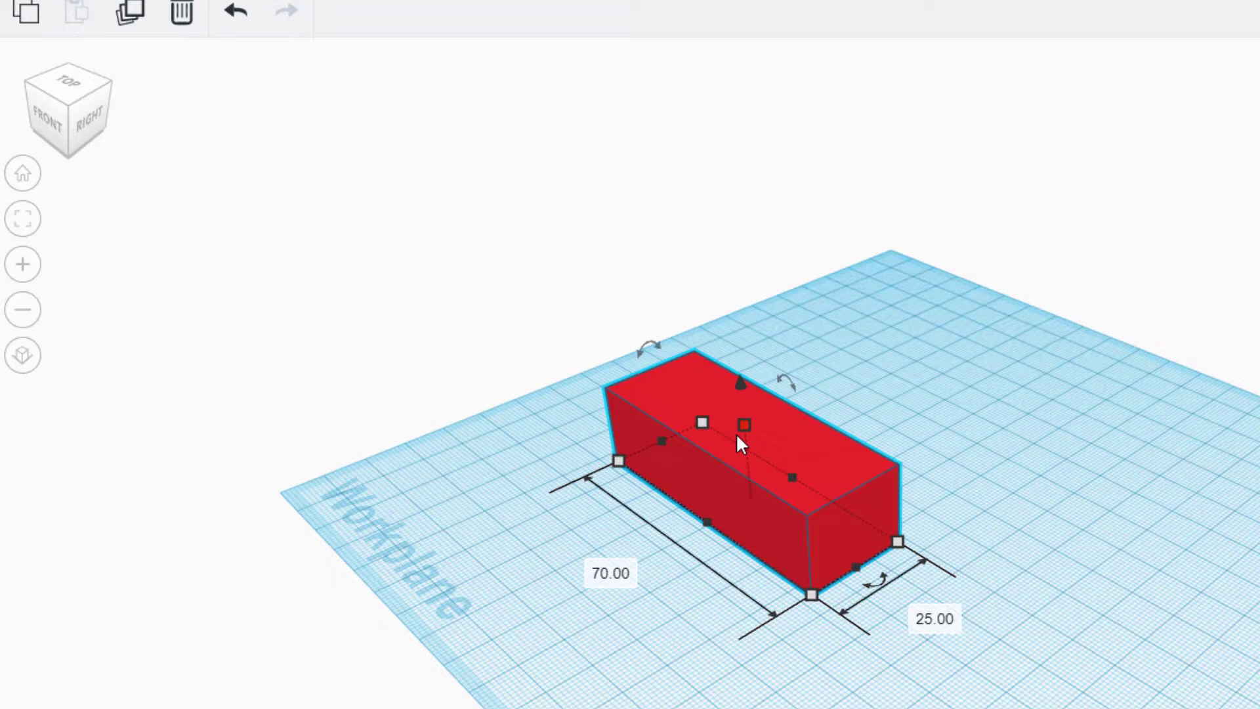
mouse_move(737, 436)
left_click(832, 462)
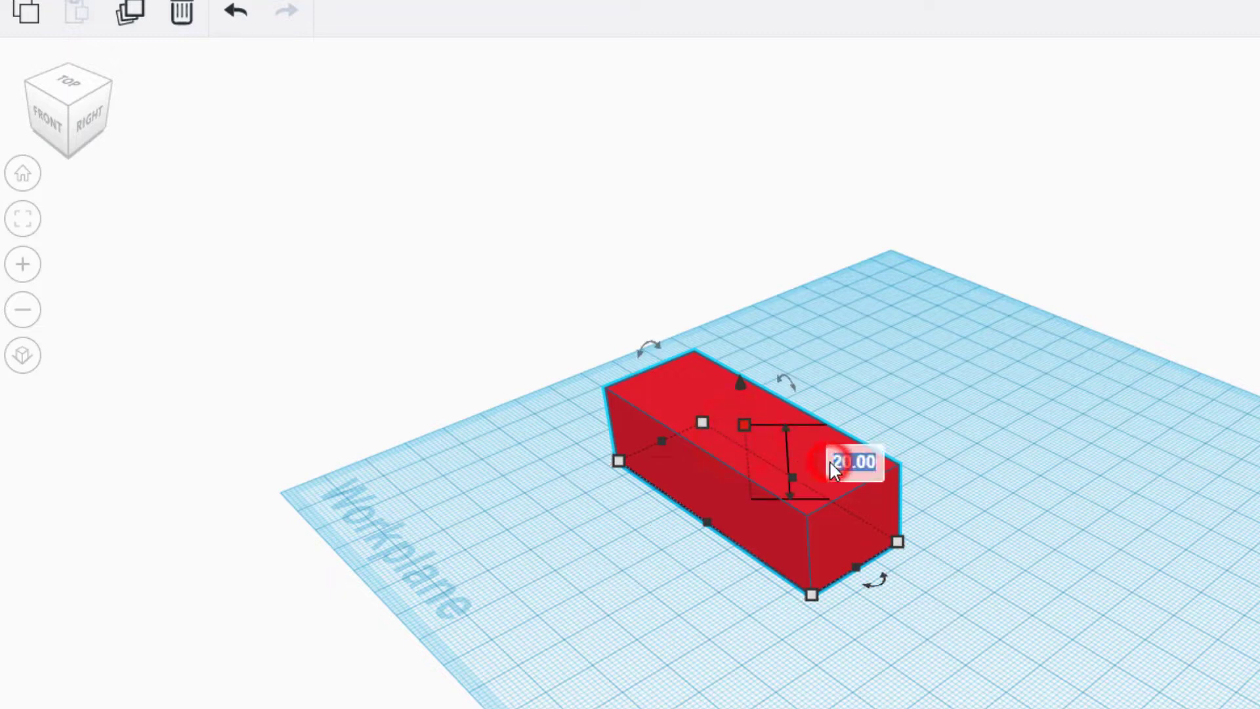
type("2")
key("Return")
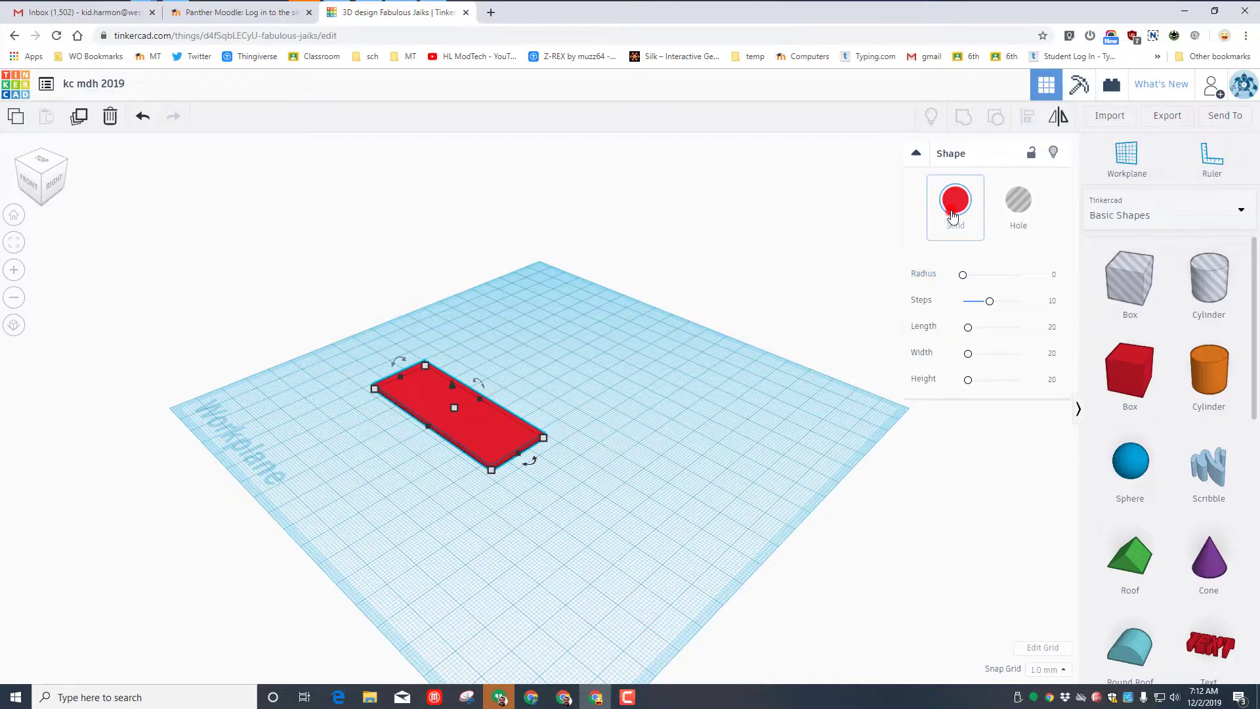
left_click(952, 217)
left_click(964, 317)
- Try a corner radius of 2 on the orange plate and return the radius to 0
right_click_drag(341, 496, 494, 470)
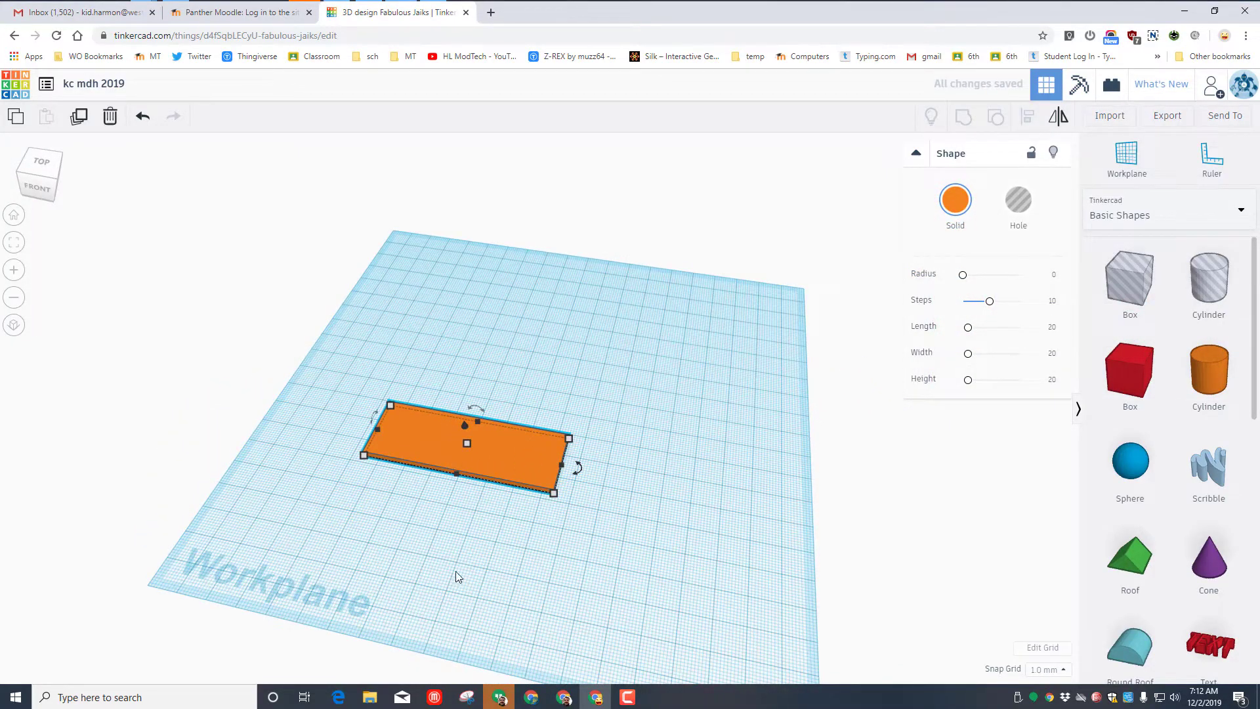
right_click_drag(486, 540, 487, 538)
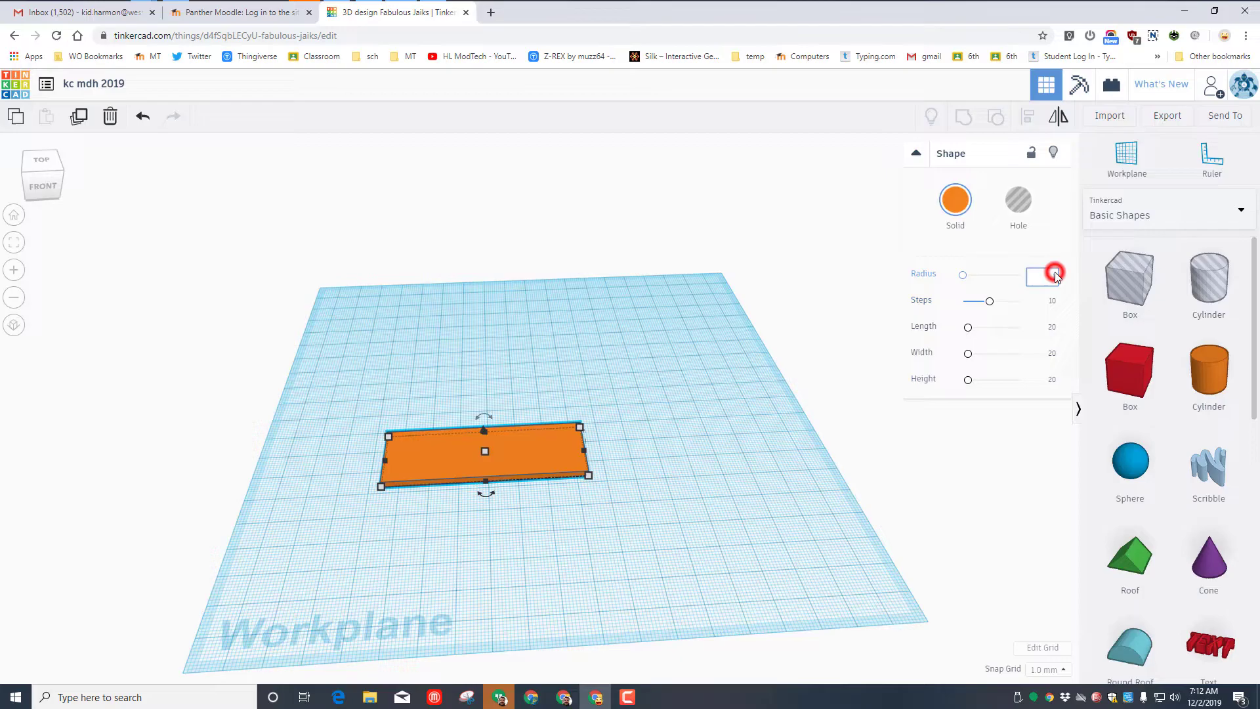
type("2")
key("Return")
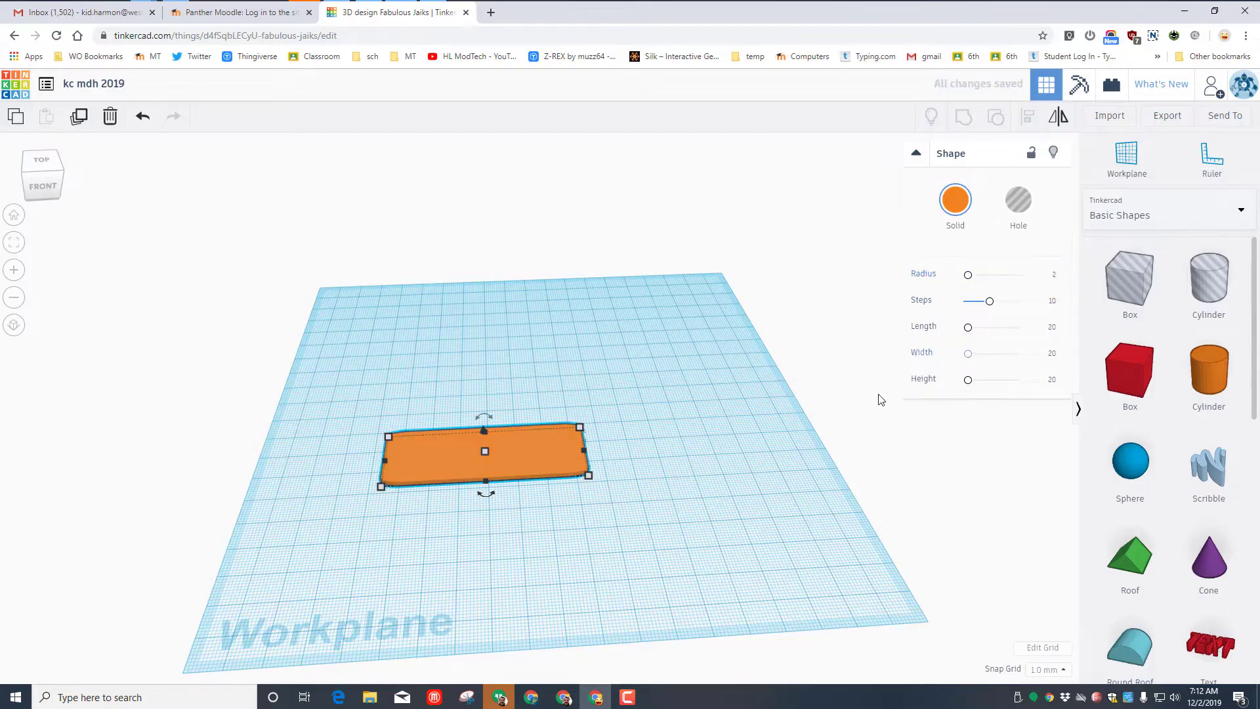
right_click_drag(327, 556, 309, 457)
right_click_drag(429, 469, 420, 556)
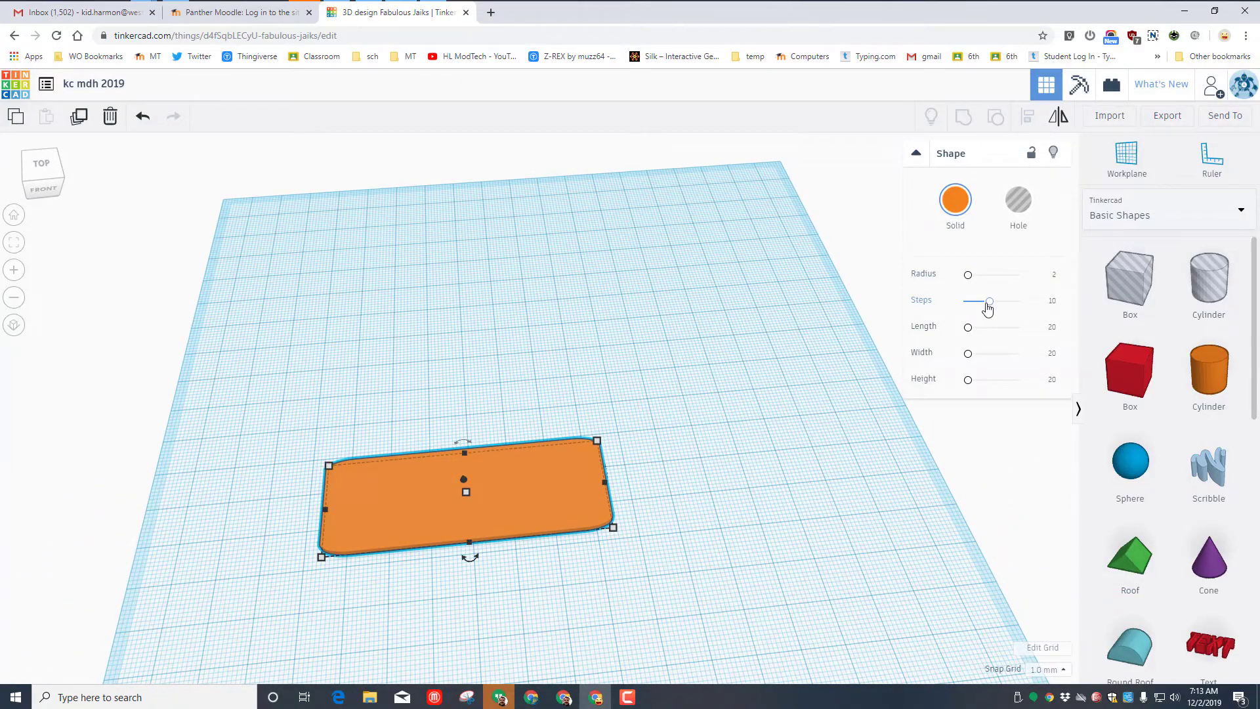
left_click_drag(947, 278, 944, 277)
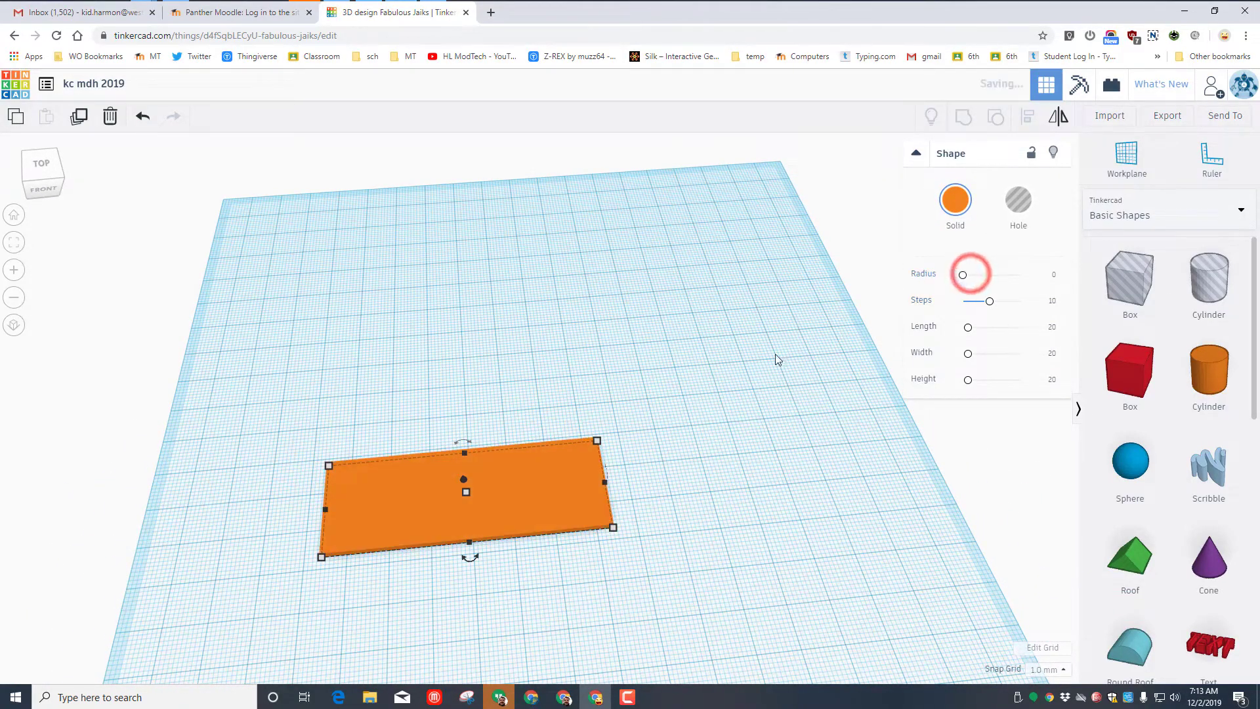
- Place a cylinder hole on the workplane beside the plate and scale it proportionally to a 5 mm diameter
left_click(482, 586)
scroll(481, 586, "up", 3)
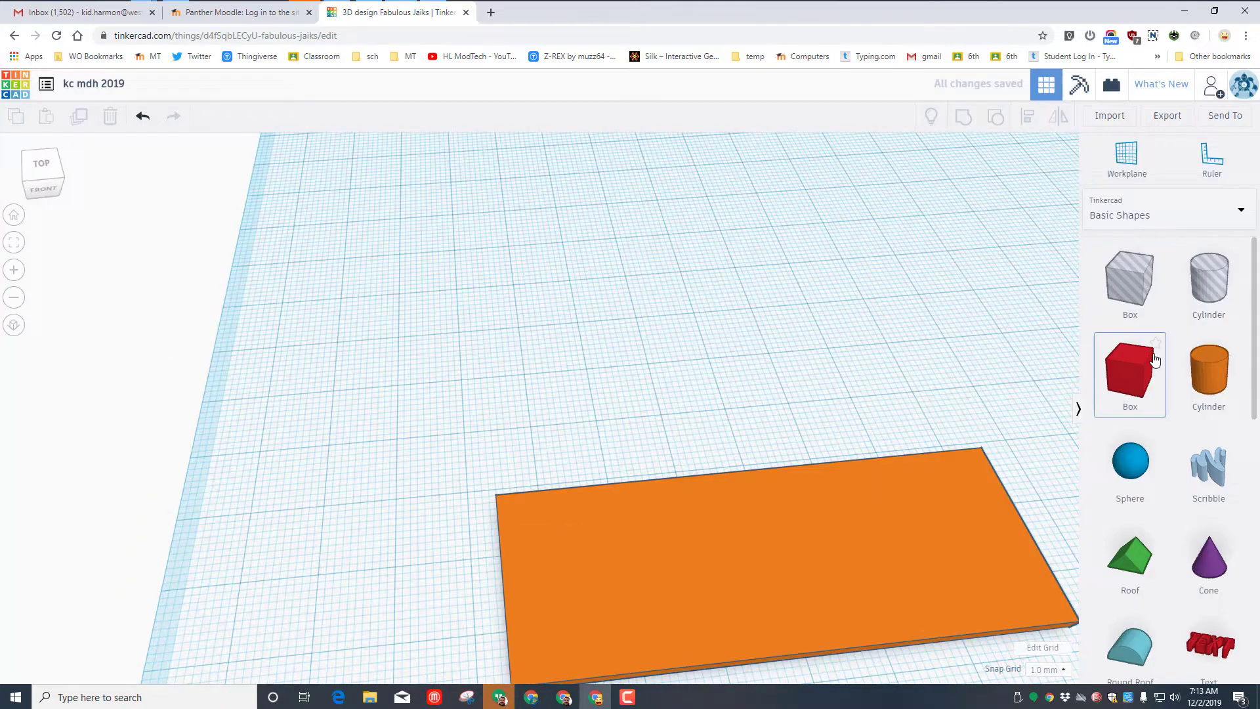
left_click_drag(1193, 287, 473, 415)
key("shift")
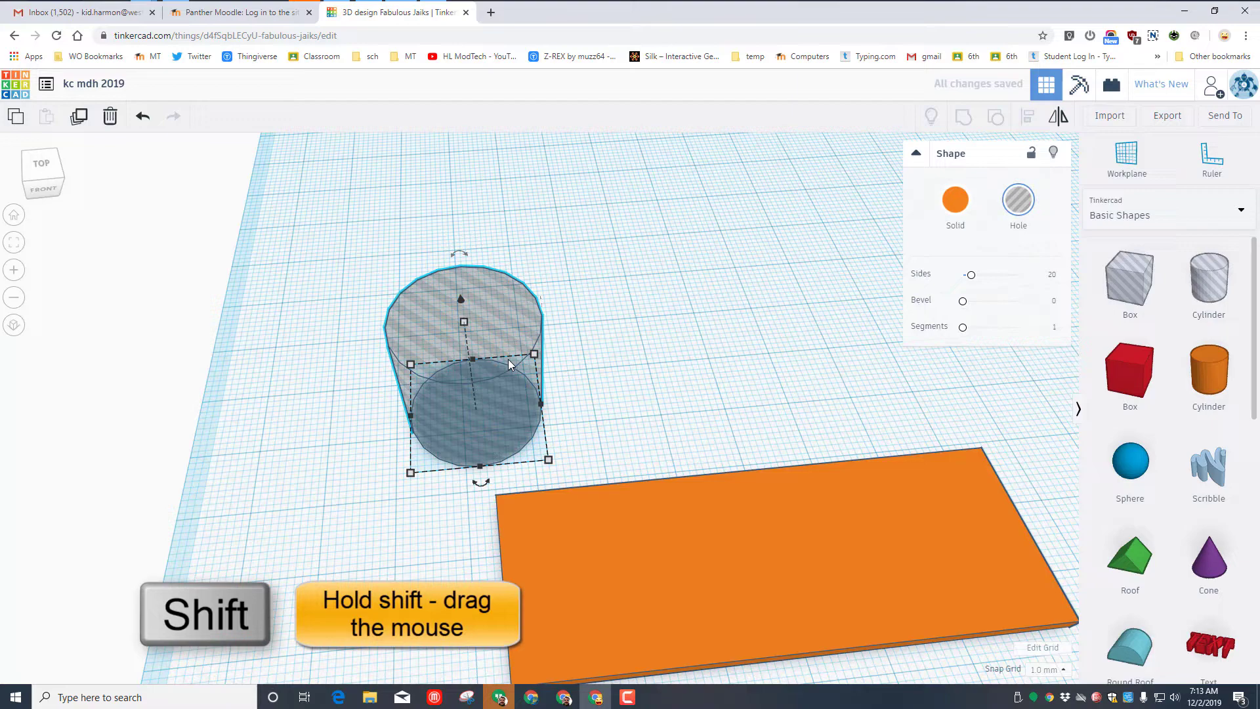
left_click_drag(534, 354, 563, 424, "shift")
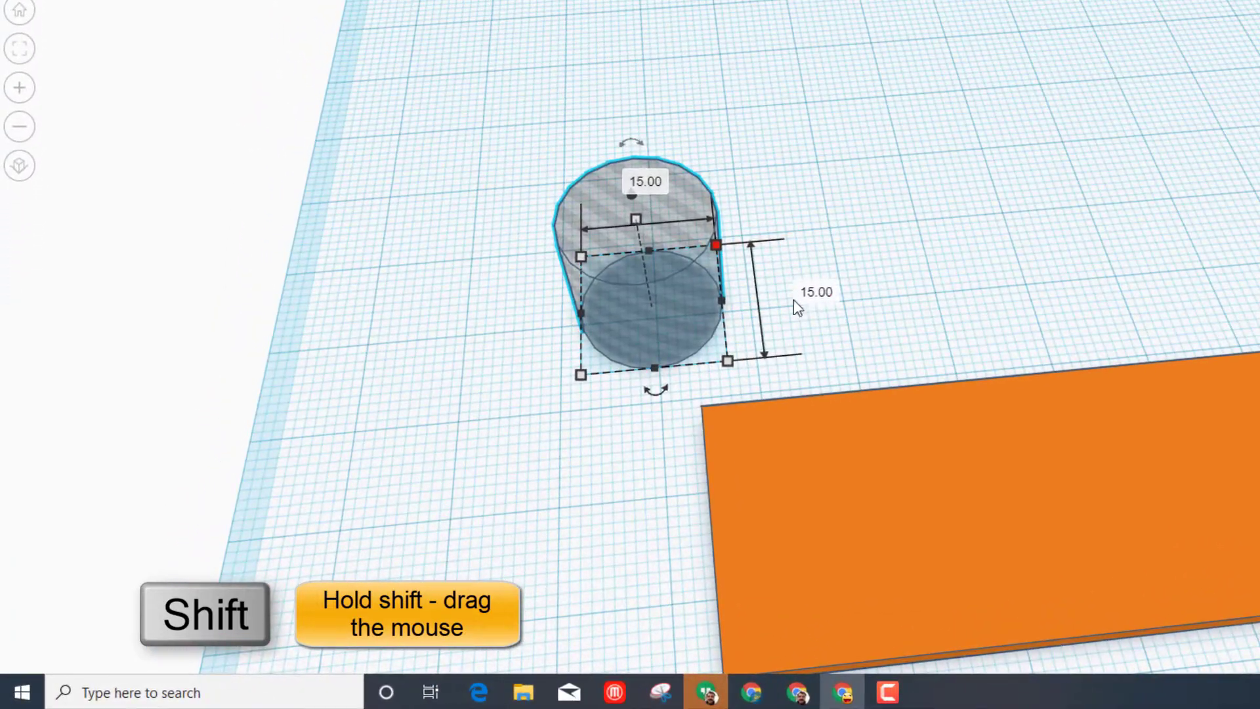
type("5")
key("Return")
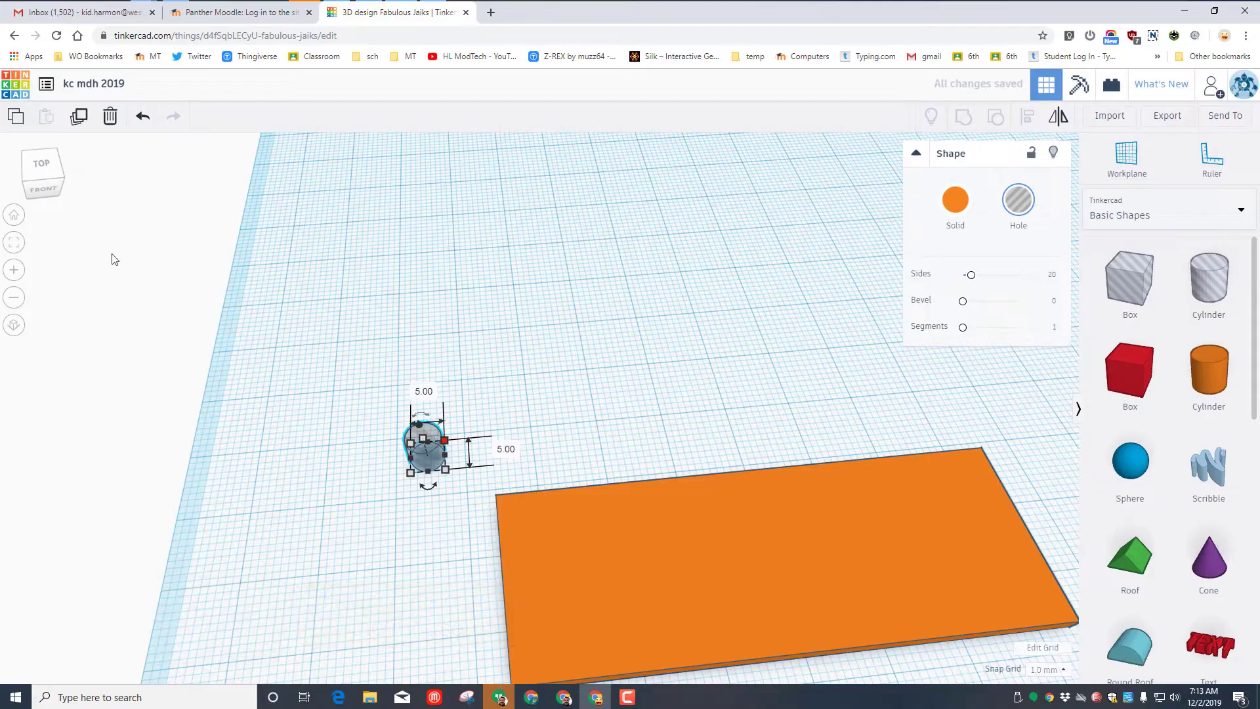
- In top view, nudge the cylinder hole onto the plate, just inside its upper-left corner
left_click(49, 171)
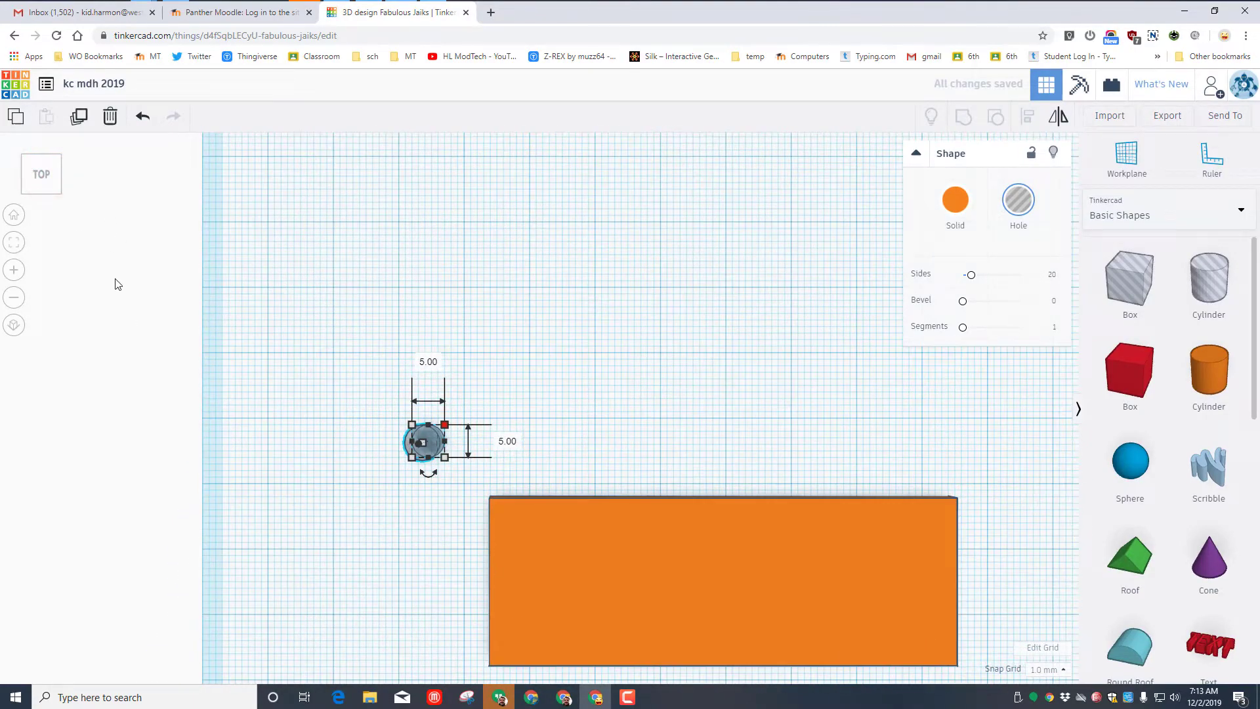
key("Down")
key("Down")
key("Down")
key("Down")
key("Down")
key("Down")
key("Down")
key("Down")
key("Right")
key("Right")
key("Right")
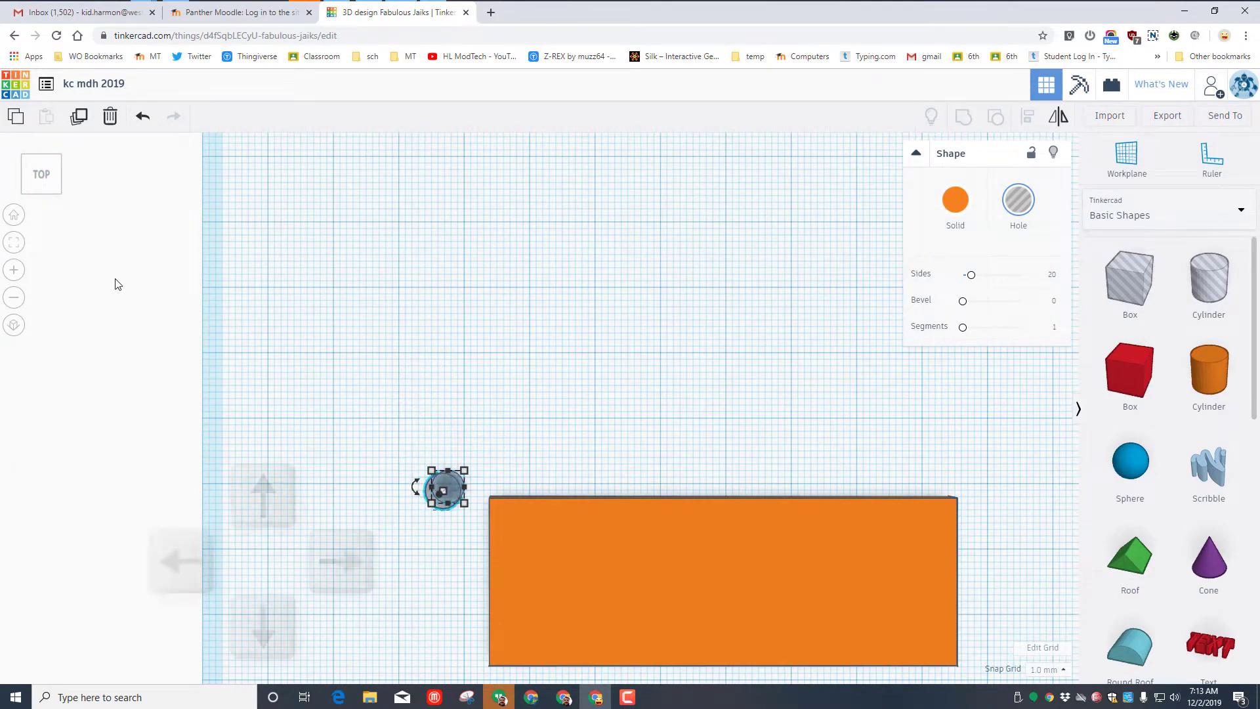
key("Down")
key("Down")
key("Right")
key("Right")
key("Right")
key("Right")
key("Right")
key("Right")
key("Right")
key("Right")
key("Right")
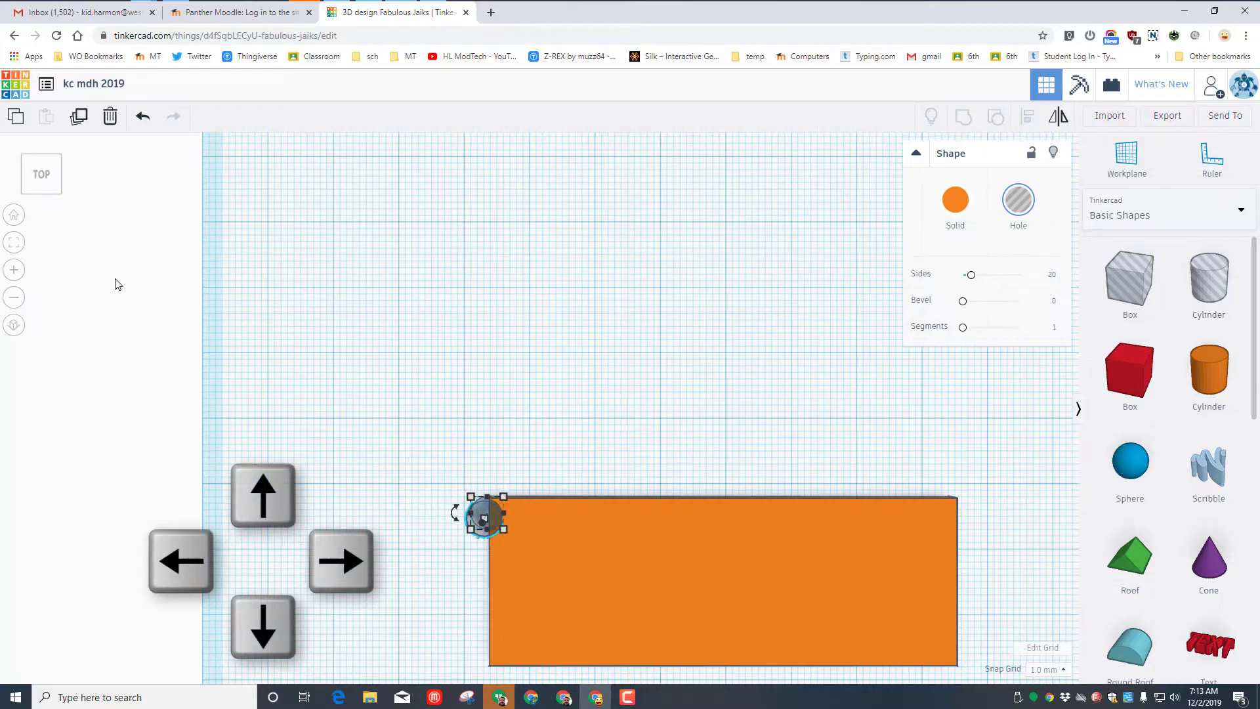
key("Right")
key("Right")
key("Right")
key("Right")
key("Down")
key("Down")
key("Down")
key("Down")
key("Down")
key("Down")
key("Down")
key("Right")
key("Right")
key("Right")
key("Right")
key("Right")
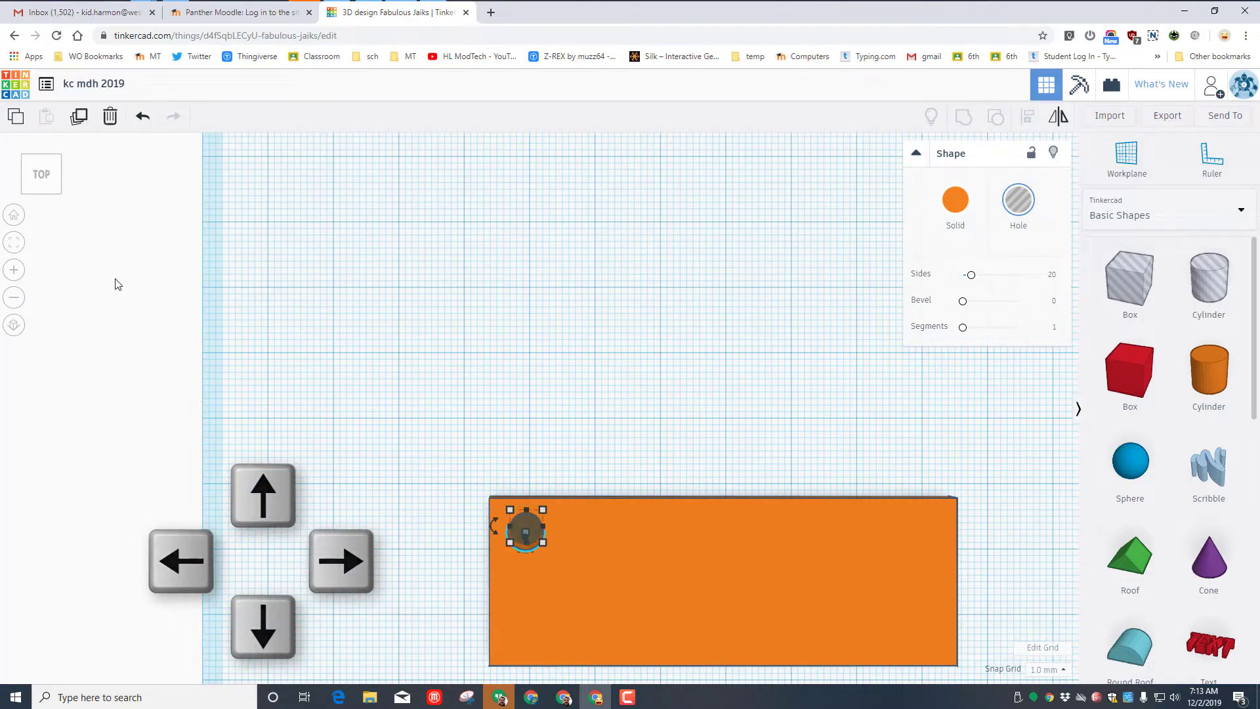
- Smooth the cylinder hole by raising its number of sides to 64
left_click(15, 241)
scroll(614, 253, "down", 3)
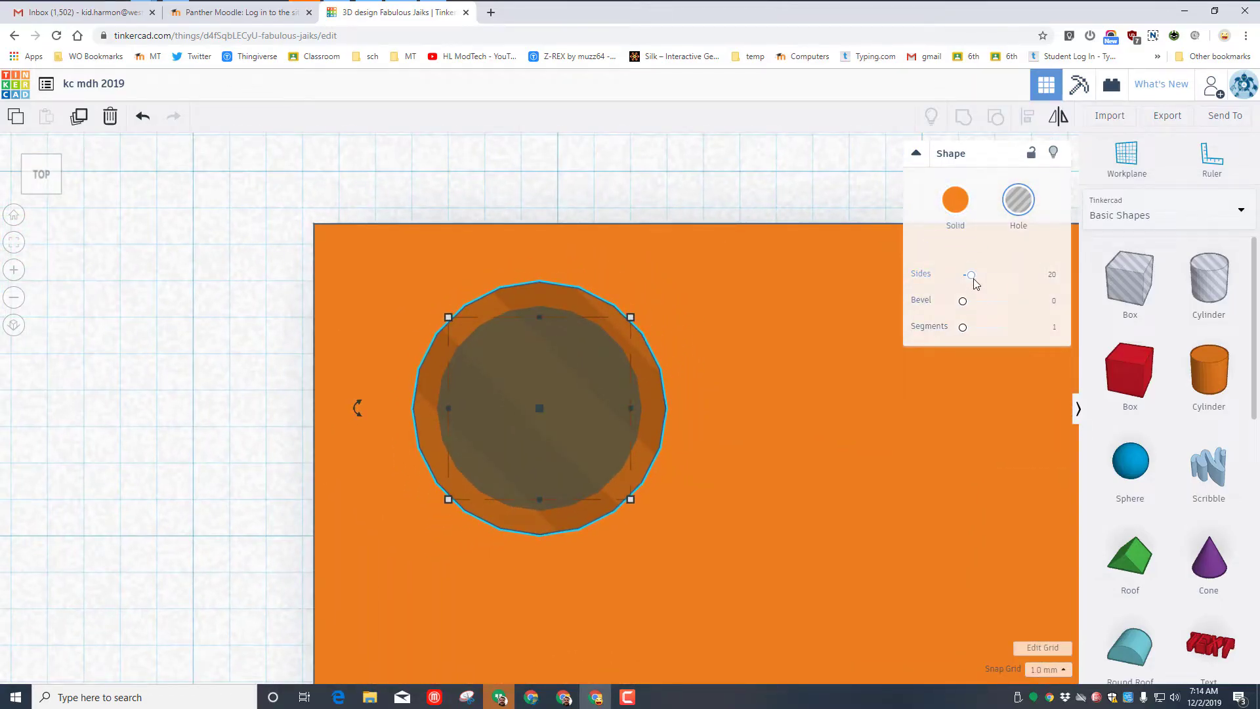
left_click_drag(971, 276, 1061, 279)
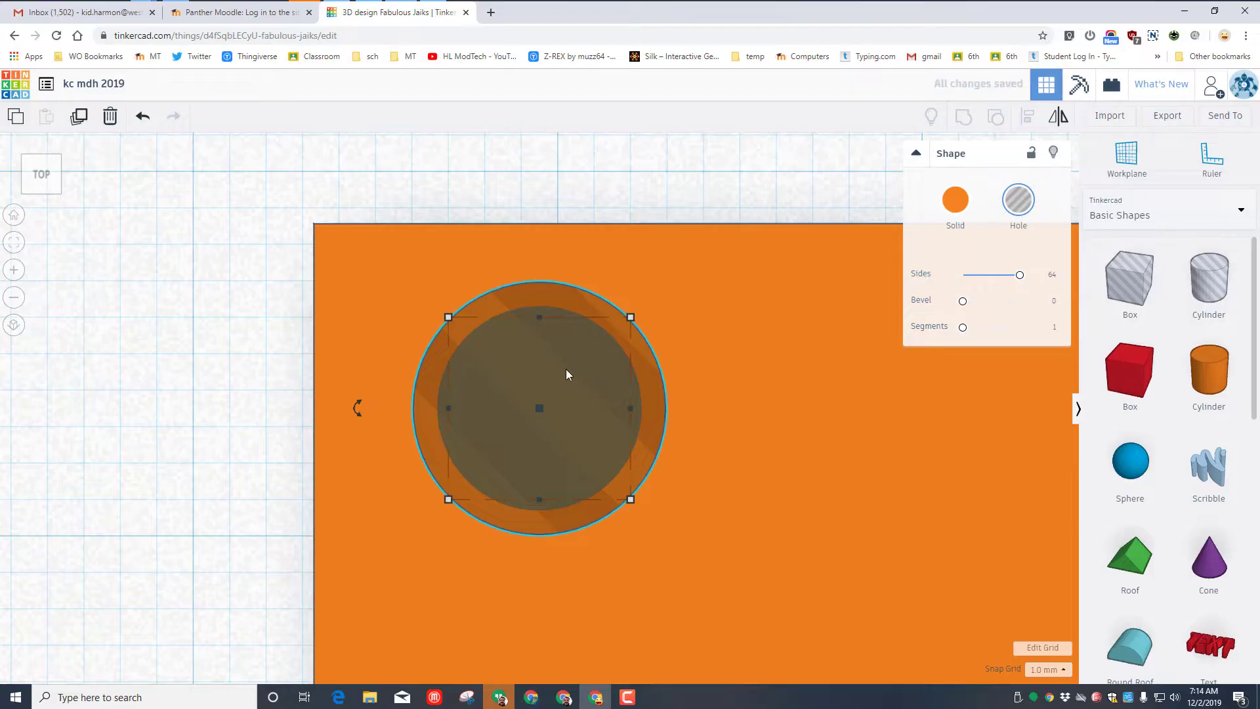
scroll(568, 375, "down", 2)
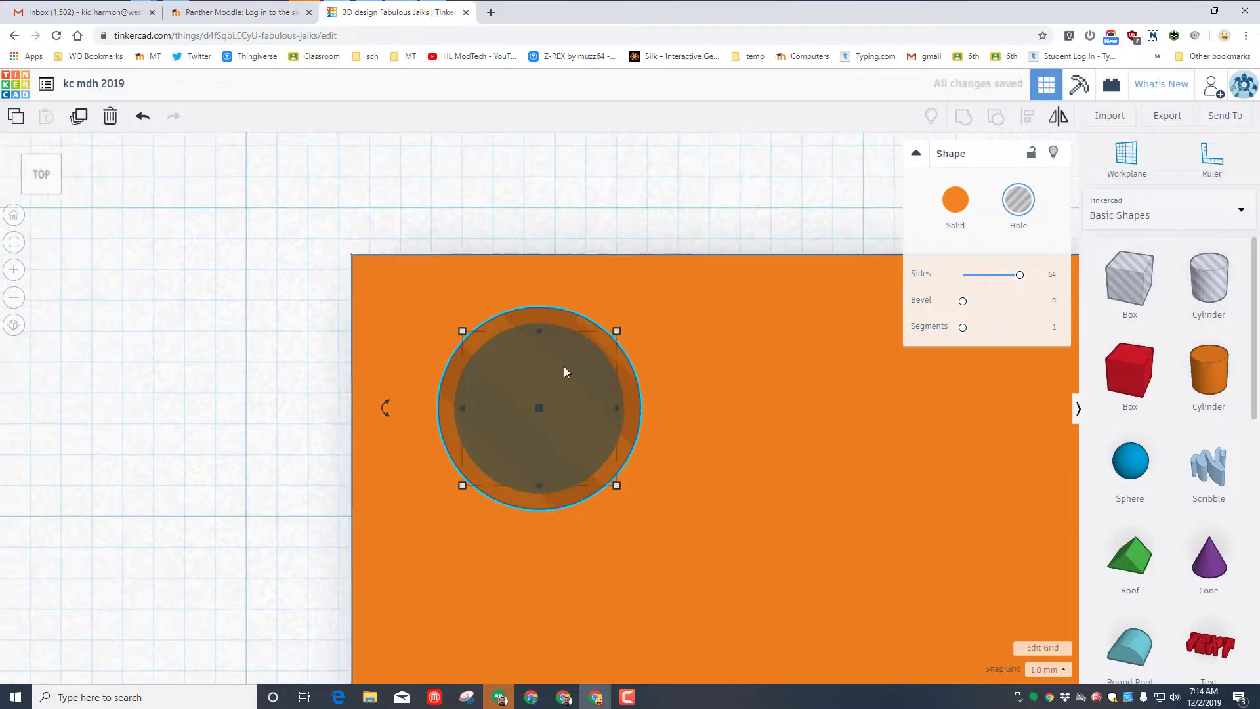
- Select the plate together with the cylinder hole and group them to cut the keyring hole
left_click(26, 191)
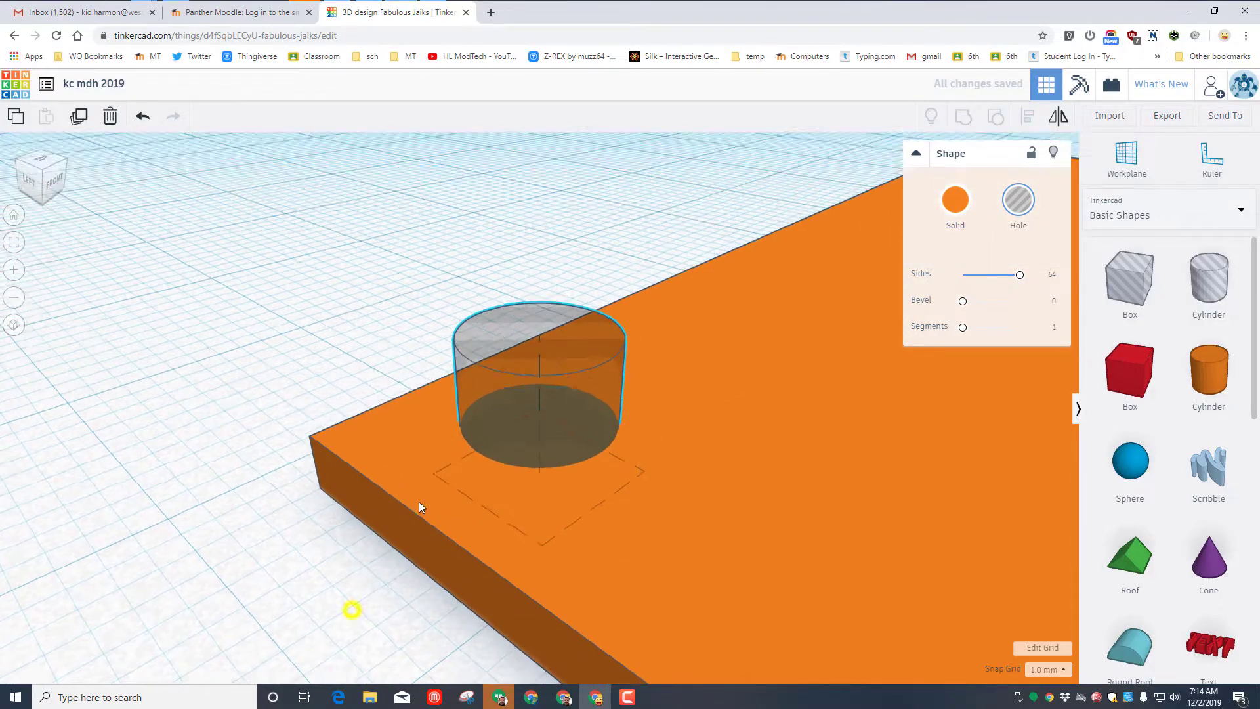
right_click_drag(418, 501, 274, 331)
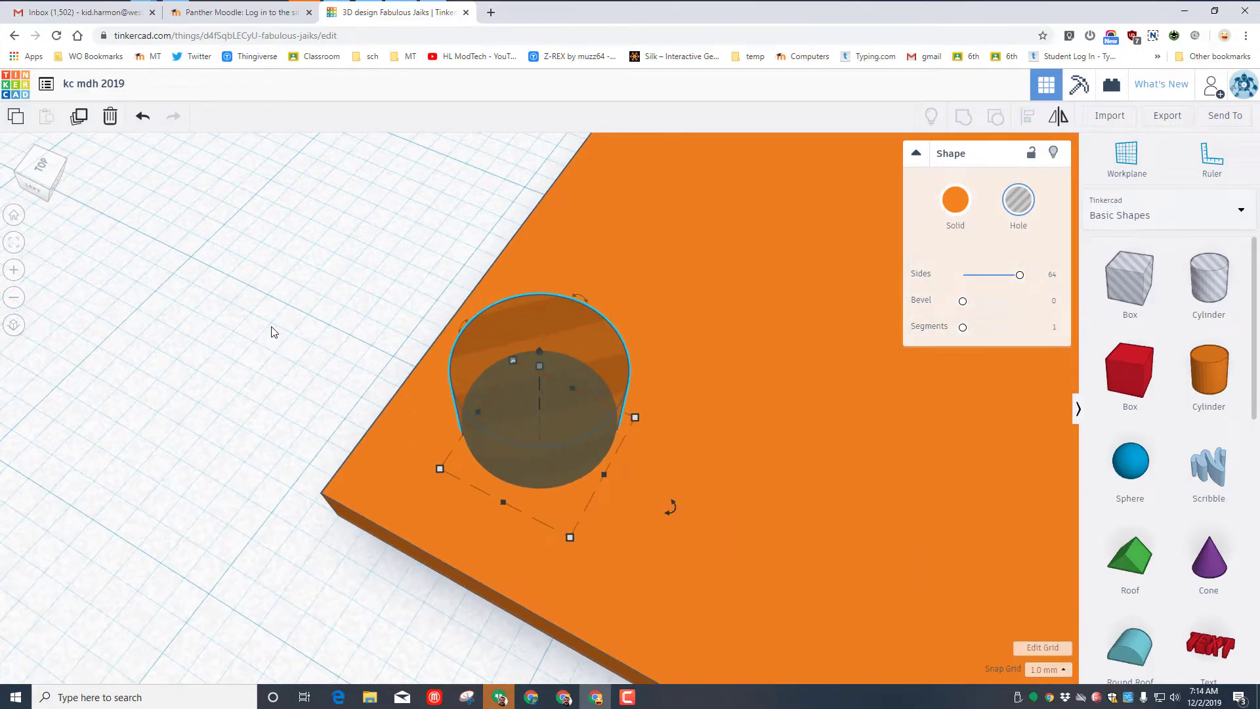
left_click_drag(273, 325, 418, 473)
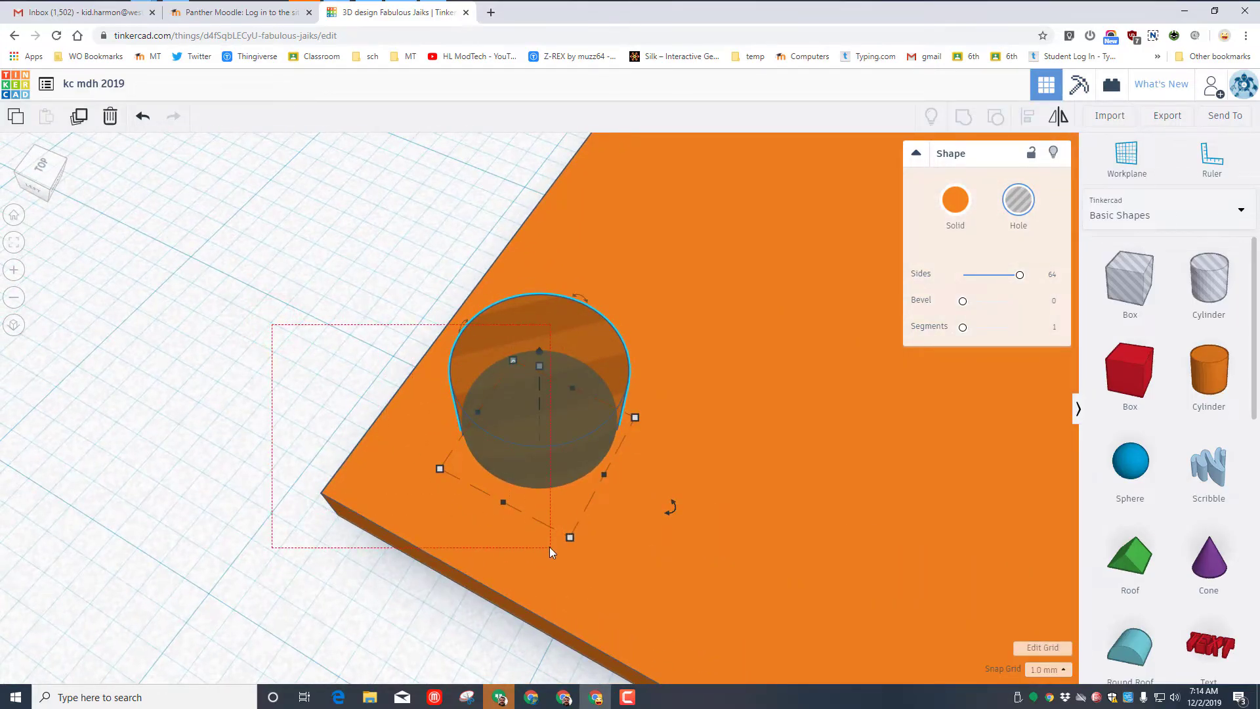
left_click_drag(551, 552, 553, 551)
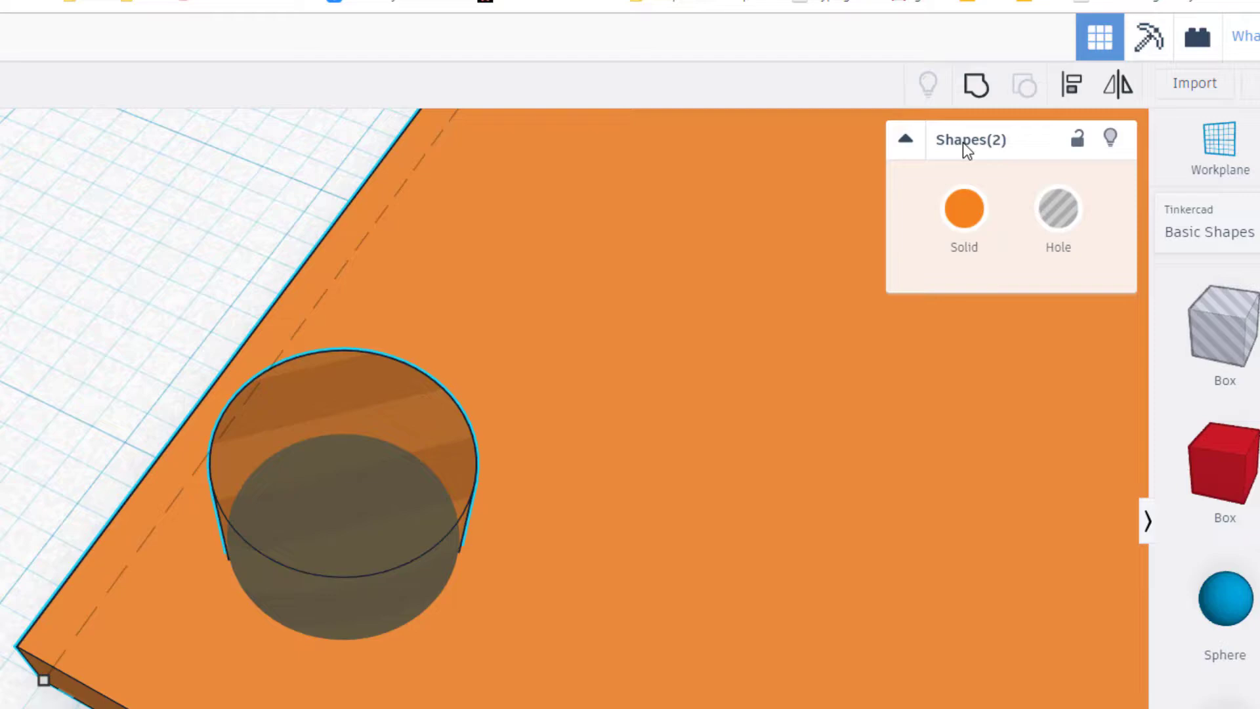
left_click(976, 84)
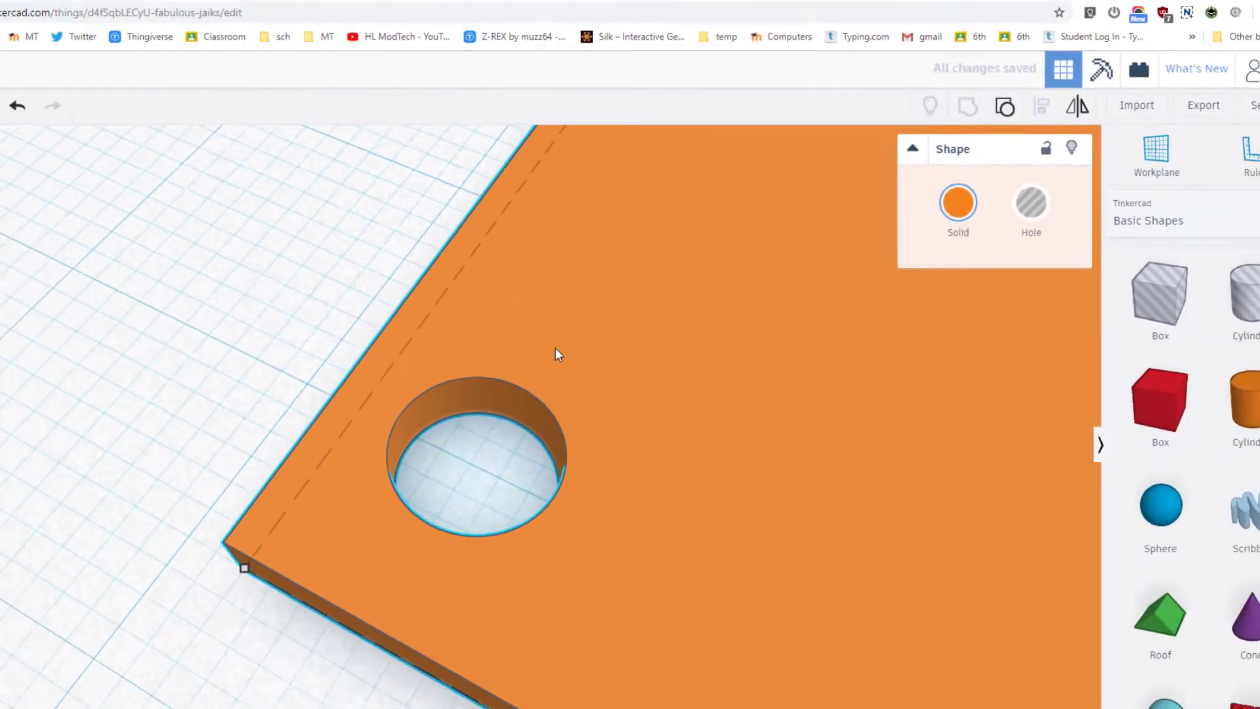
- Place a new workplane on the top face of the orange plate
scroll(528, 335, "down", 5)
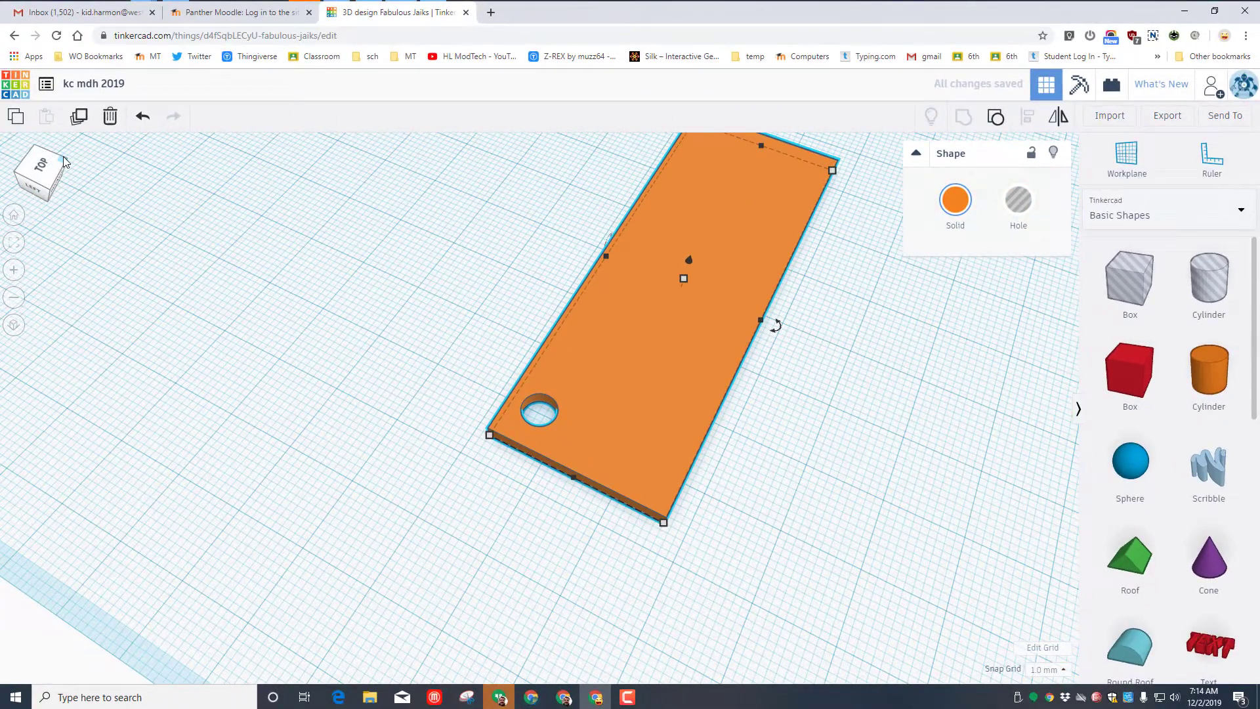
mouse_move(802, 356)
right_mouse_down()
mouse_move(767, 374)
mouse_move(413, 373)
right_mouse_up()
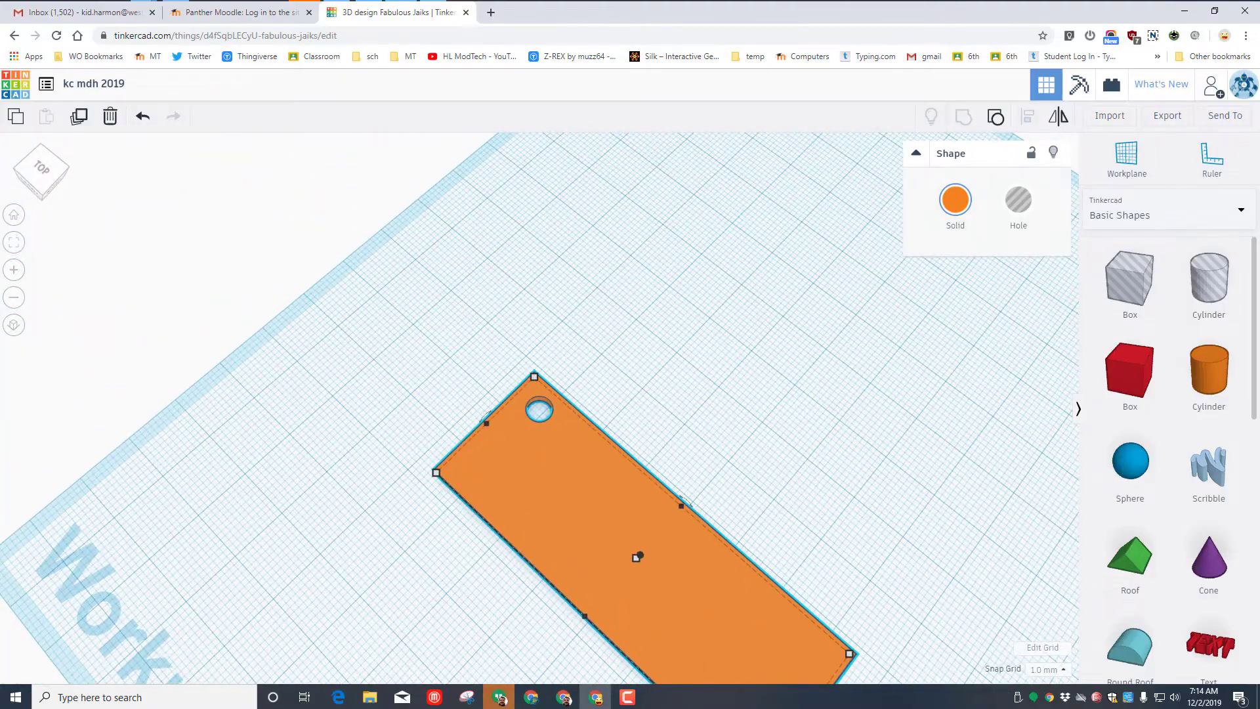
left_click(47, 185)
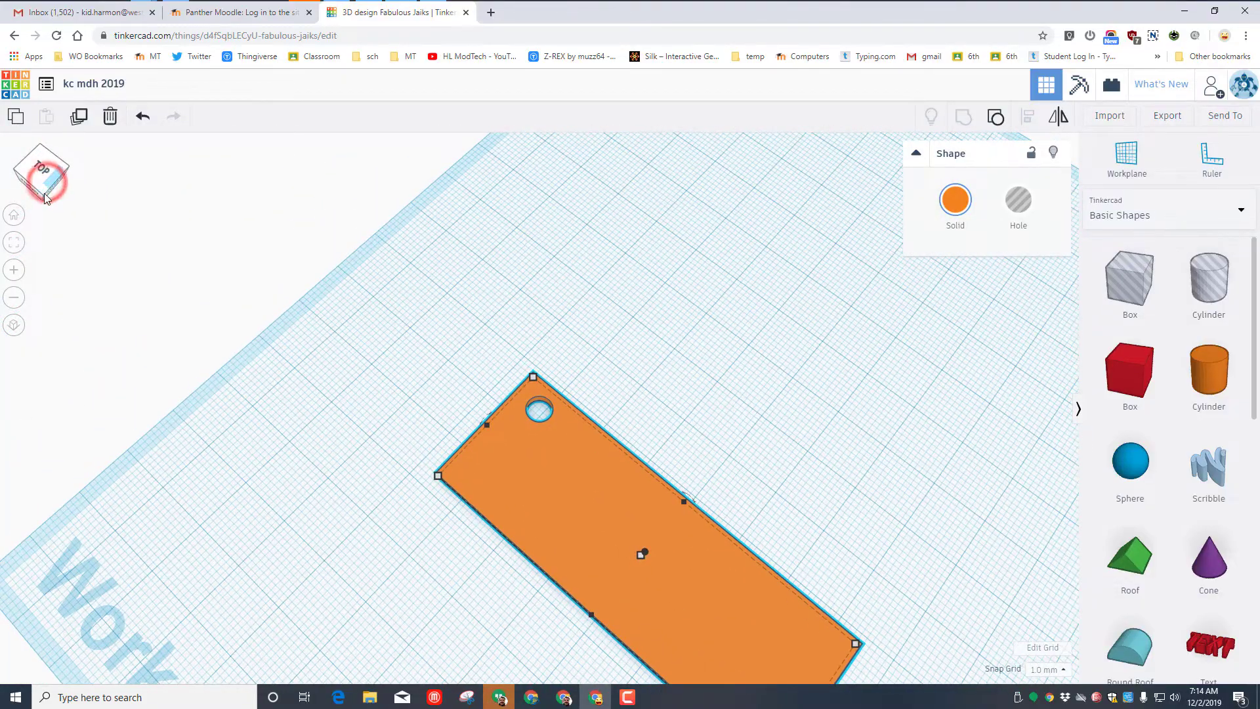
left_click(46, 196)
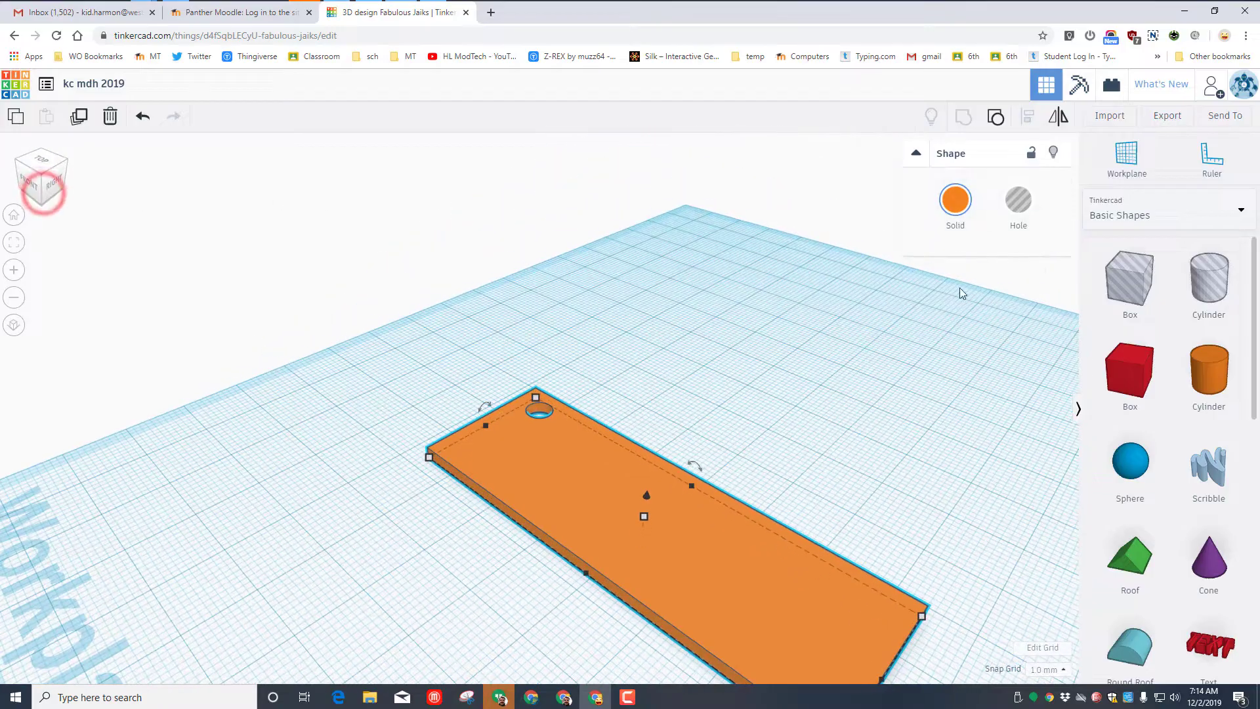
left_click(1128, 159)
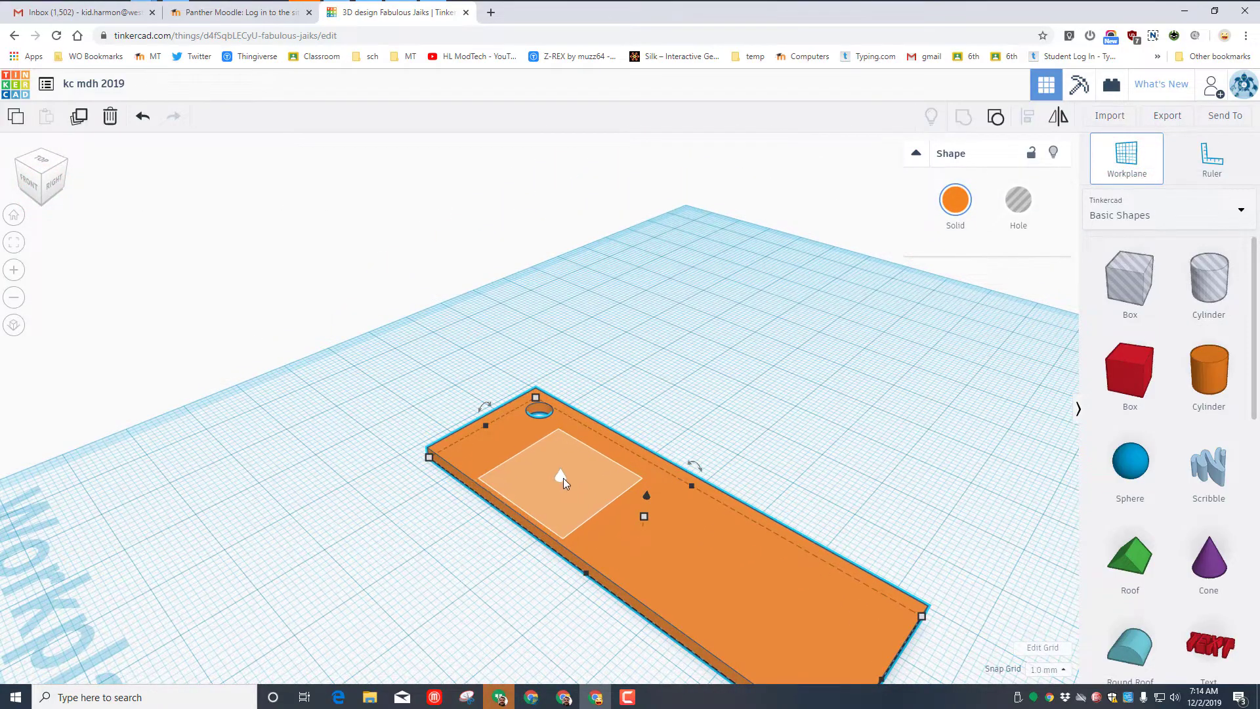
left_click(565, 478)
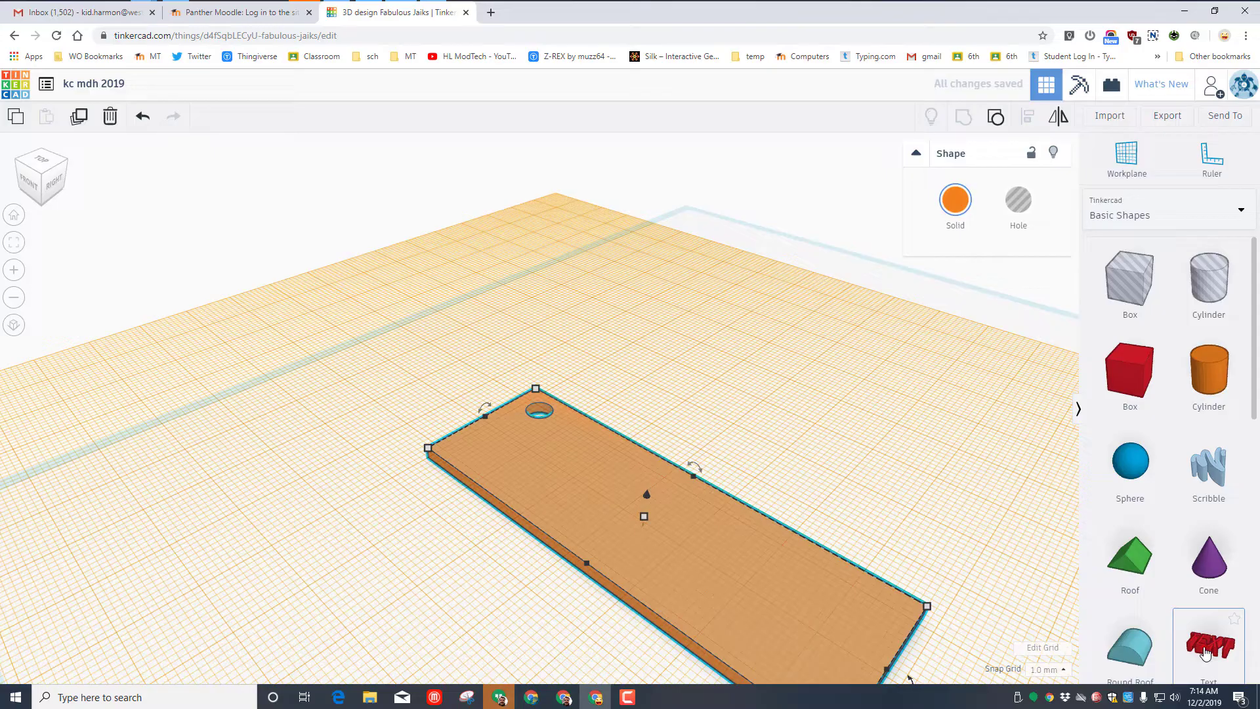
- Add a Text shape on top of the plate and replace its default wording with a first name
left_click_drag(1206, 651, 655, 509)
left_click(1003, 274)
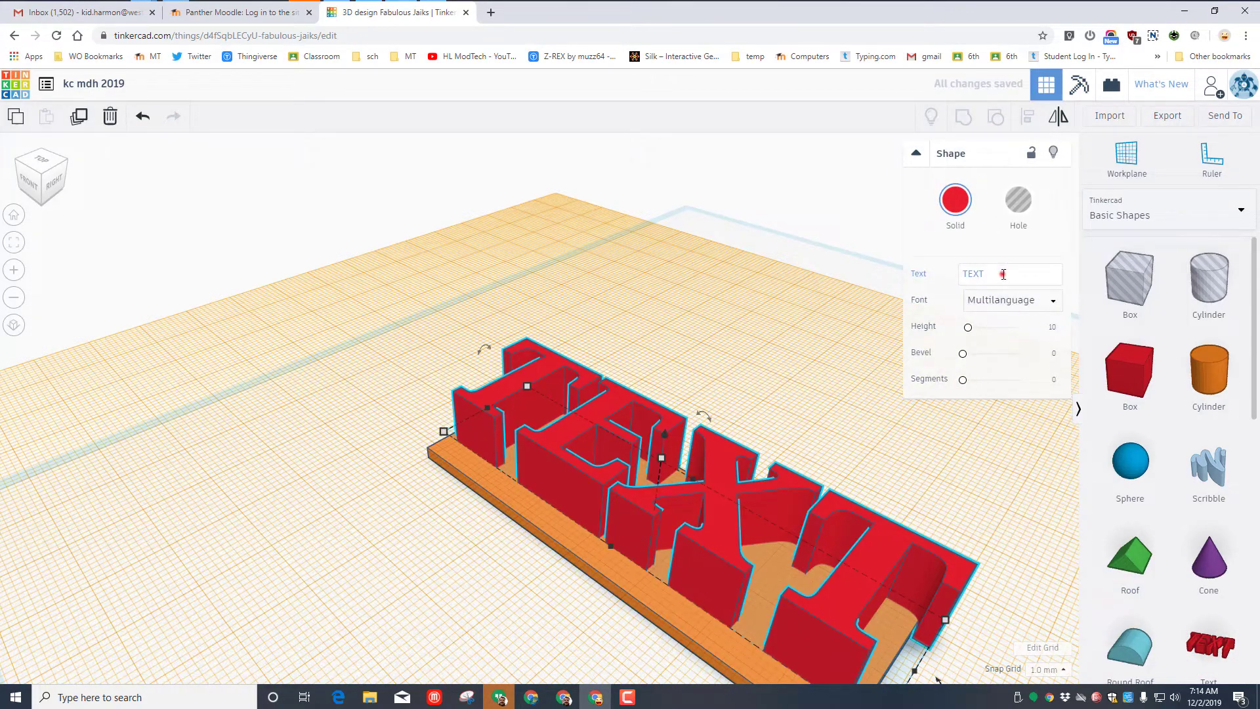
key("BackSpace")
key("BackSpace")
key("BackSpace")
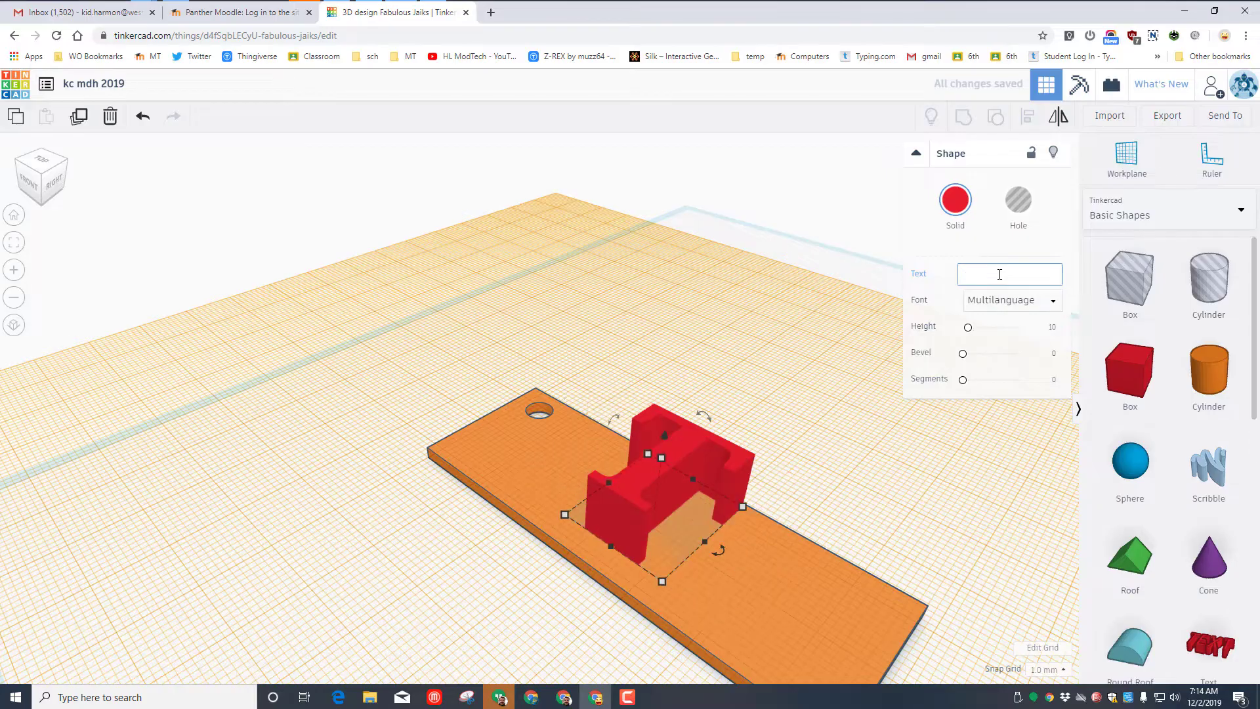
type("Mike")
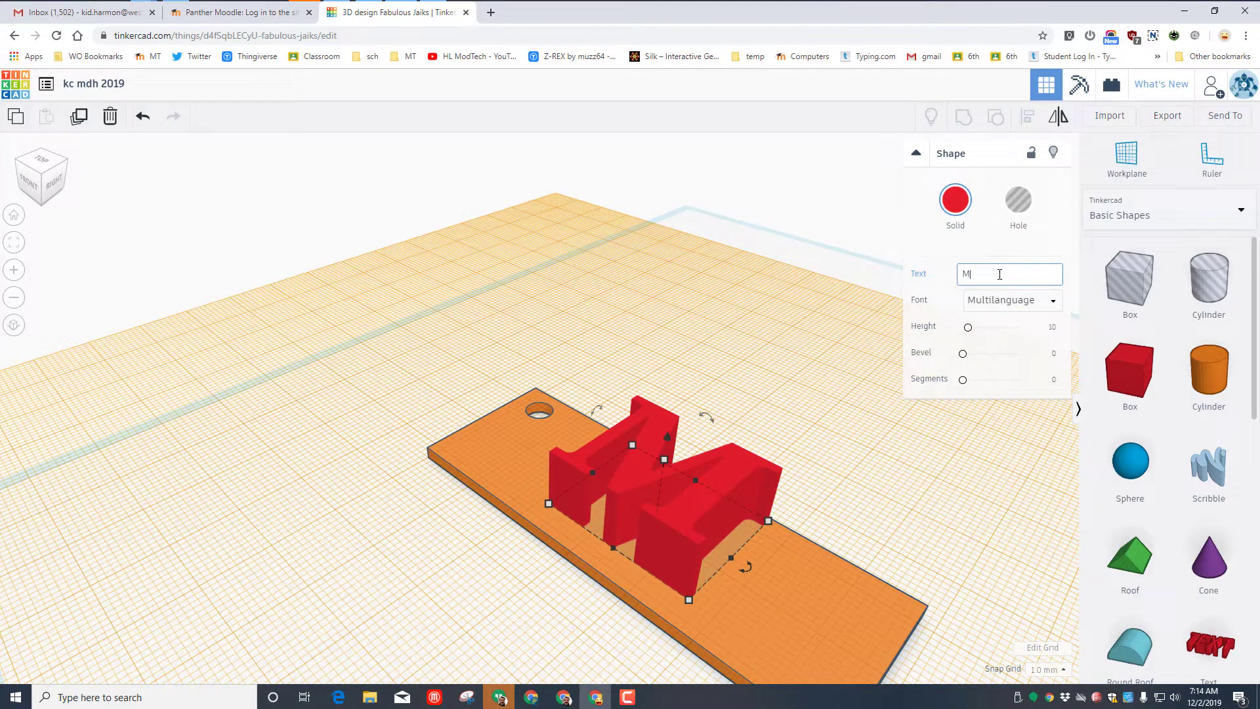
- Change the name text's font to Serif and set its height to 2 mm
left_click(999, 300)
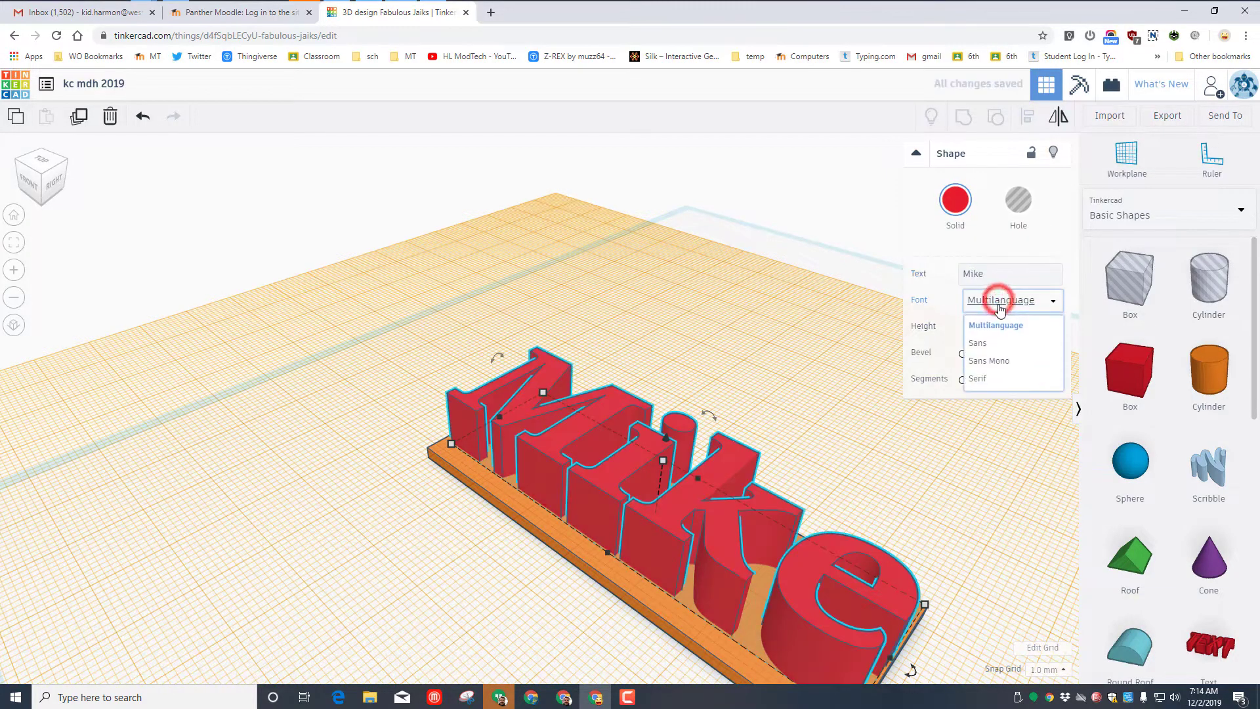
left_click(1005, 378)
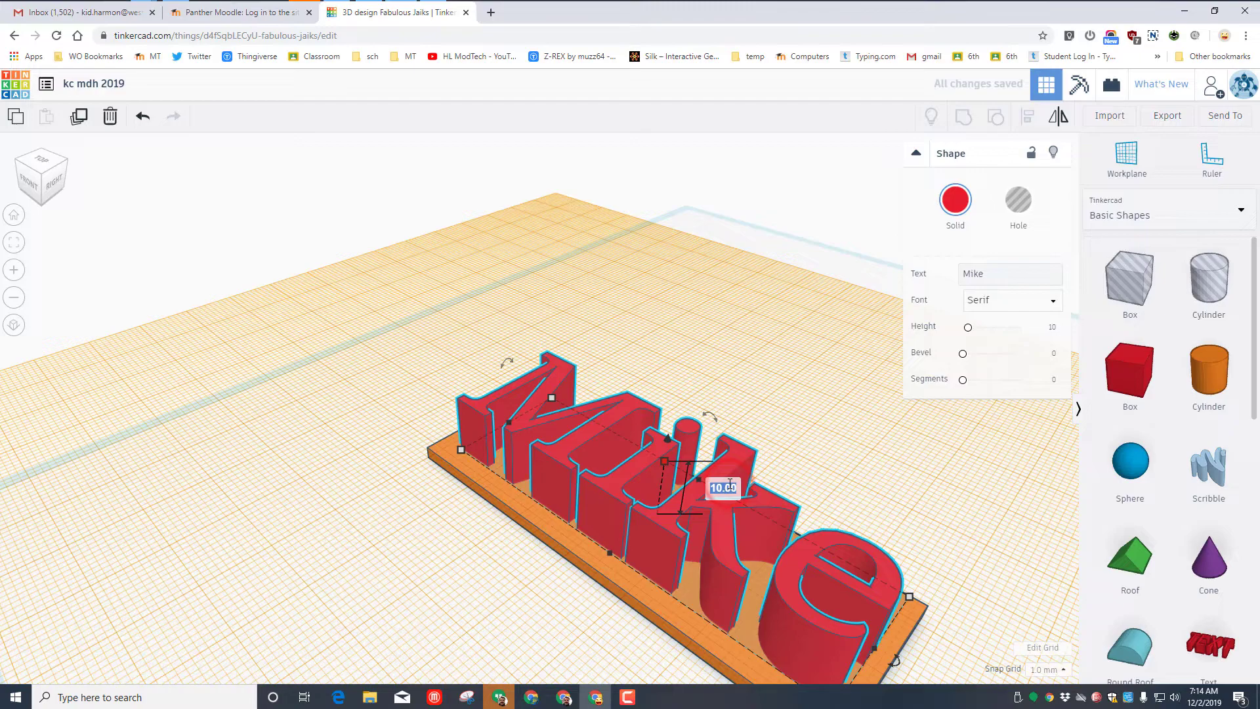
type("2")
key("Return")
- Shrink the name text in both directions and position it inside the plate's edges, clear of the keyring hole
right_click_drag(273, 478, 581, 461)
right_click_drag(576, 584, 553, 479)
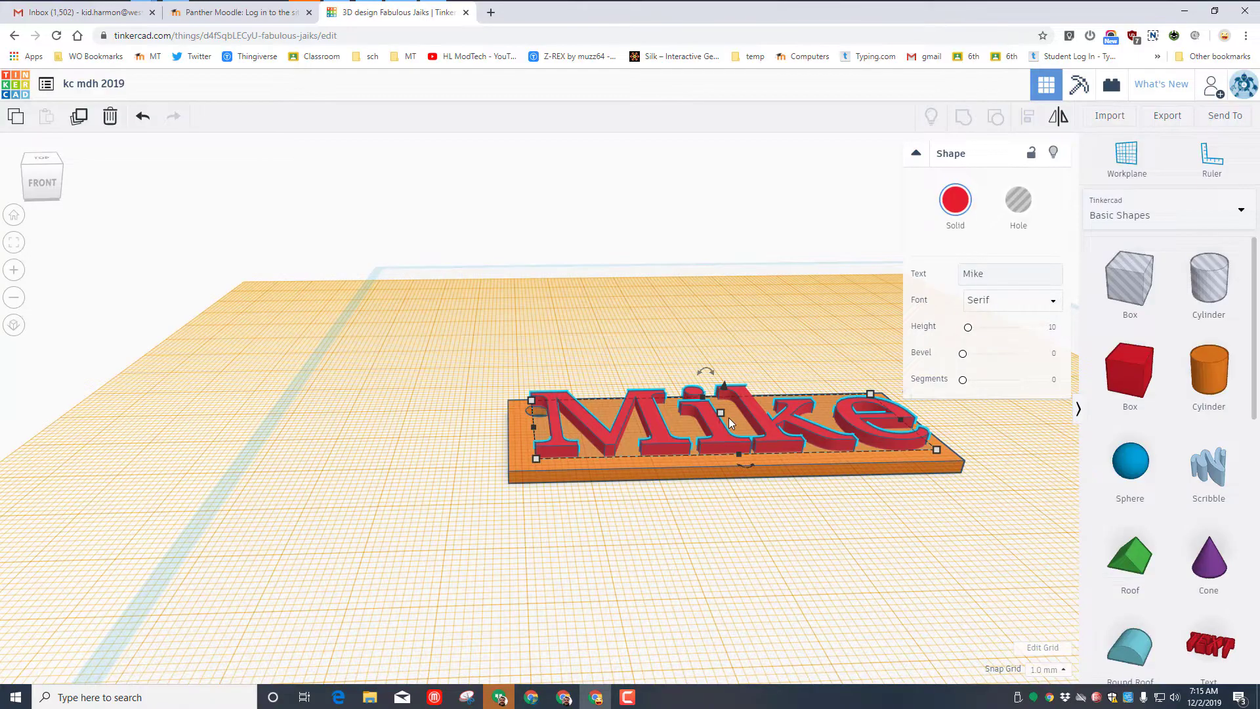
right_click_drag(690, 446, 701, 528)
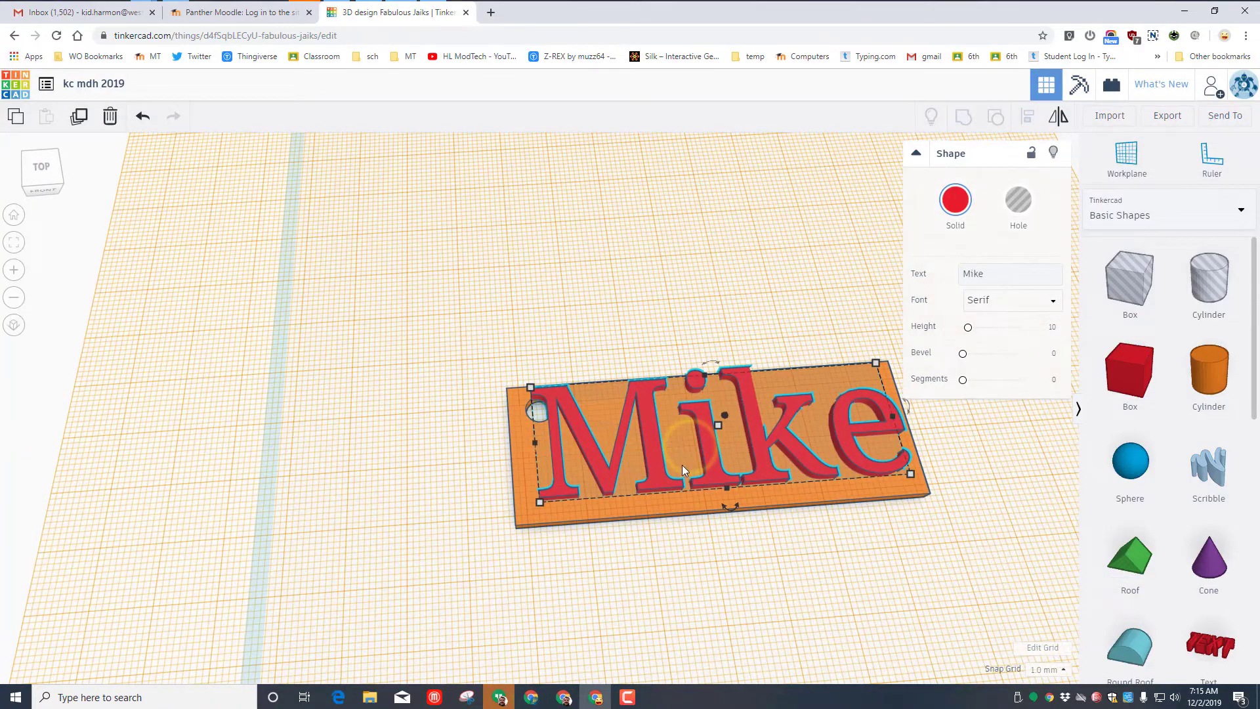
left_click_drag(705, 375, 703, 392)
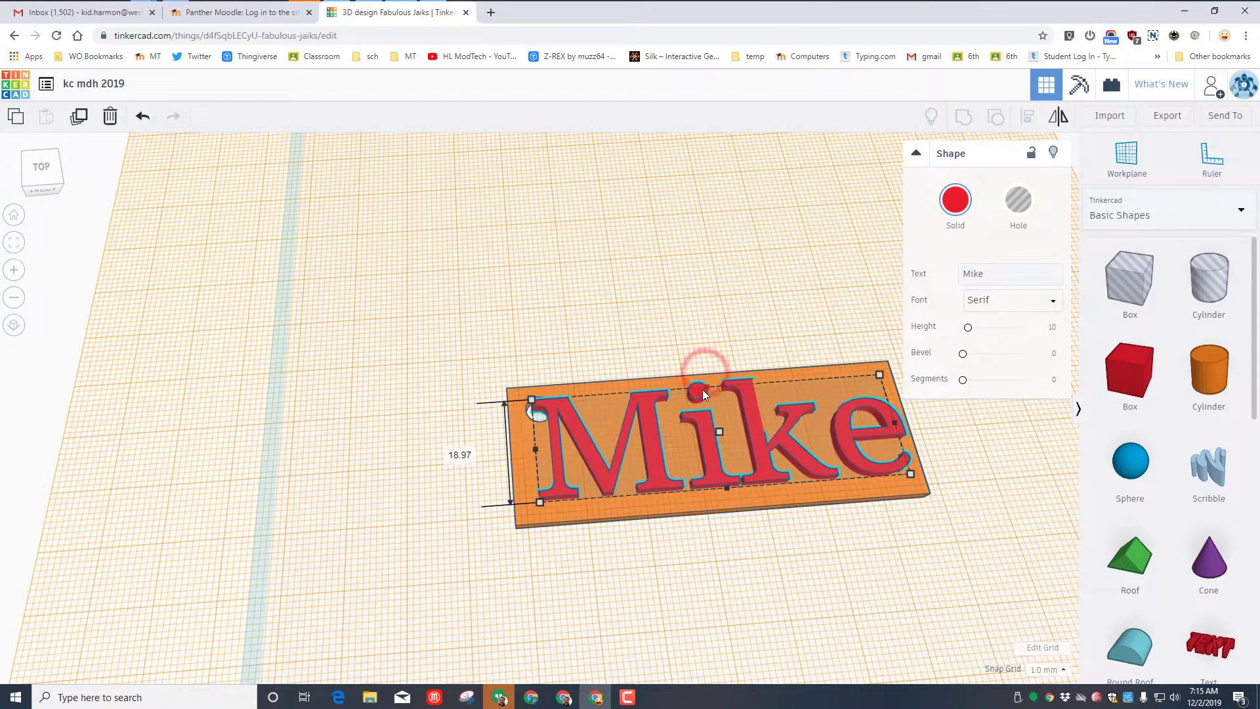
left_click_drag(534, 454, 556, 452)
mouse_move(897, 429)
left_mouse_down()
mouse_move(849, 438)
mouse_move(879, 427)
left_mouse_up()
left_click_drag(720, 467, 735, 467)
mouse_move(698, 535)
right_mouse_down()
mouse_move(652, 482)
mouse_move(682, 523)
right_mouse_up()
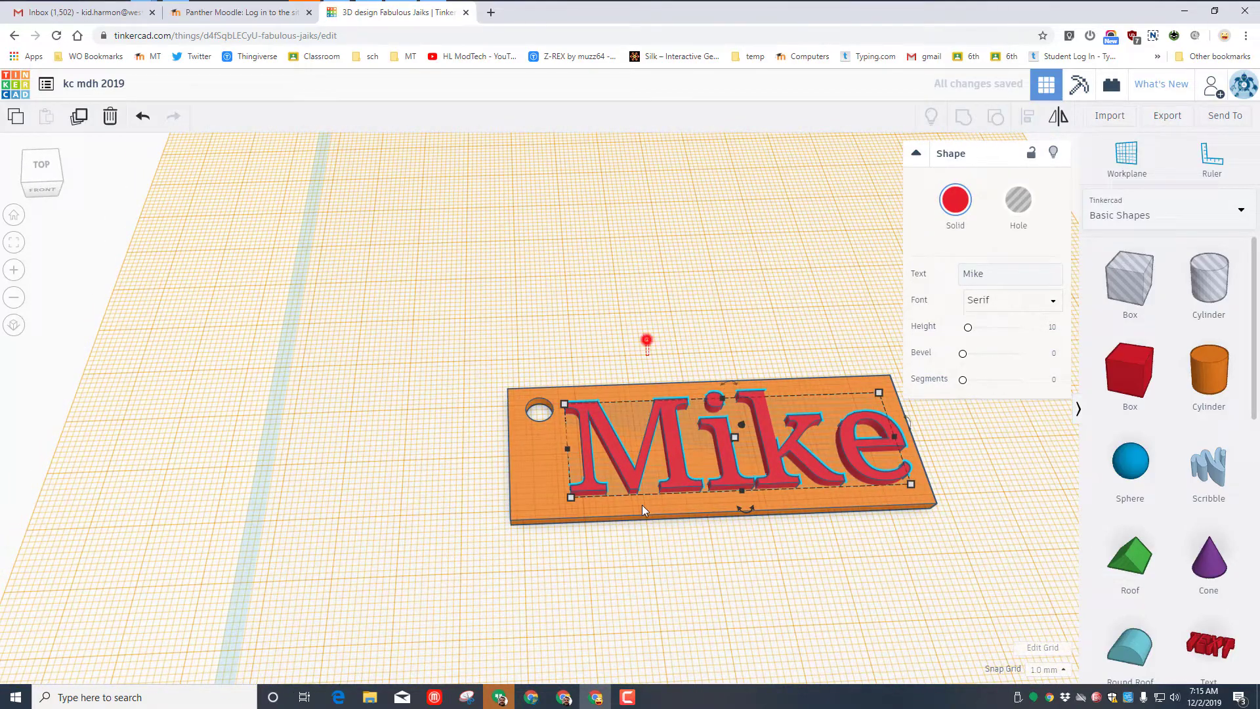
- Select the name text together with the orange plate and group them into one shape
left_click_drag(646, 340, 844, 526)
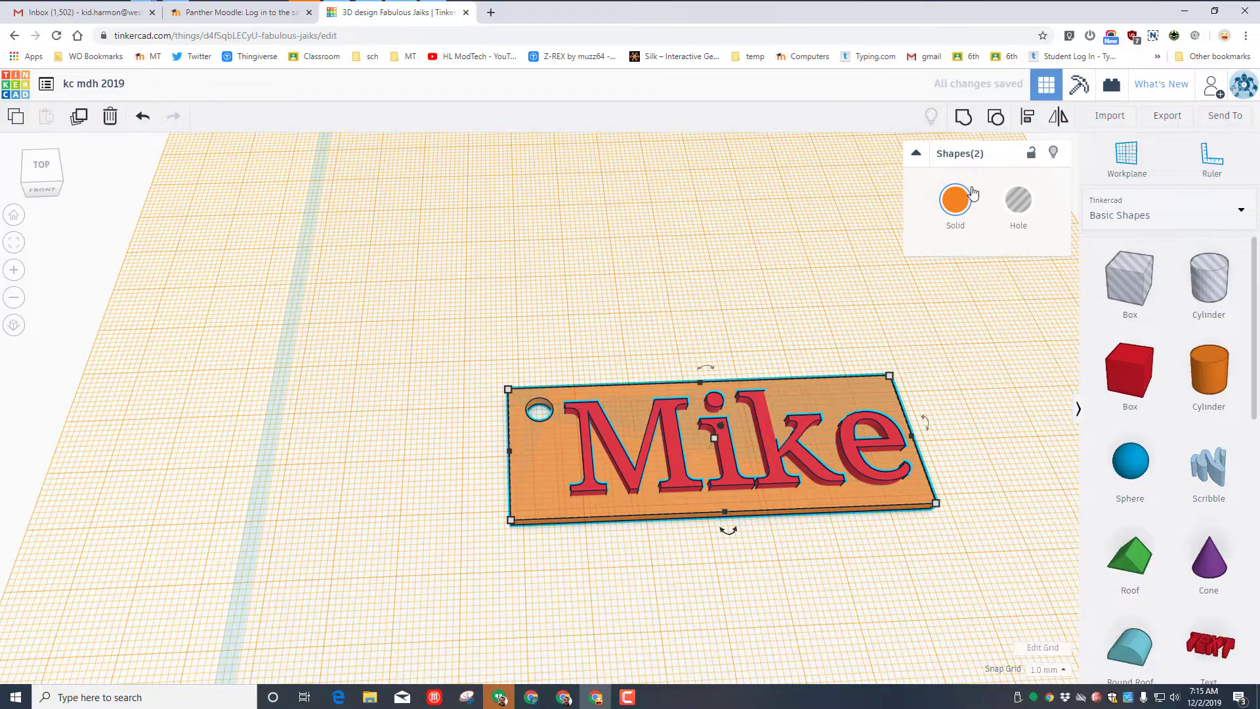
left_click(968, 121)
right_click_drag(702, 581, 572, 503)
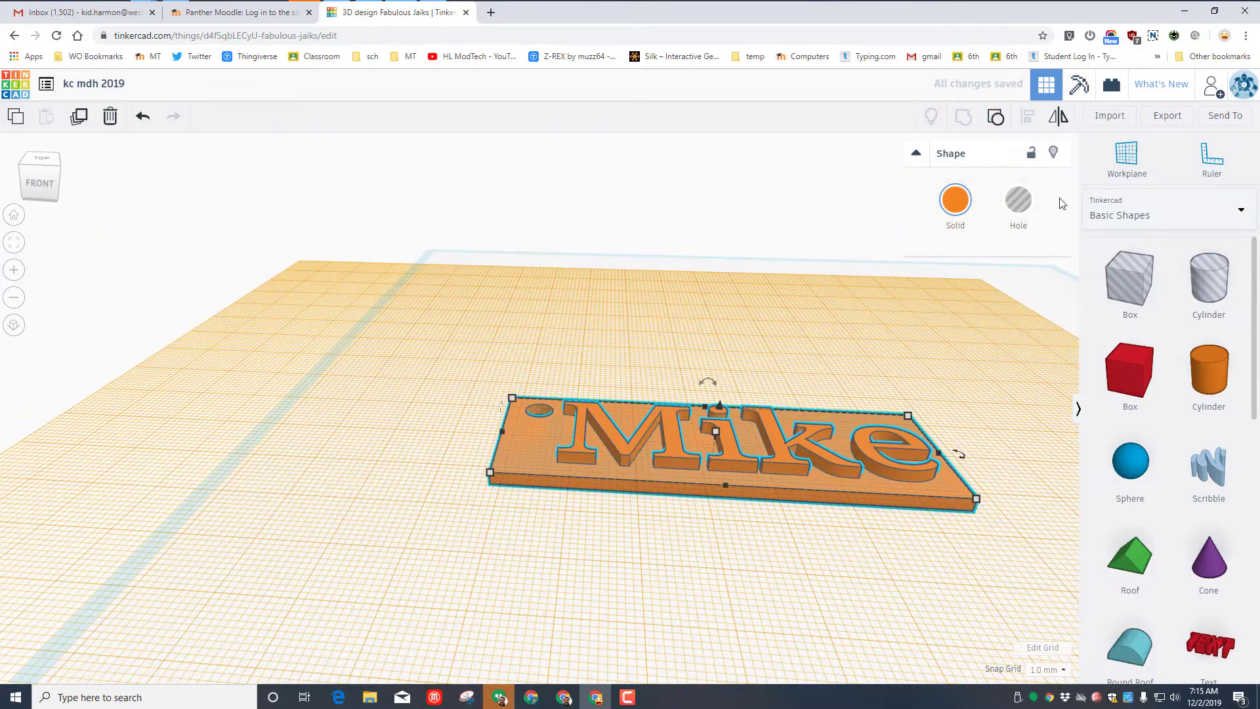
- Return the workplane to the base grid
left_click(1108, 168)
left_click(417, 503)
right_click_drag(499, 575, 802, 496)
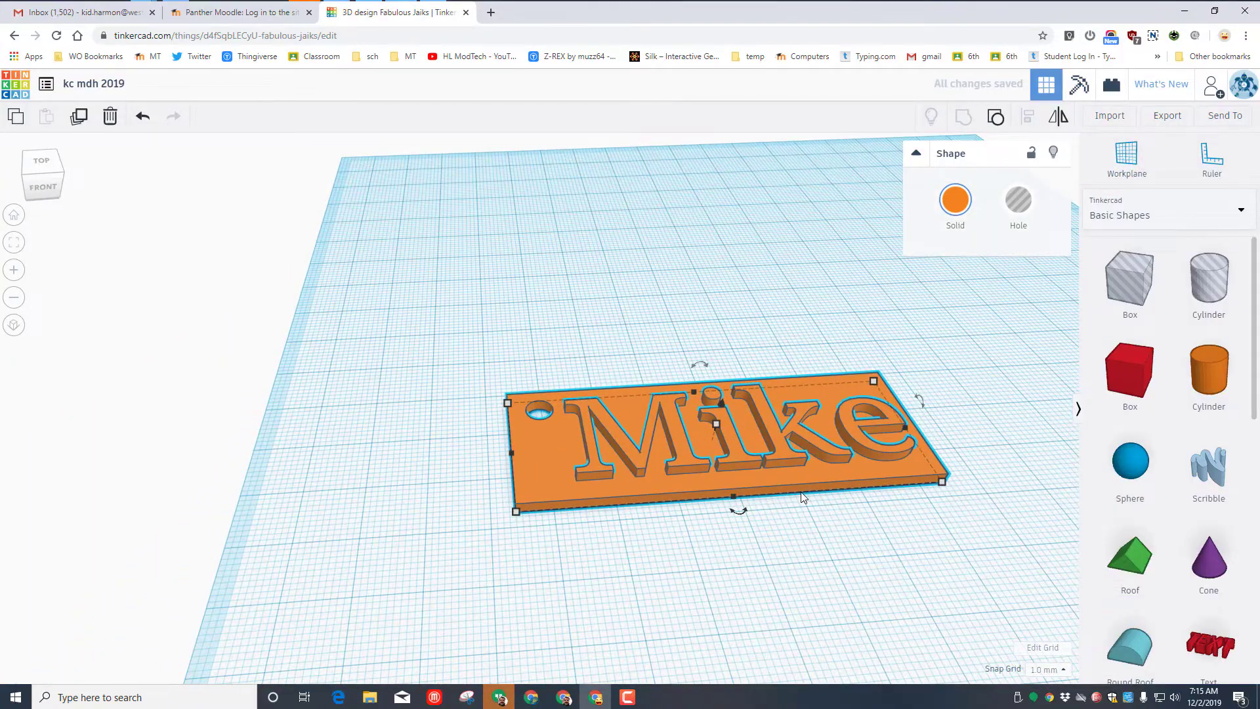
right_click_drag(717, 546, 704, 584)
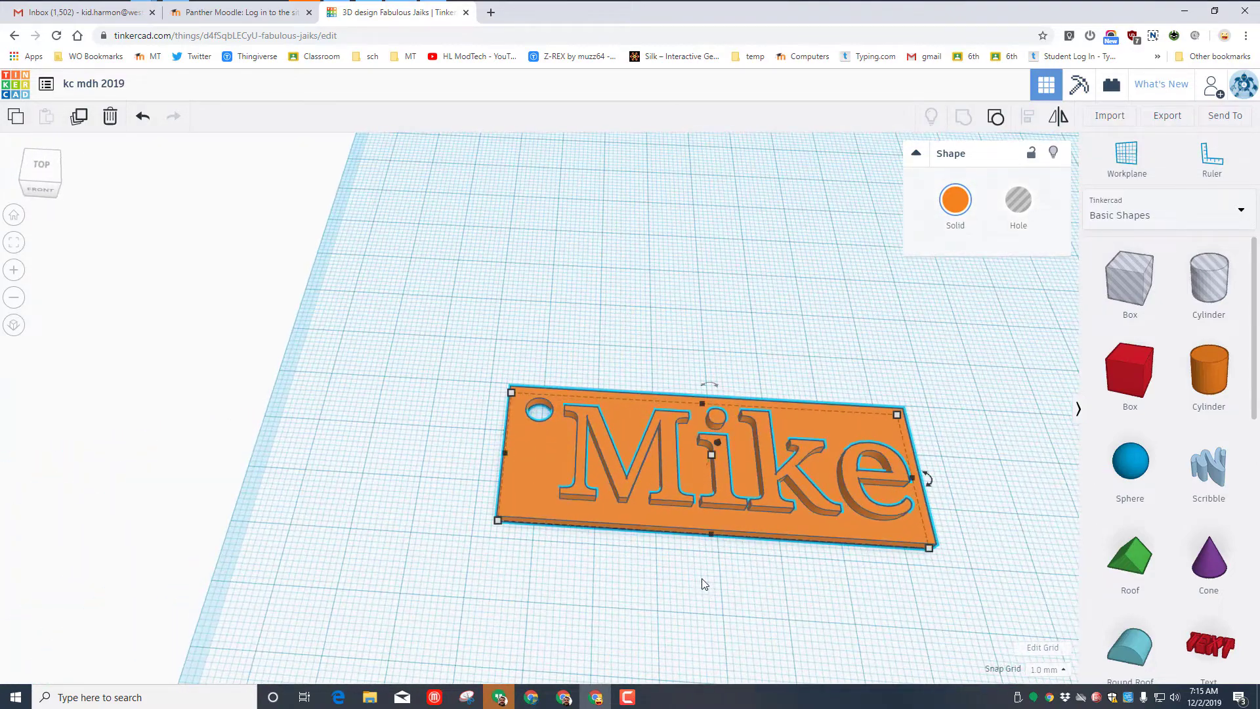
- Place a second solid box behind the finished keychain and set its length to 70 mm
left_click_drag(1118, 369, 566, 293)
scroll(612, 331, "down", 2)
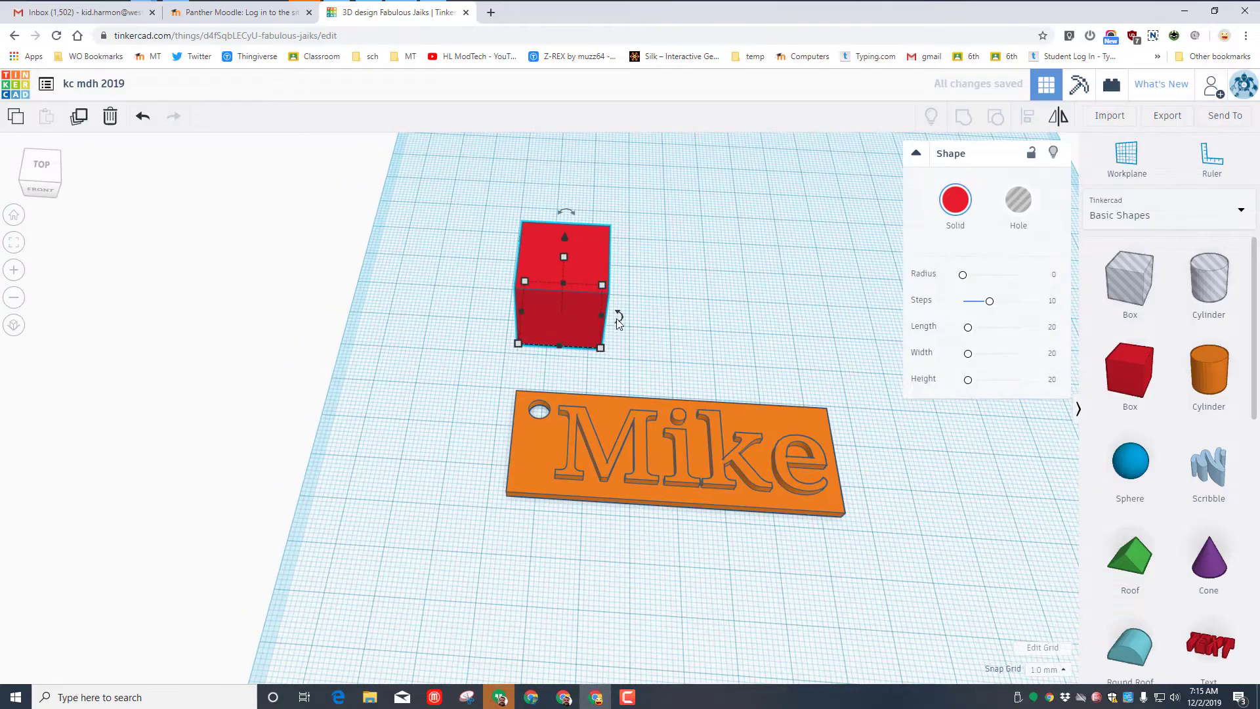
left_click(611, 324)
left_click(596, 324)
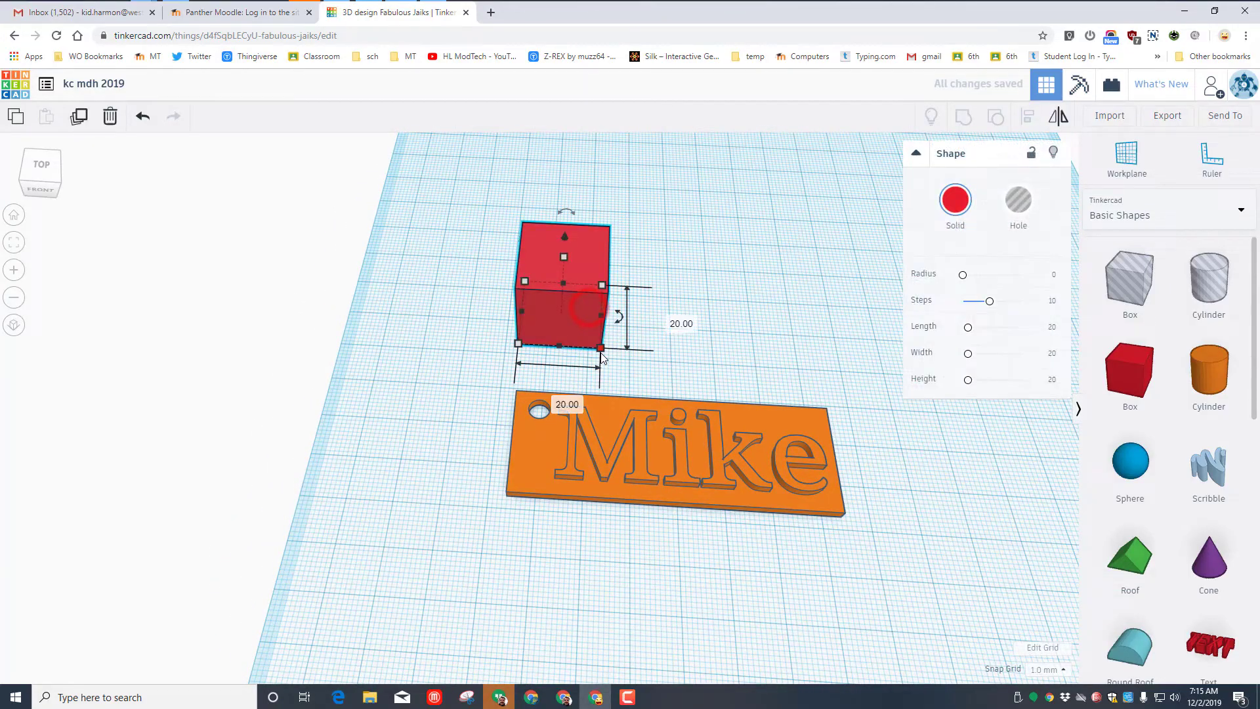
left_click_drag(600, 320, 722, 371)
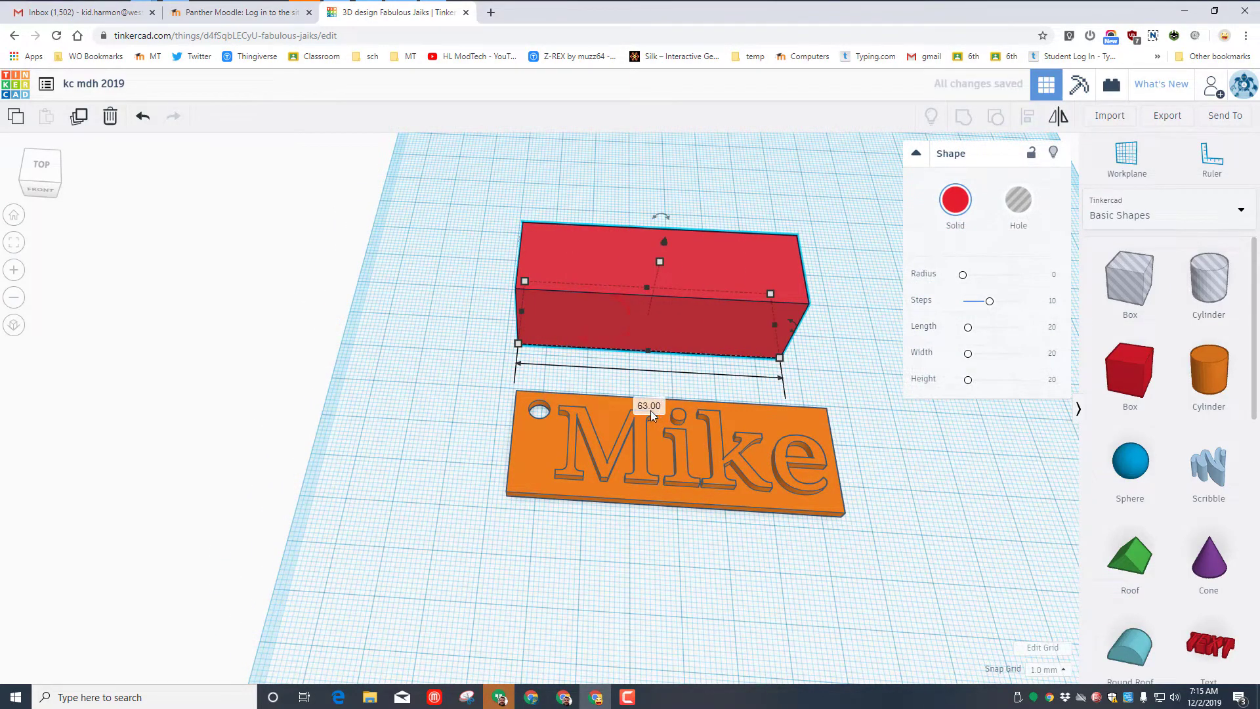
type("70")
key("Return")
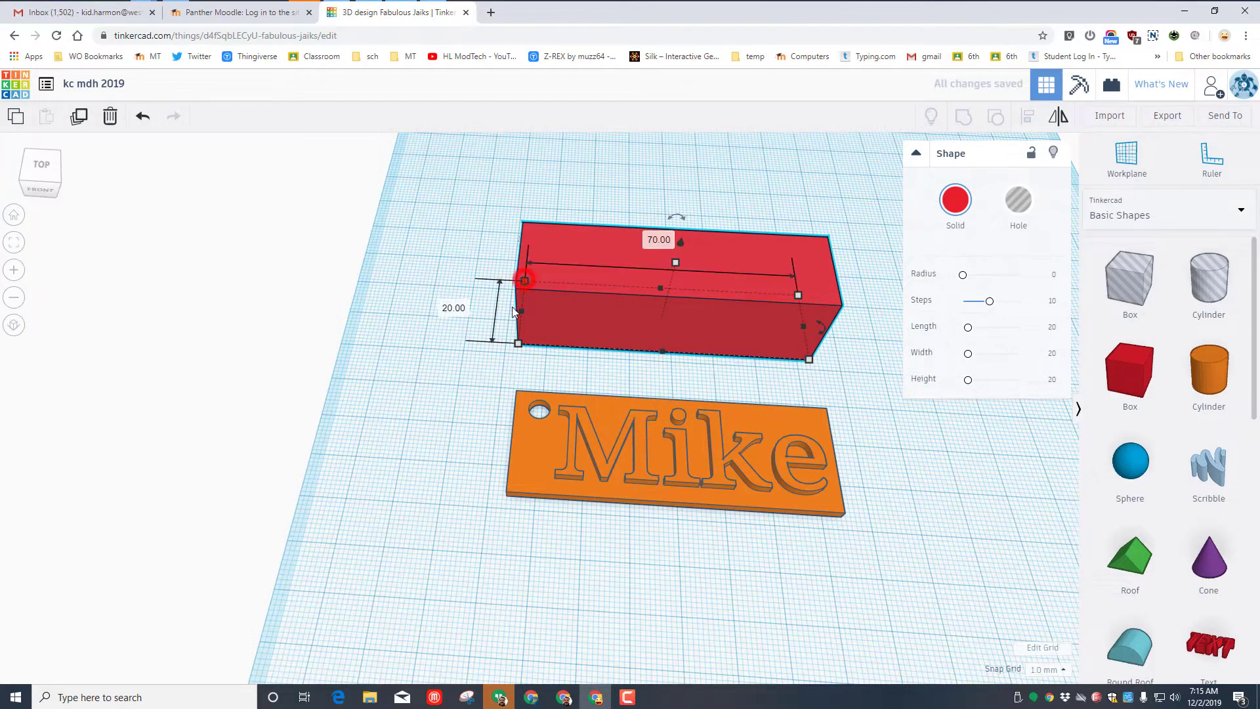
- Set the new red box's width to 25 mm and its height to 2 mm
left_click(453, 309)
type("25")
key("Return")
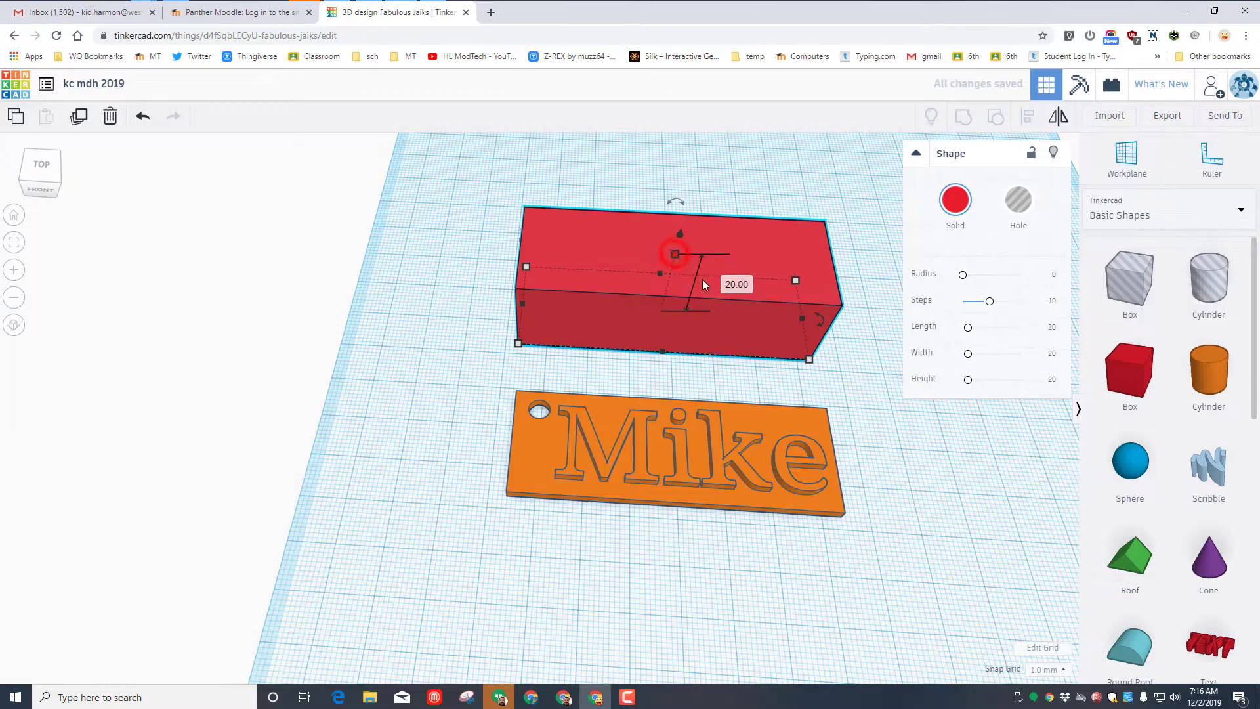
left_click(732, 283)
type("2")
key("Return")
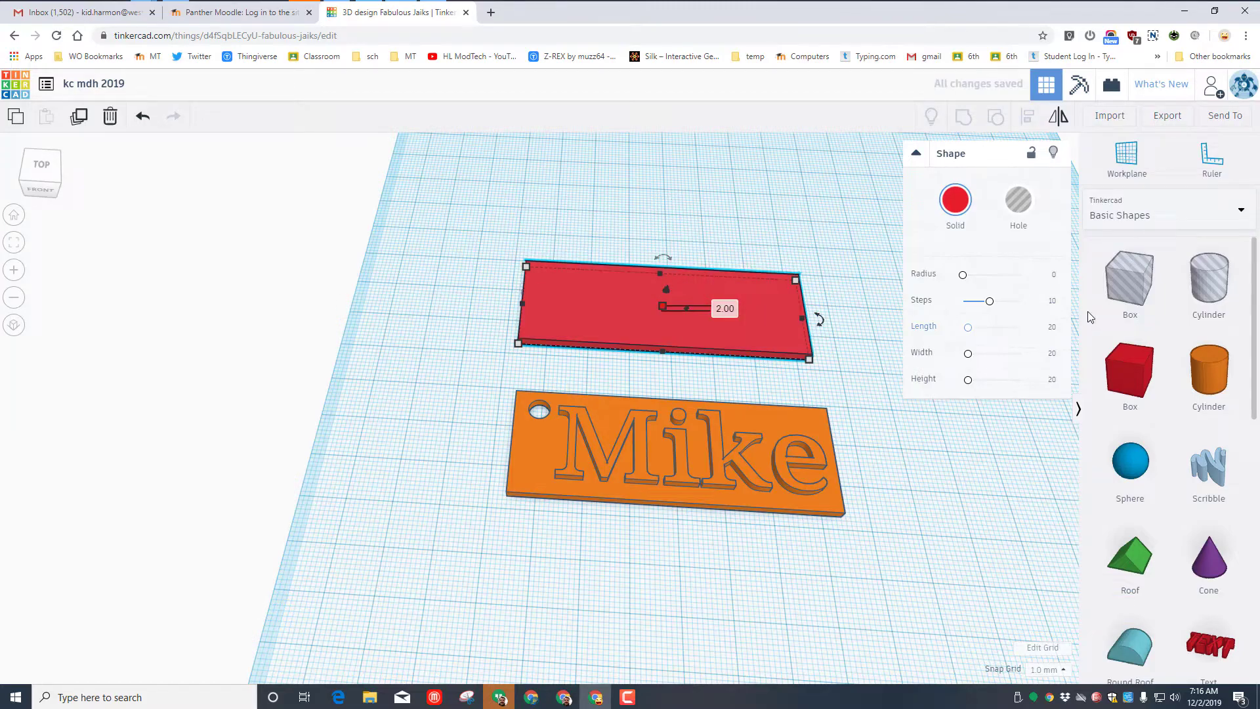
- Place a cylinder hole at the red plate's back-left corner and scale it uniformly to 5 mm
left_click_drag(1209, 275, 522, 226)
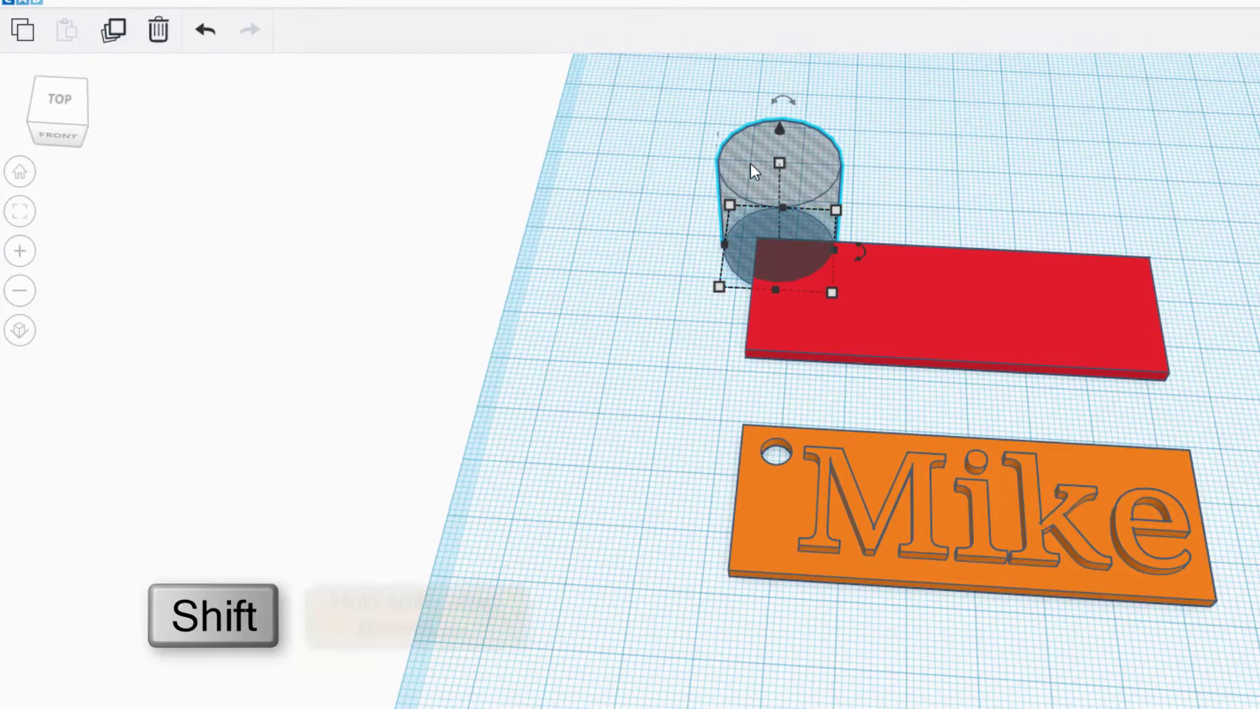
left_click_drag(780, 163, 852, 241, "shift")
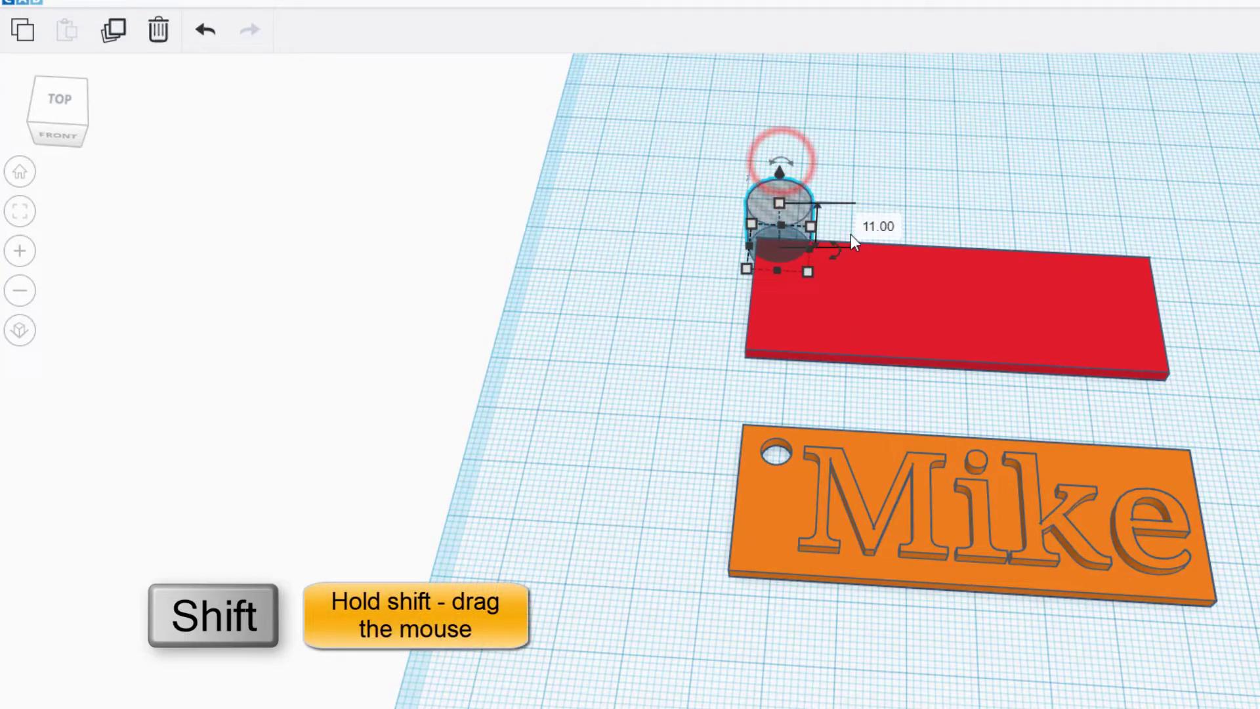
left_click(869, 226)
type("5")
key("Return")
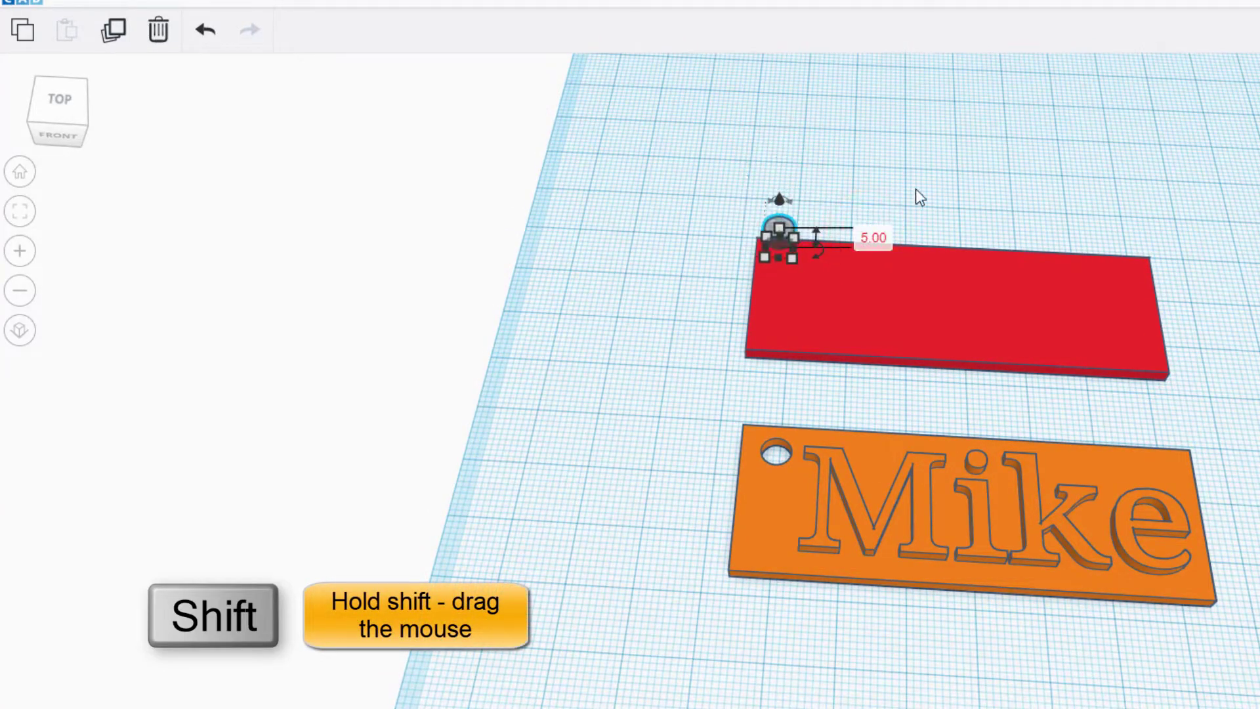
- Move the small cylinder hole fully inside the back-left corner of the red plate
scroll(627, 132, "down", 3)
left_click(902, 288)
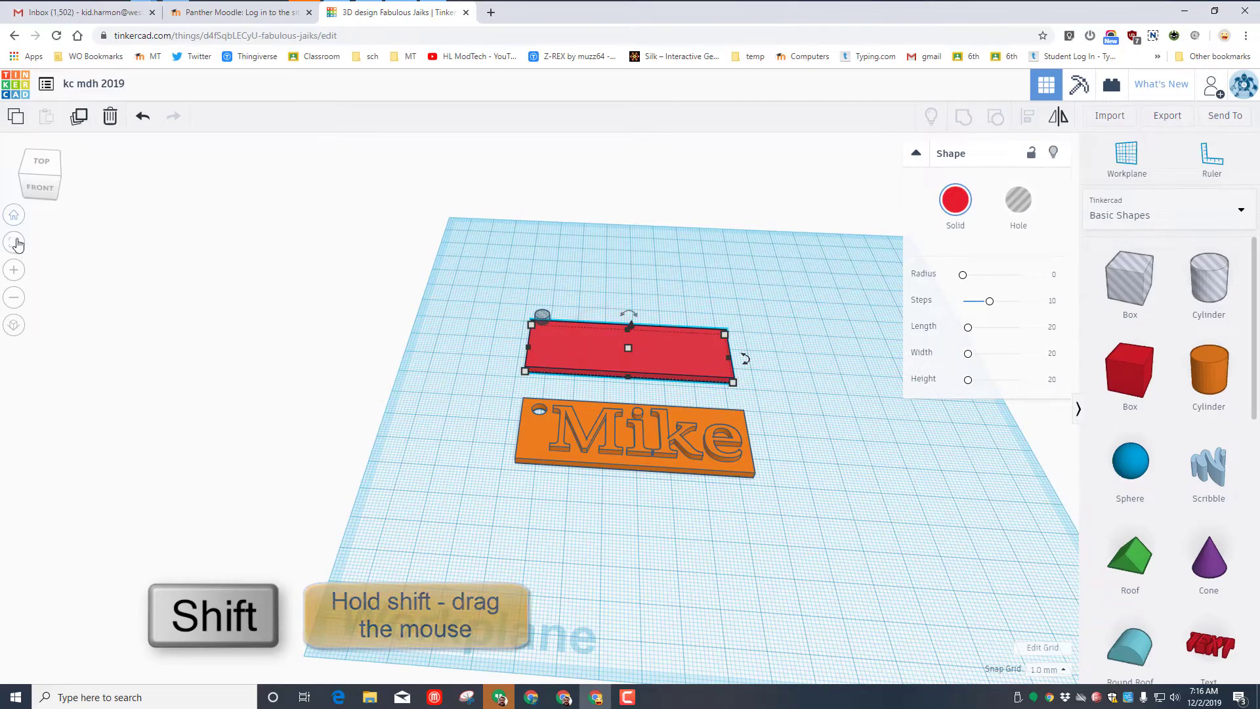
left_click(41, 165)
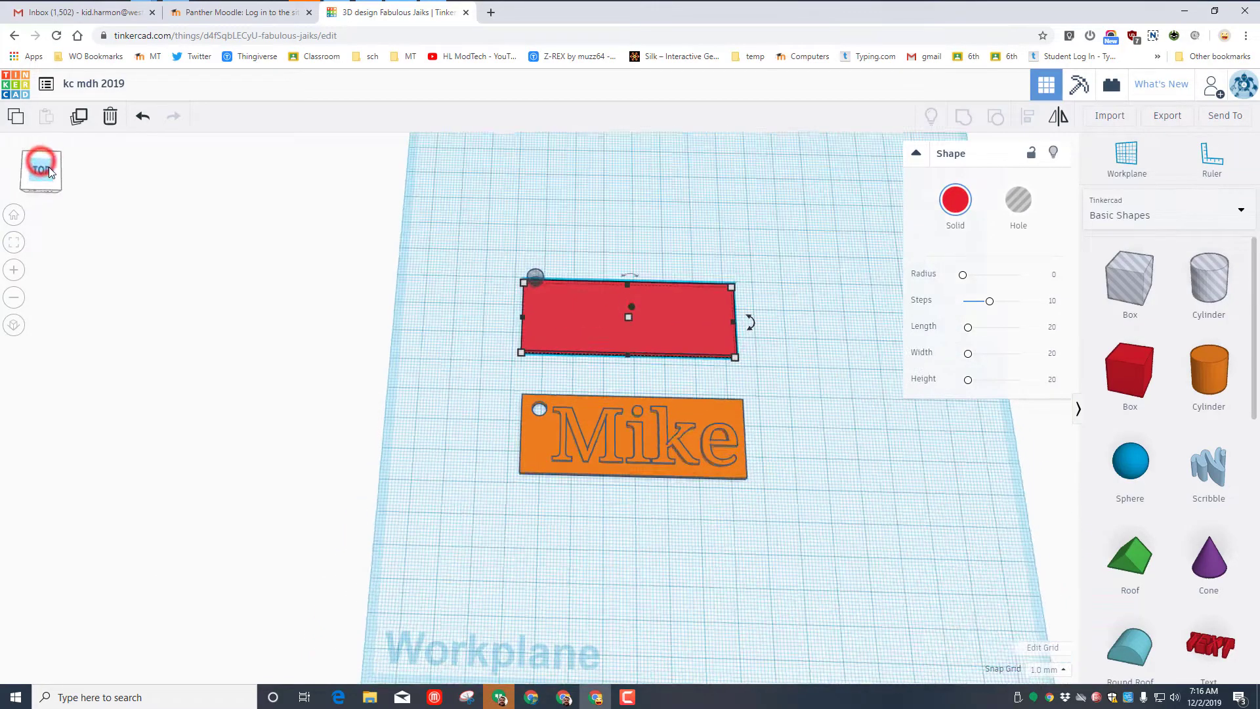
scroll(483, 234, "up", 3)
left_click(532, 219)
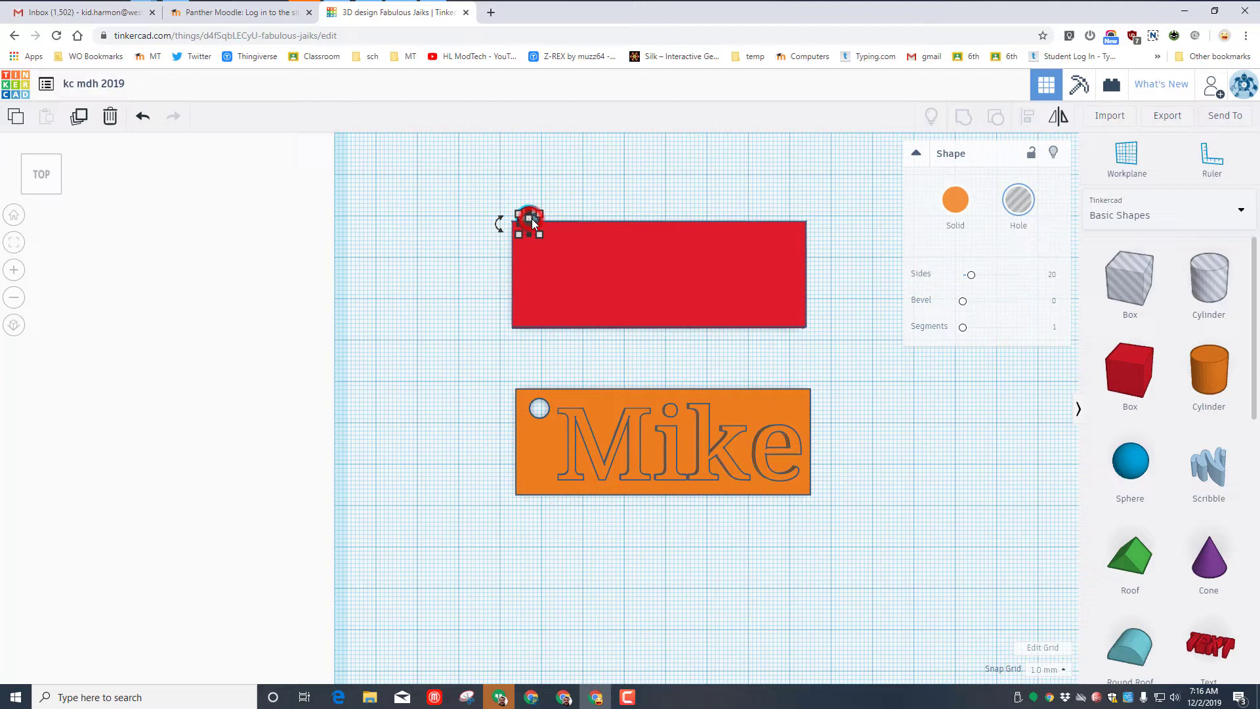
key("Right")
key("Right")
key("Right")
key("Down")
key("Down")
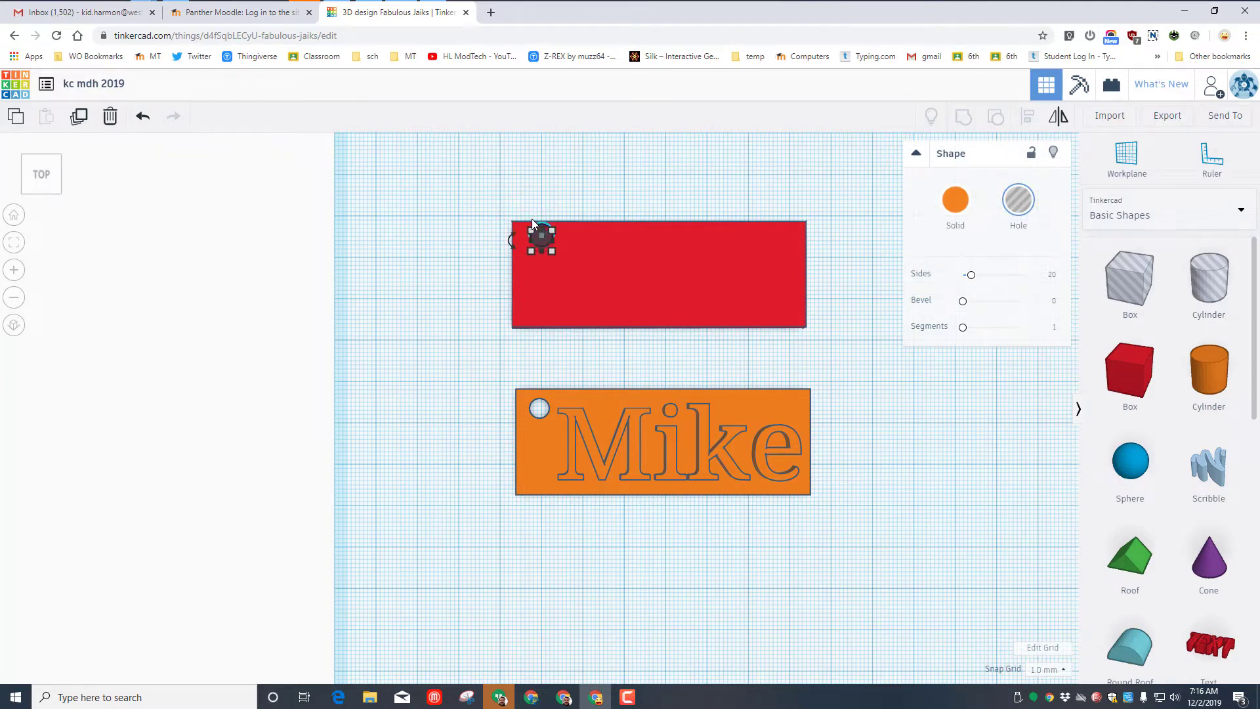
- Nudge the cylinder hole slightly toward the red plate's short edge and group both to cut the keyring hole
left_click(425, 206)
left_click_drag(466, 206, 476, 229)
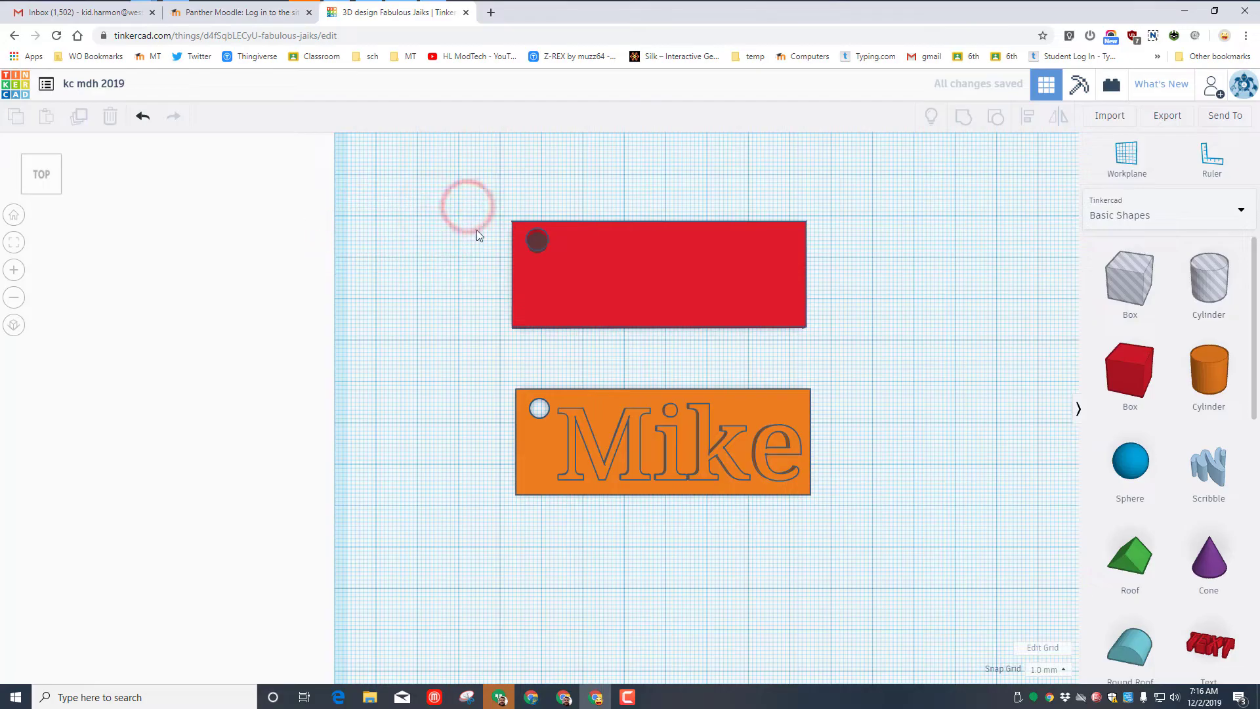
left_click(534, 241)
key("Left")
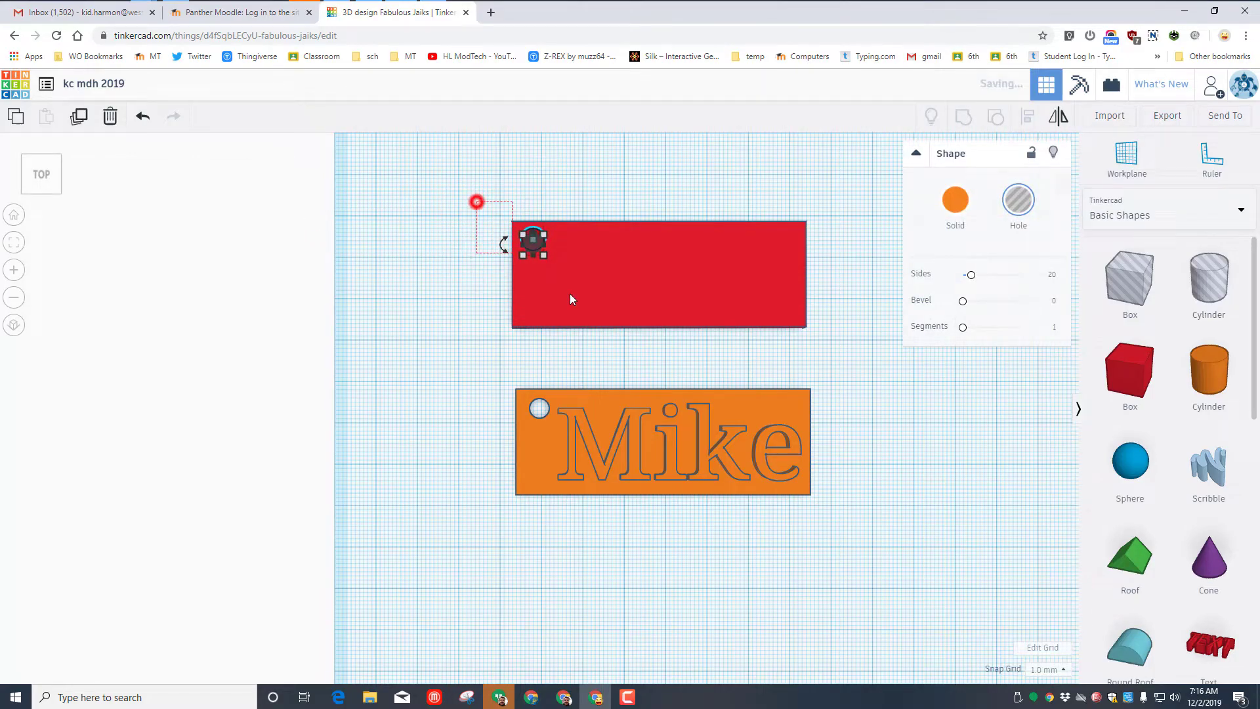
left_click_drag(570, 298, 571, 298)
left_click(963, 119)
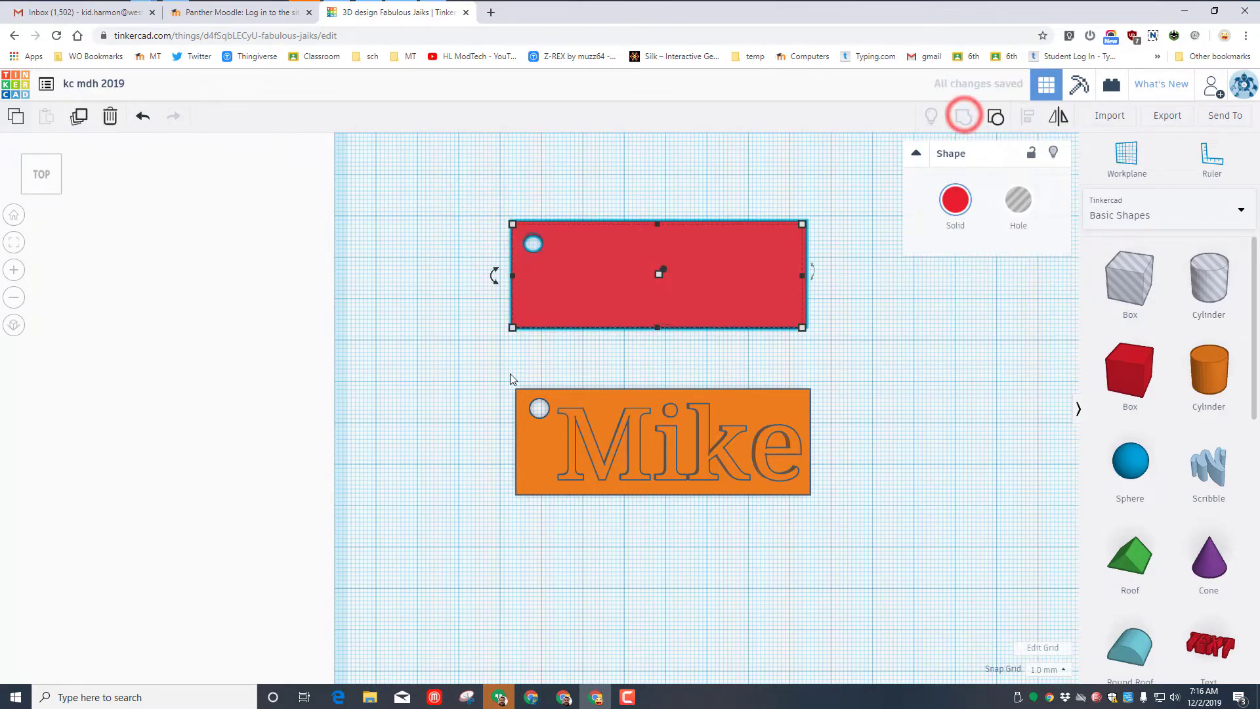
- Show all shape generators in the shape library and go to page 2, which holds the text shapes
right_click_drag(388, 394, 756, 297)
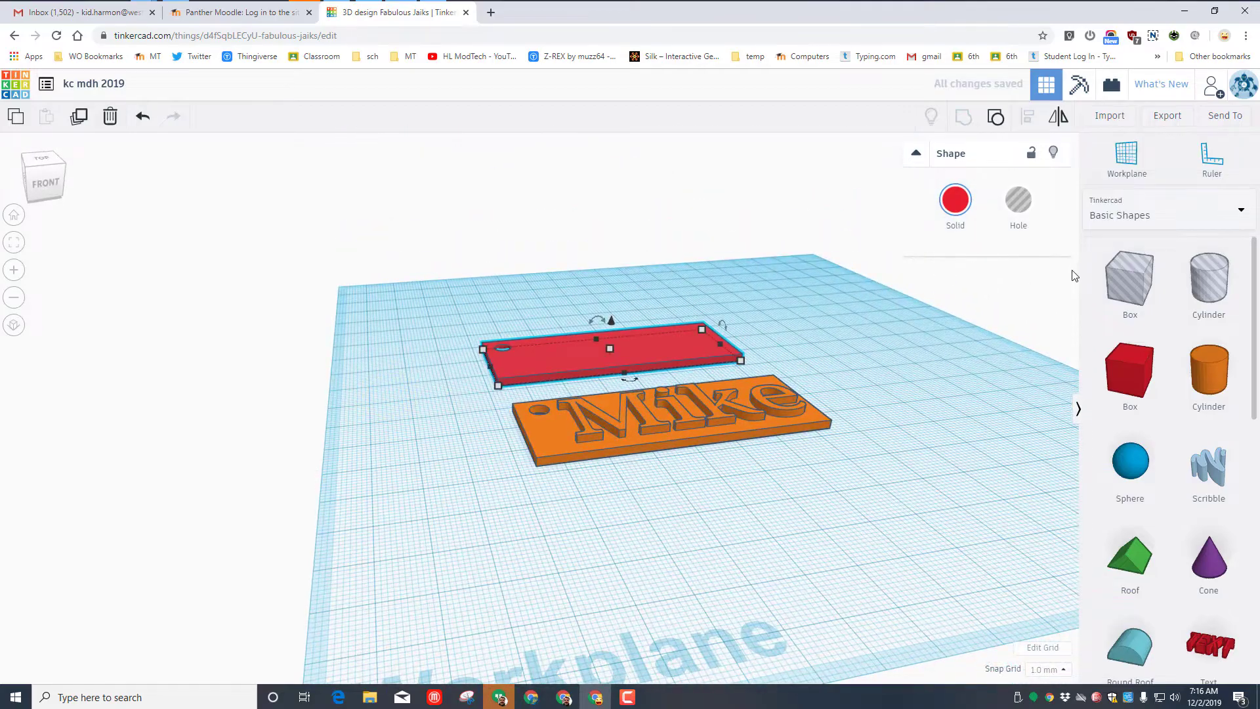
left_click(1123, 216)
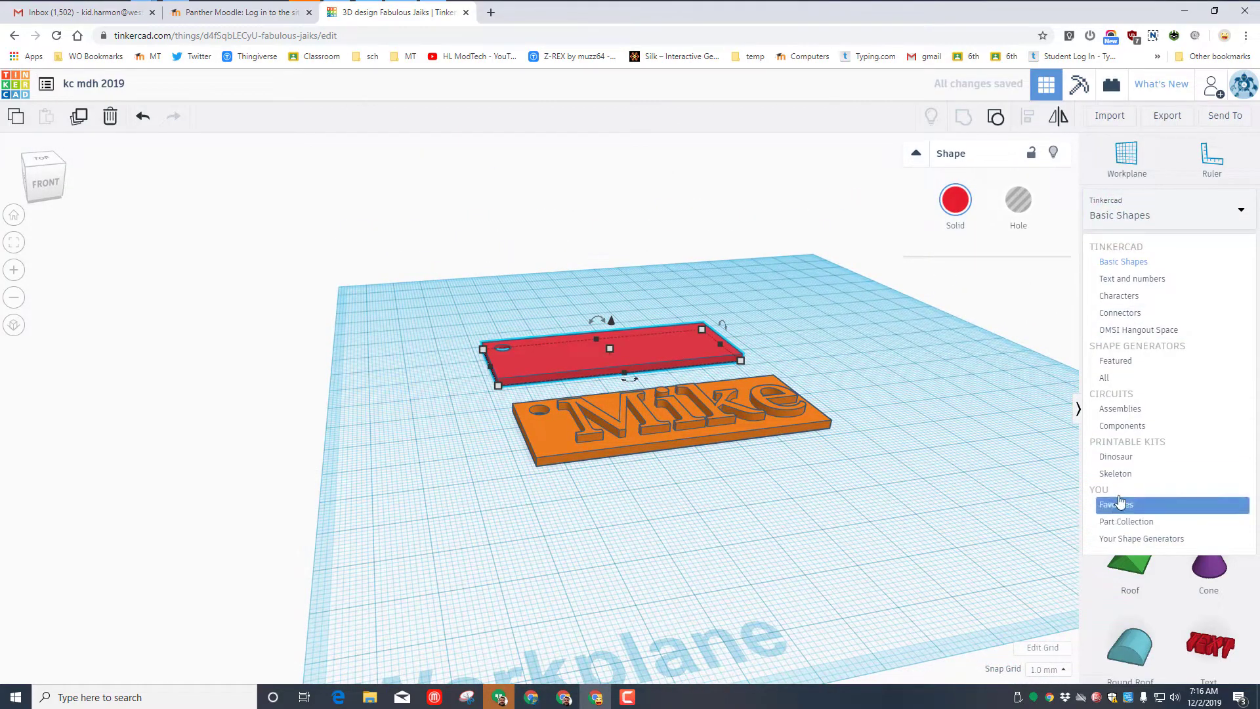
left_click(1115, 378)
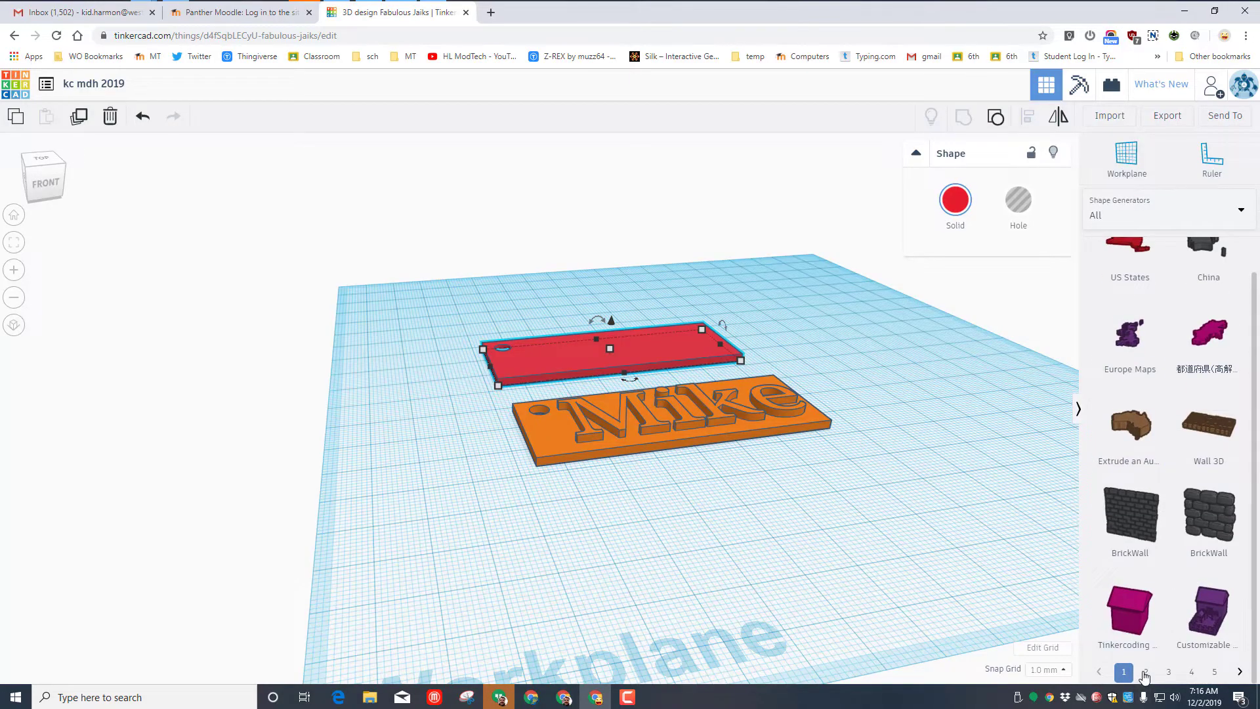
left_click(1145, 671)
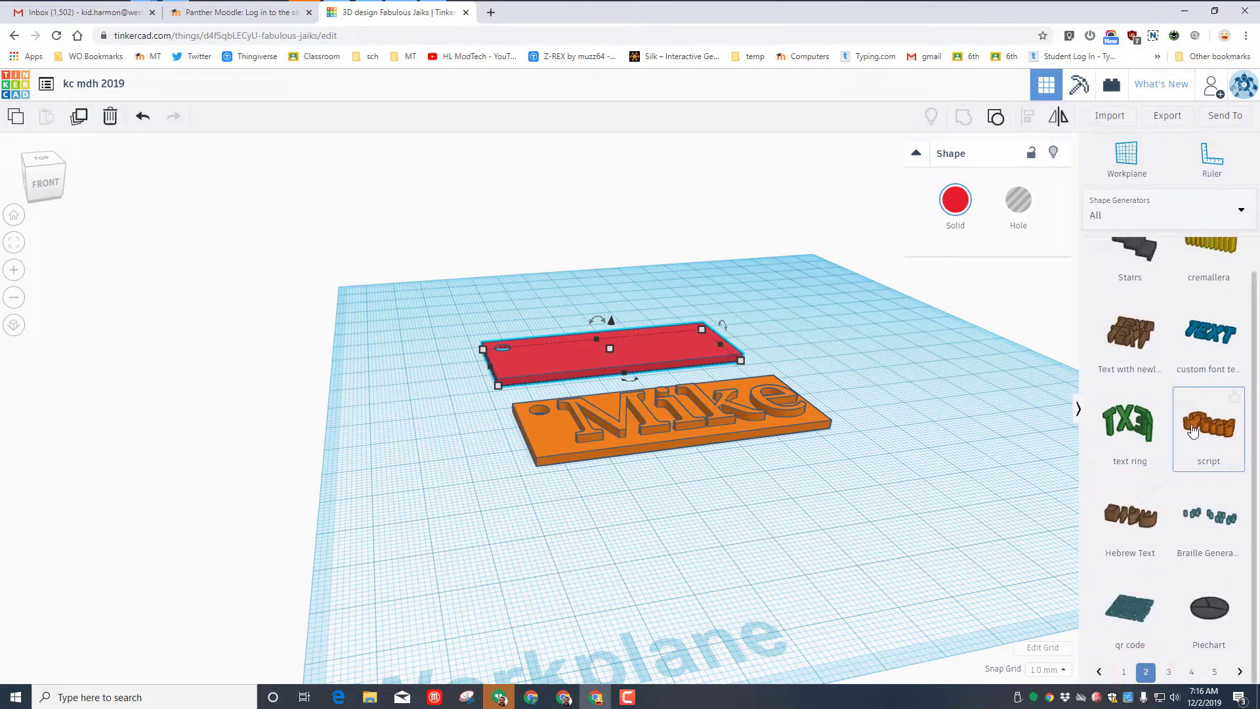
- Set the workplane on top of the red plate and place a script text shape on it
left_click(1126, 157)
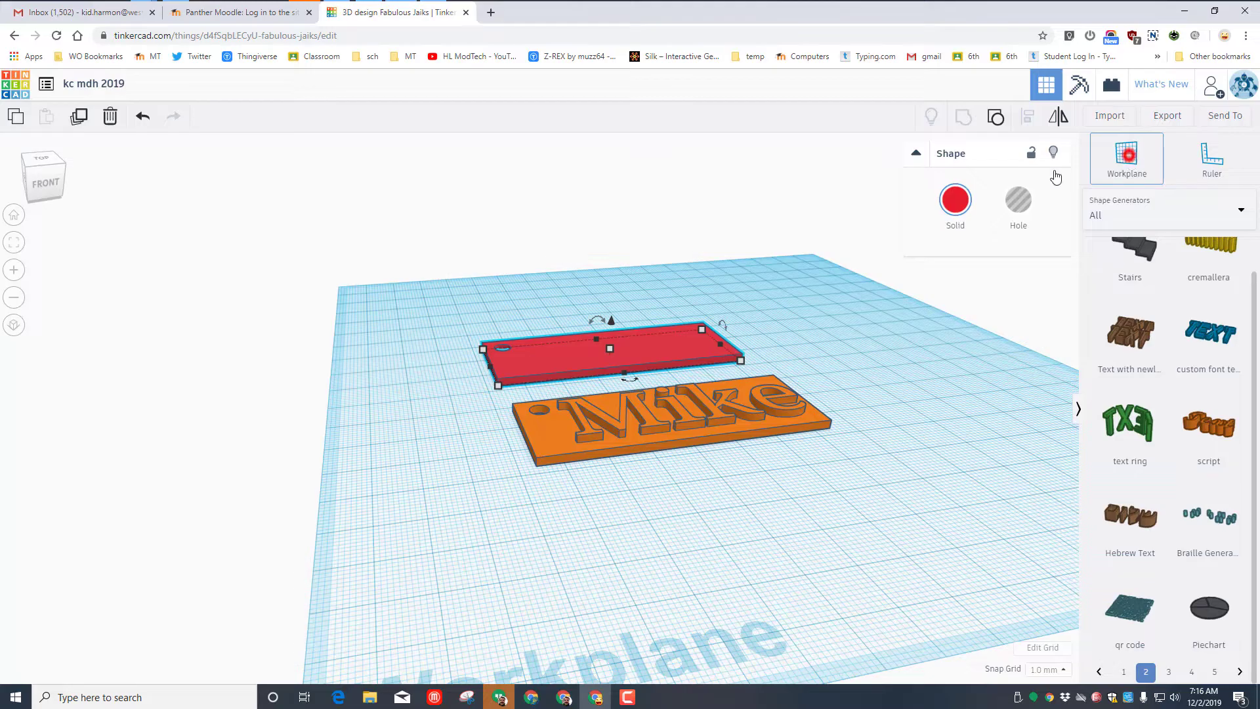
left_click(550, 350)
left_click(1209, 424)
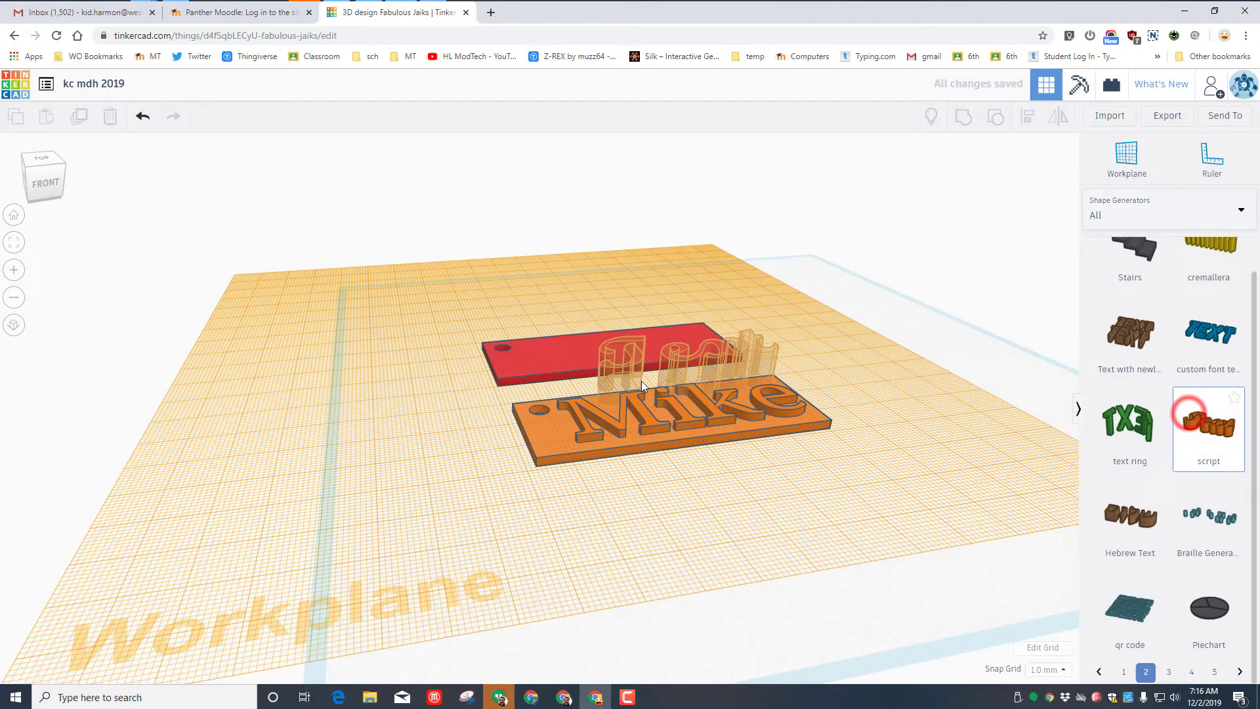
left_click(593, 352)
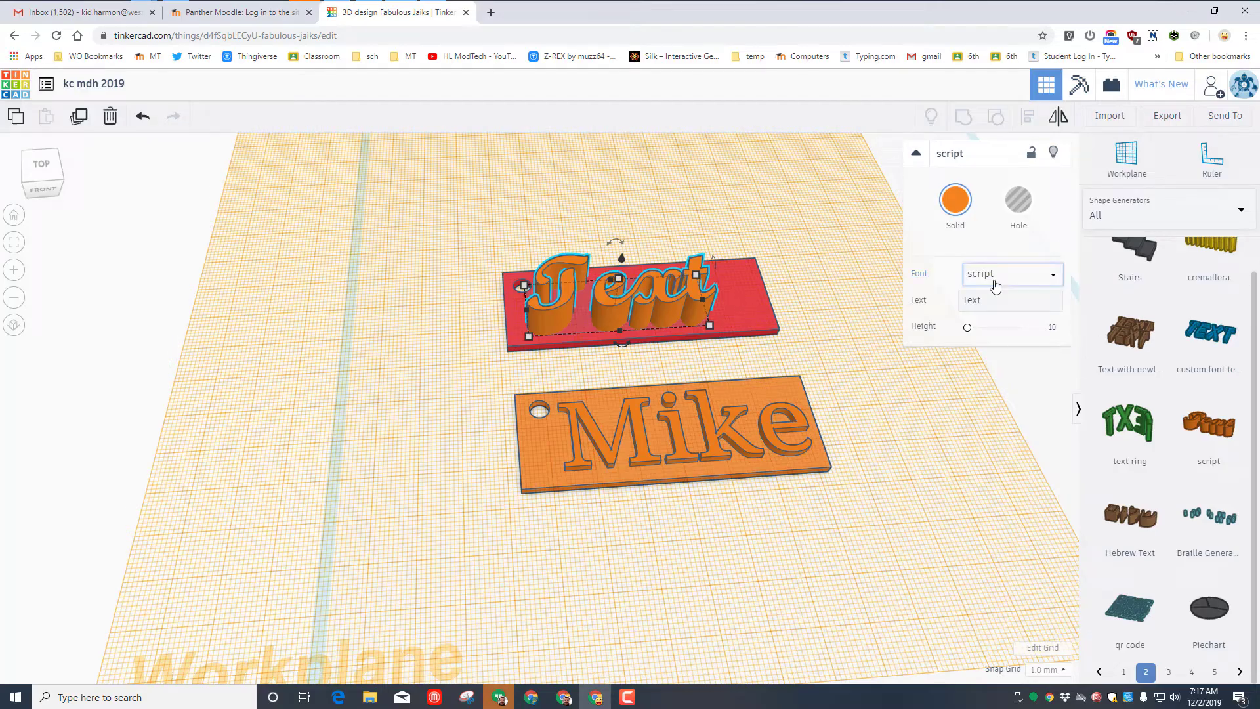
- Change the script shape's text to HLModTech
left_click(985, 304)
key("BackSpace")
key("BackSpace")
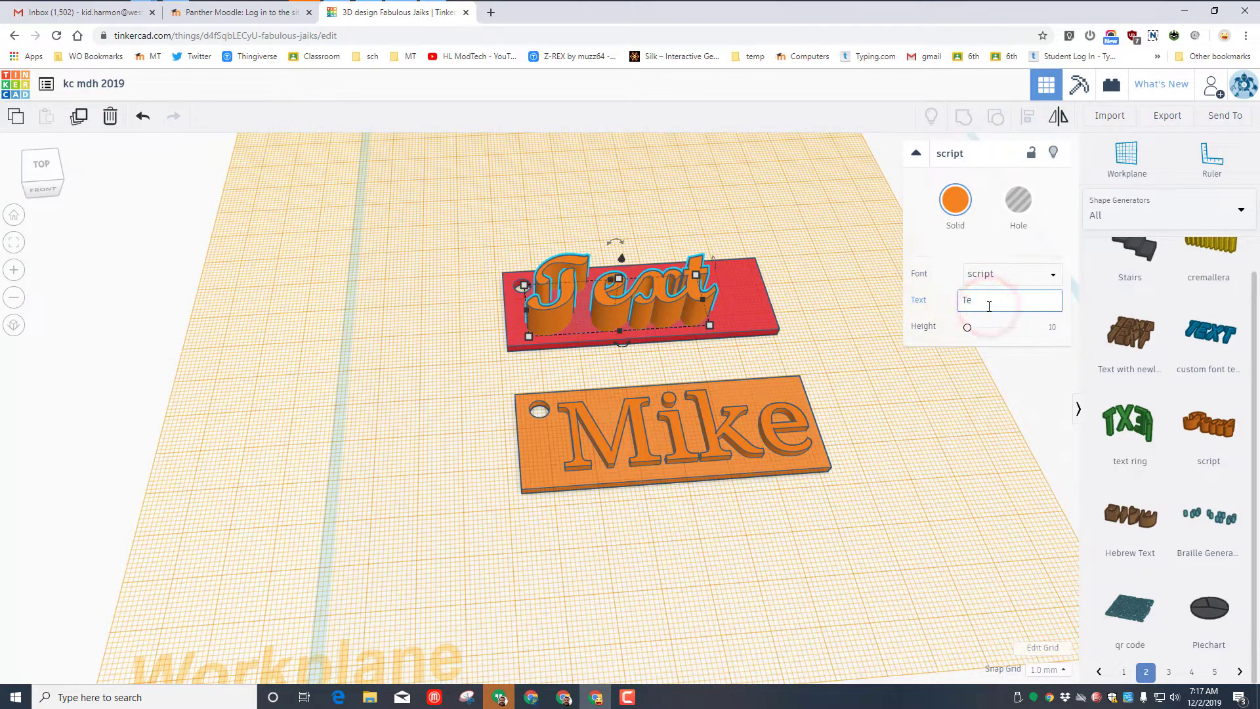
key("BackSpace")
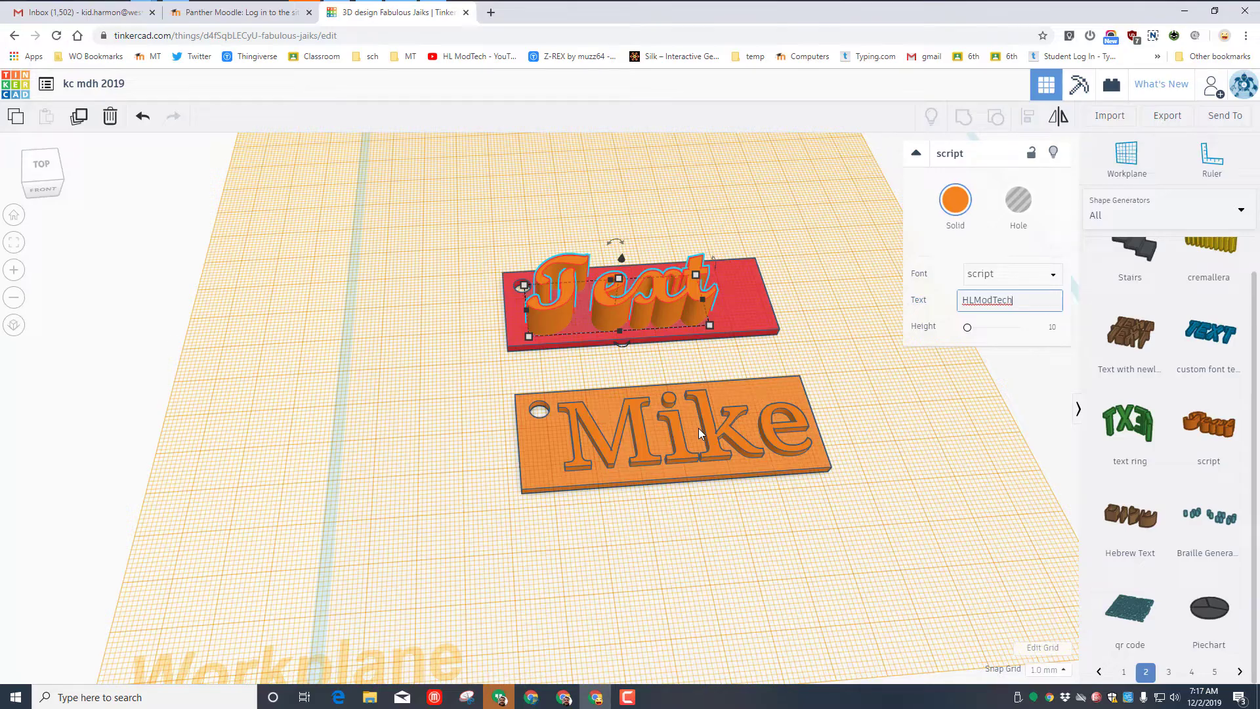
key("Return")
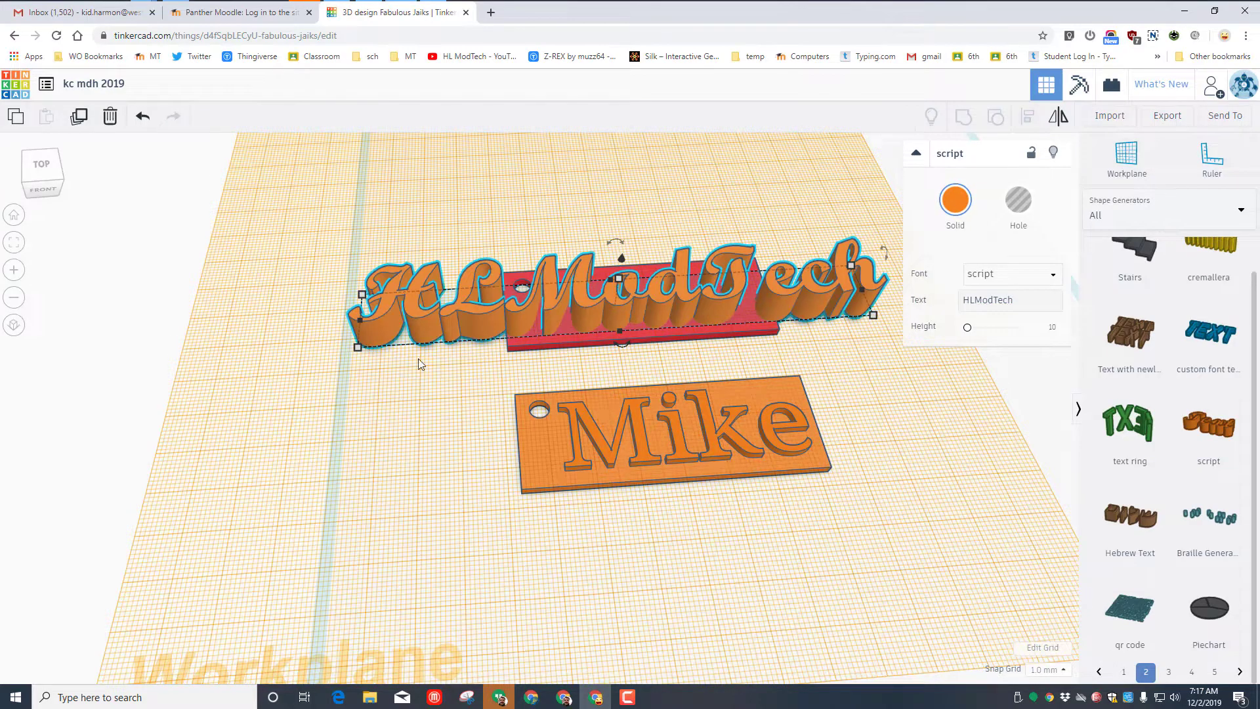
- Narrow the HLModTech text from both ends to a length of about 67 mm to fit the red plate
left_click_drag(358, 323, 511, 328)
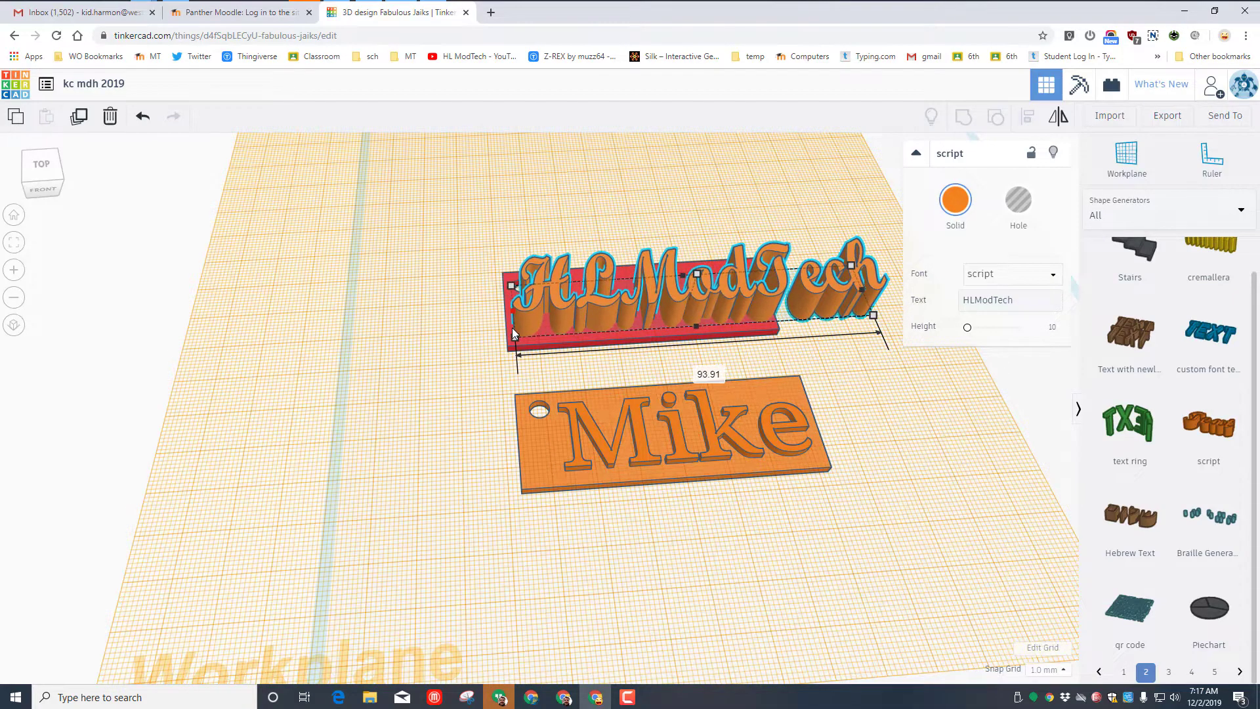
left_click_drag(513, 282, 429, 211)
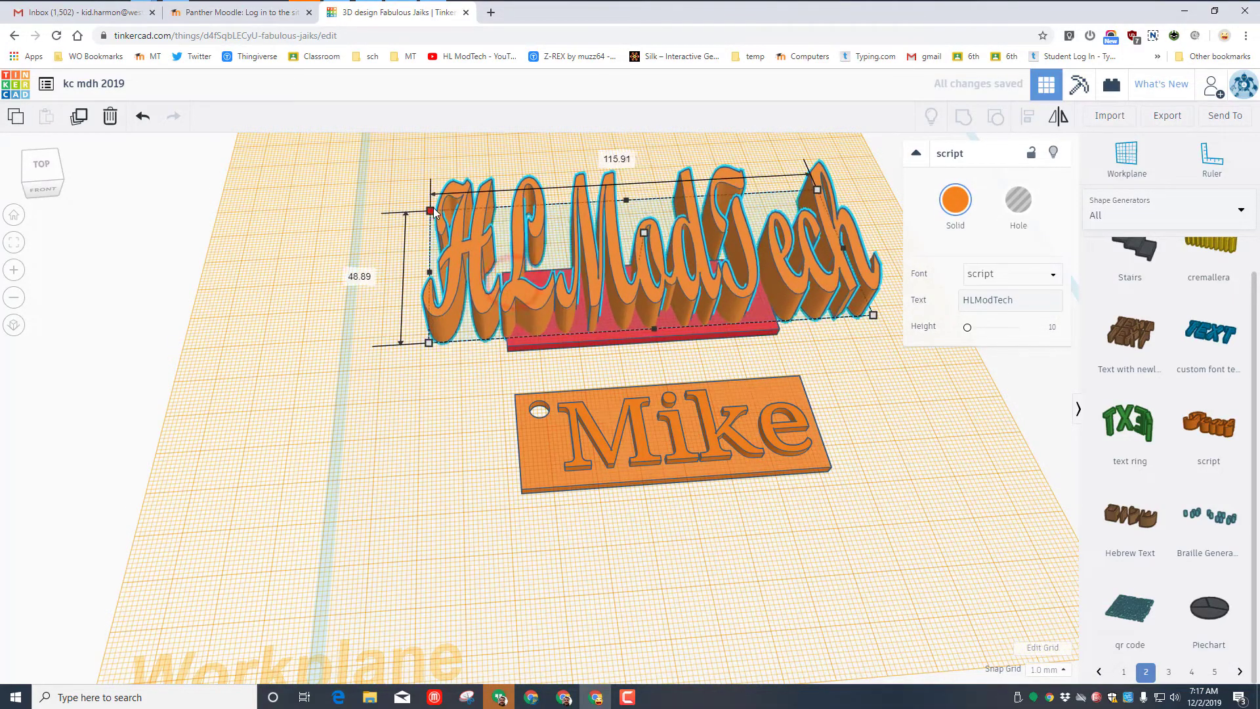
left_click(140, 120)
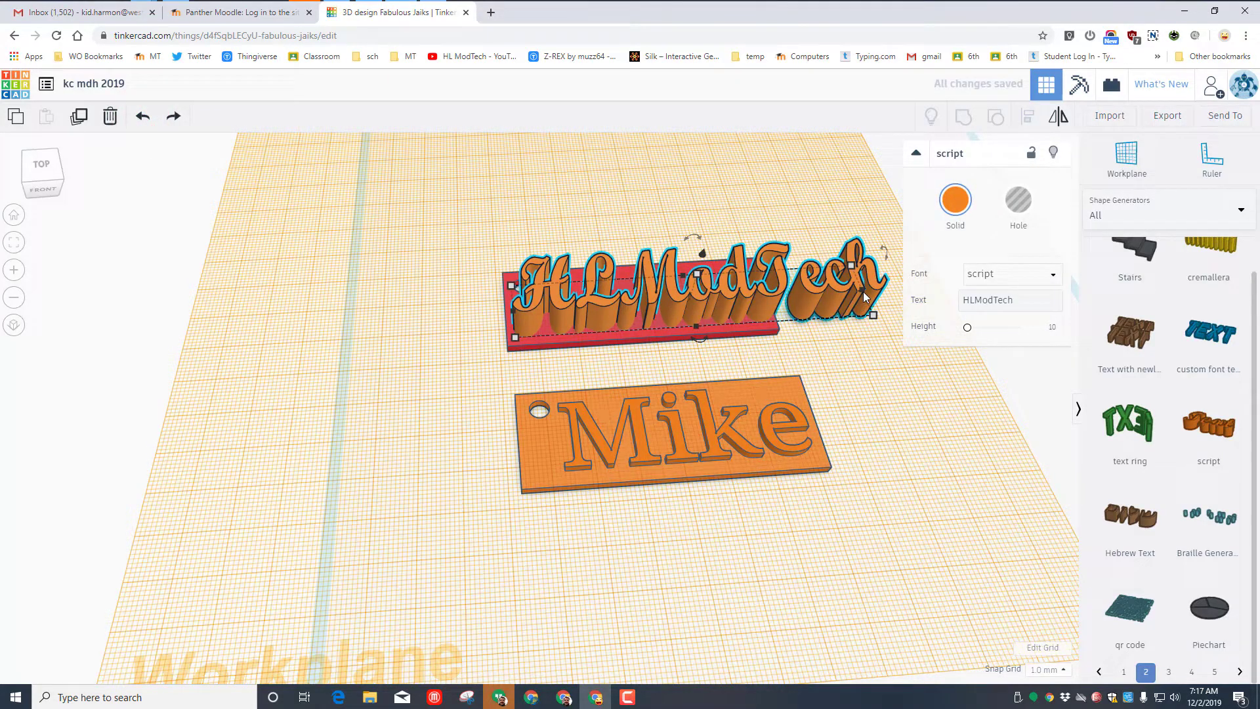
left_click_drag(863, 292, 761, 306)
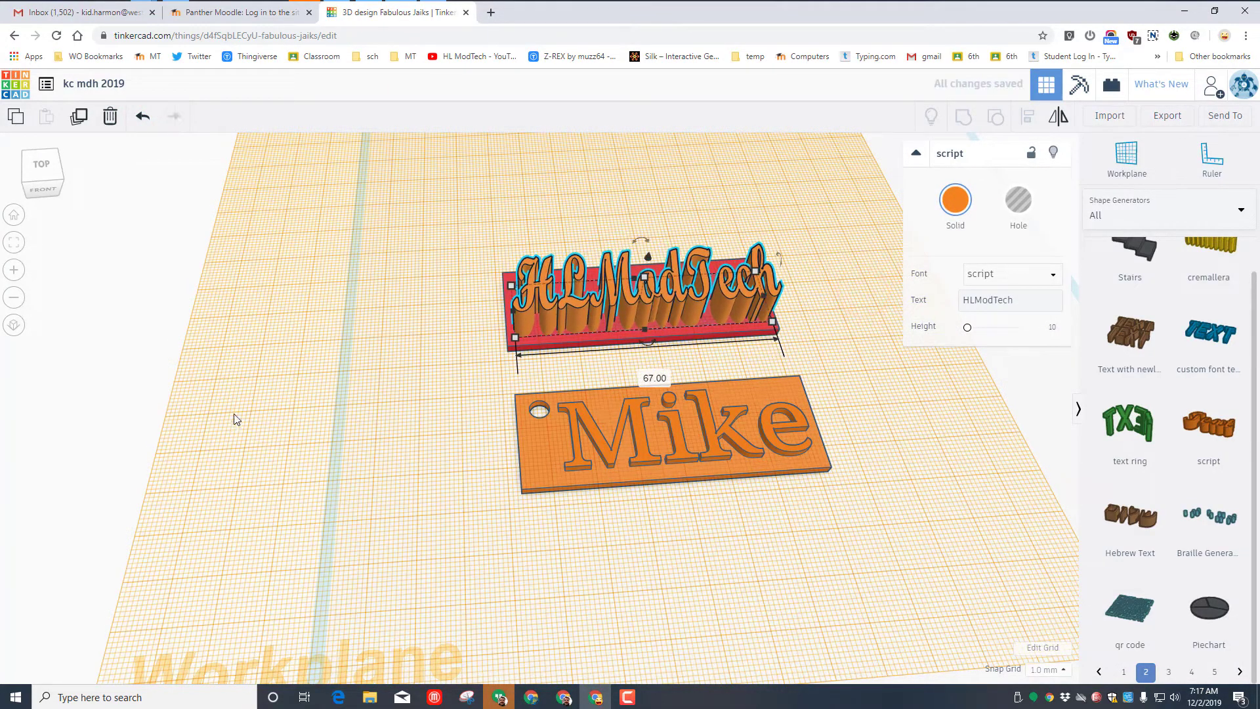
- Set the HLModTech text's height to 1 mm and shorten it at the keyring-hole end to 63 mm long
left_click(23, 158)
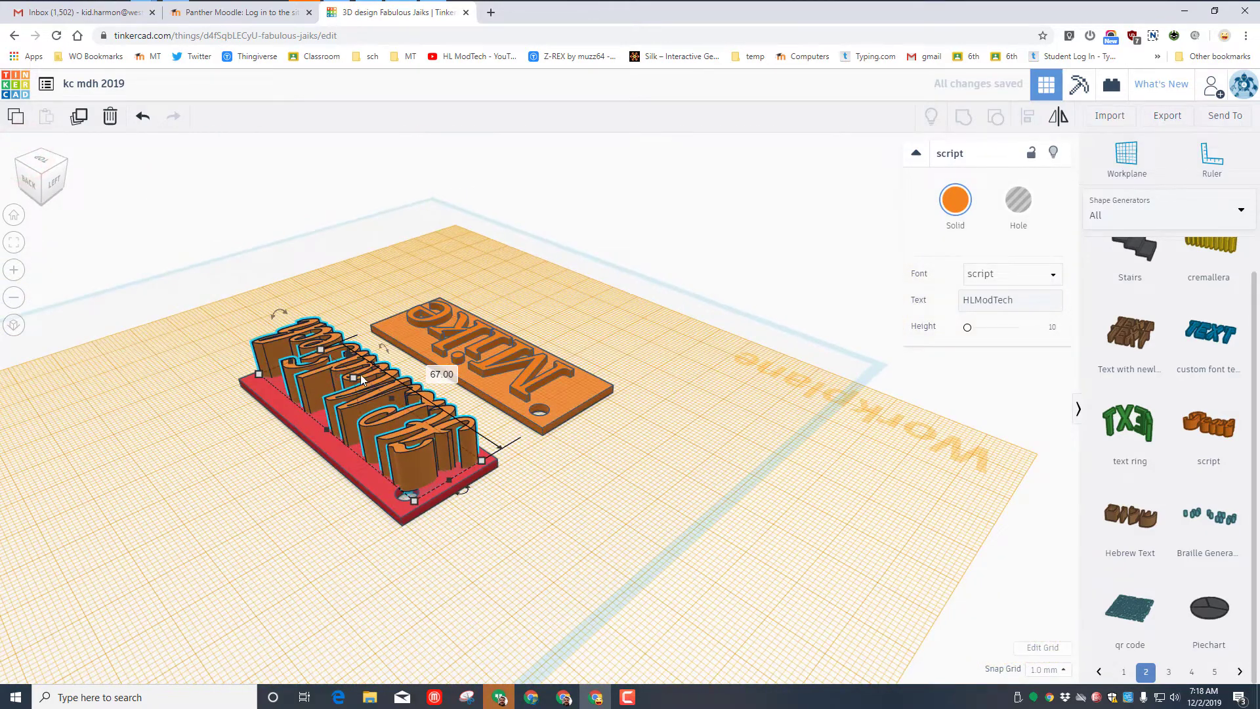
left_click(433, 396)
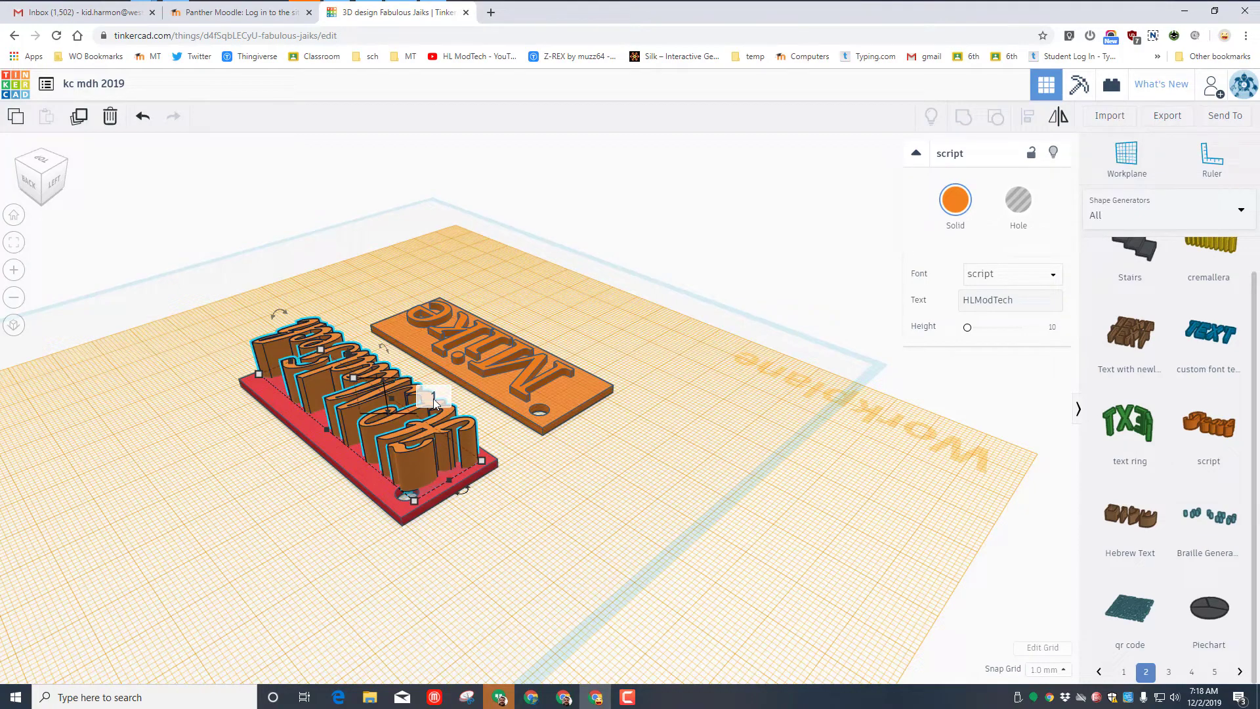
type("1")
key("Return")
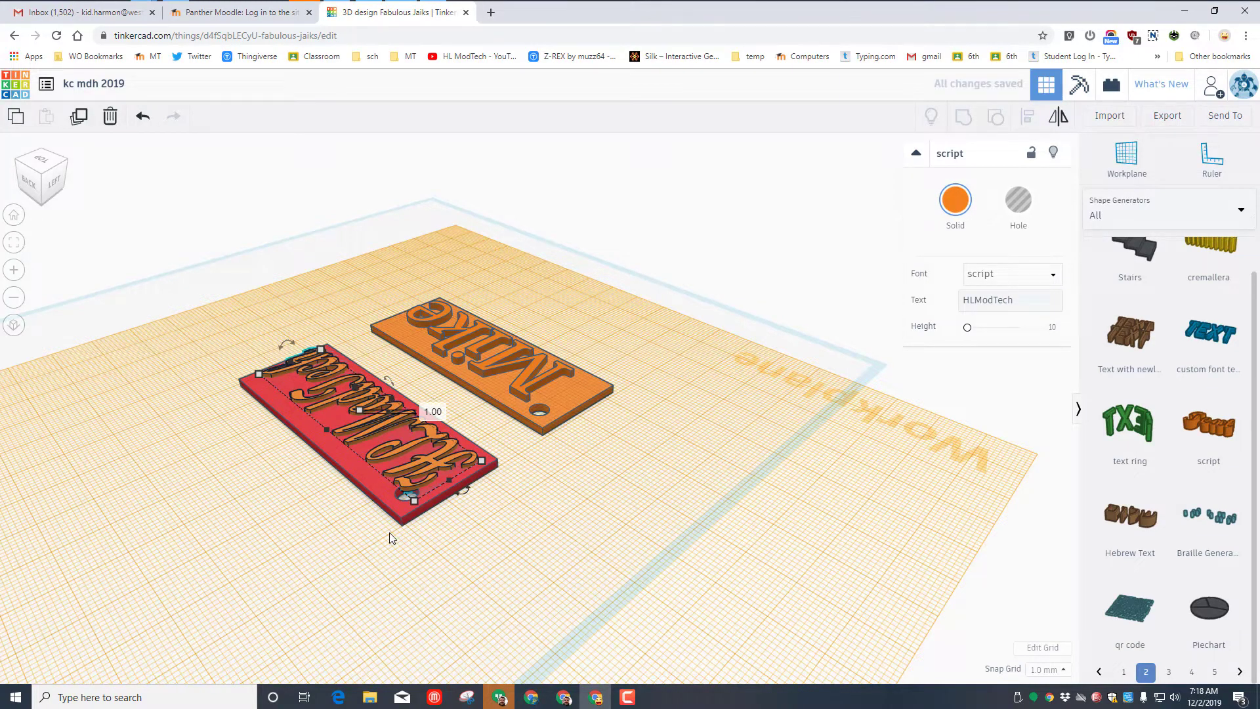
right_click_drag(389, 538, 589, 362)
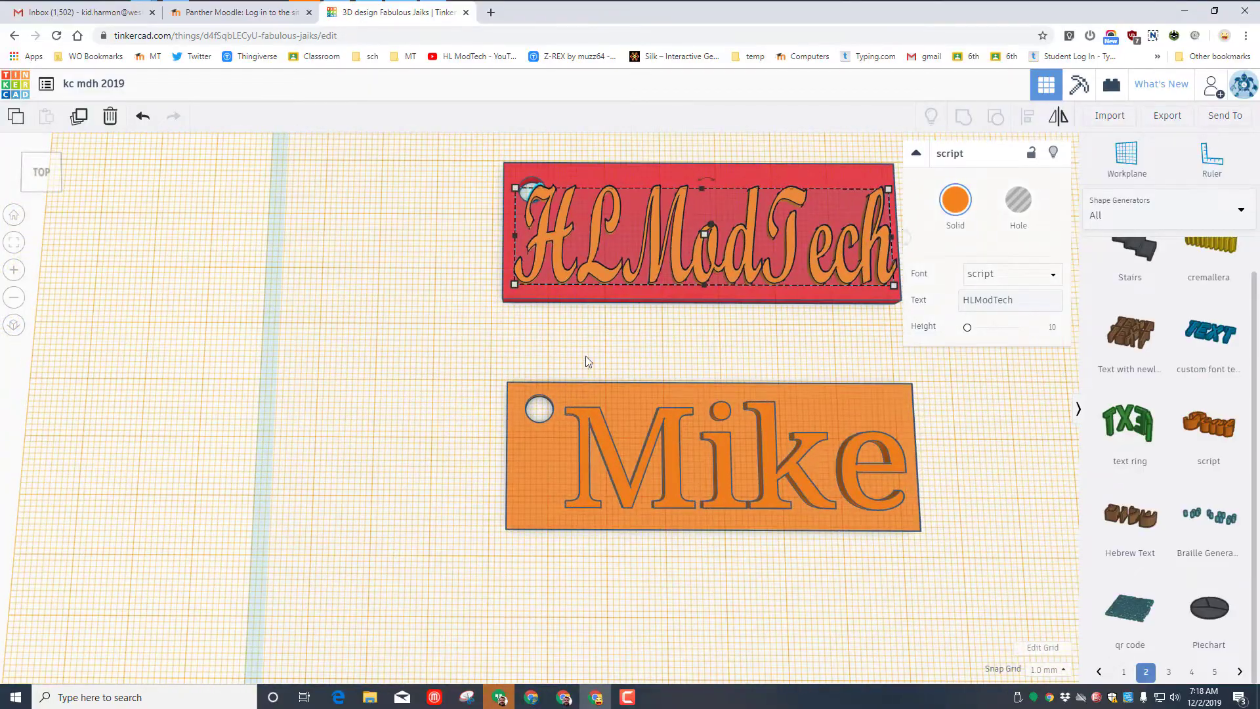
left_click_drag(514, 240, 536, 243)
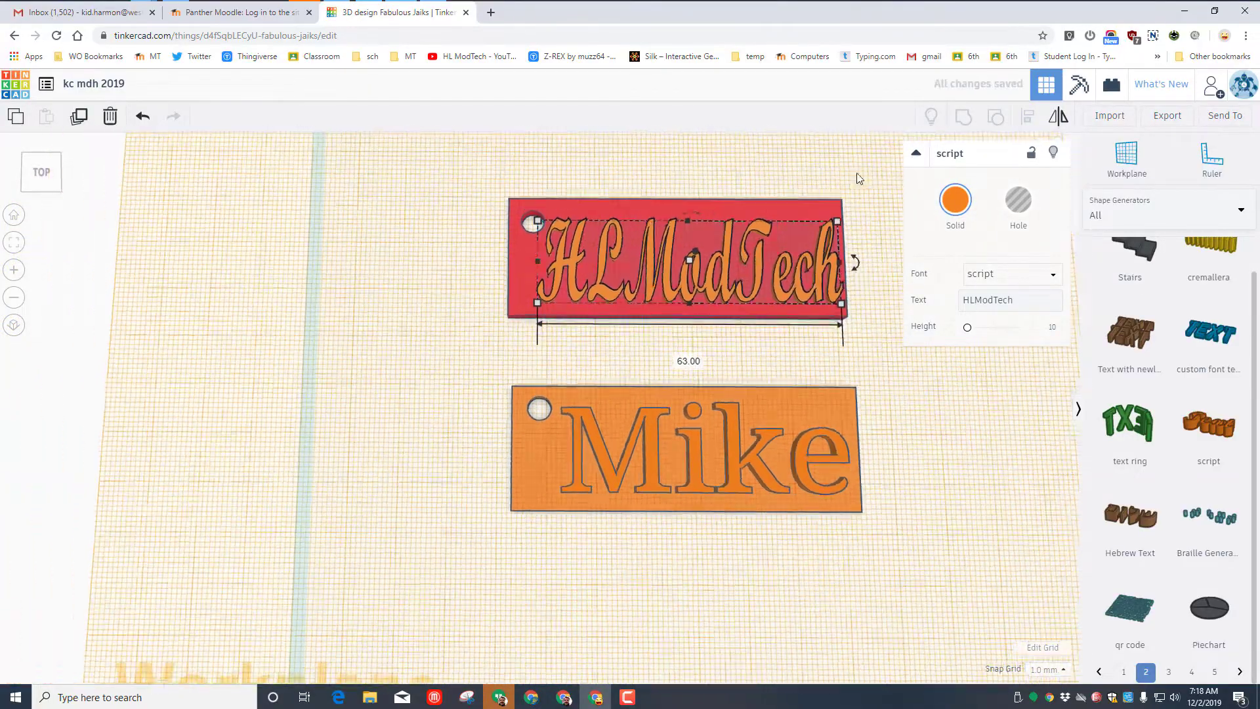
- Turn the HLModTech text into a hole and lower it 1 mm into the red plate
left_click(1018, 200)
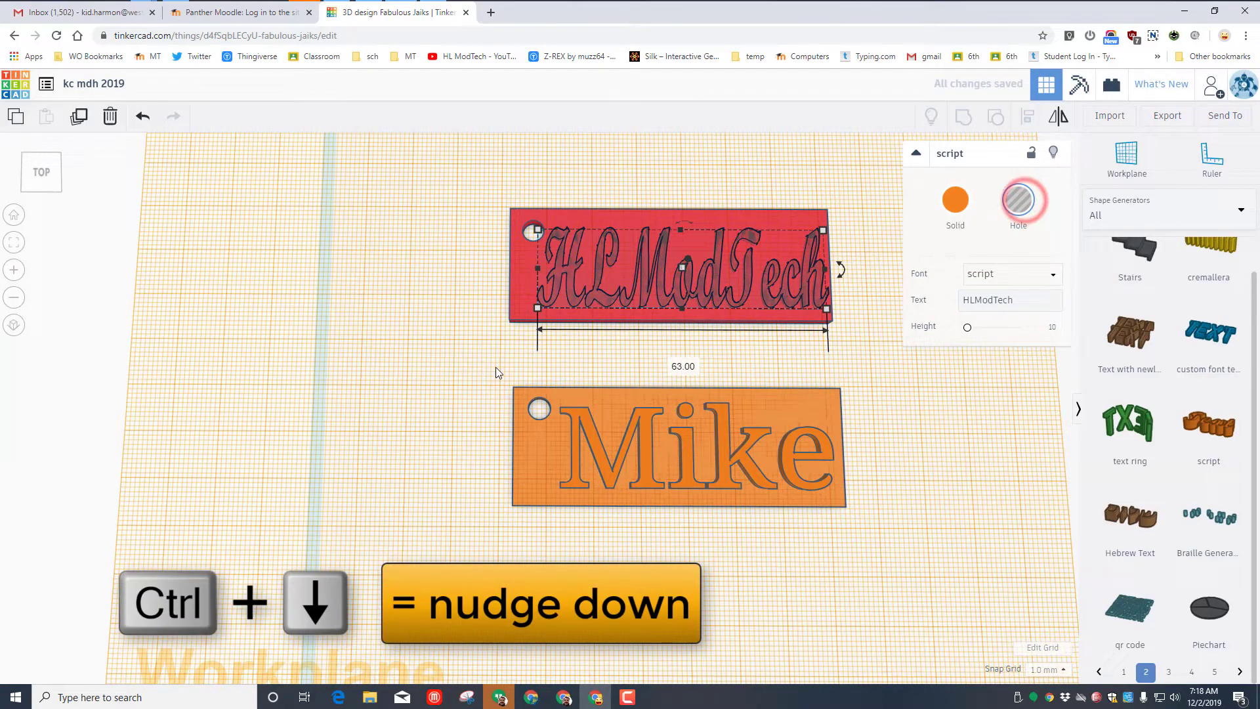
right_click_drag(494, 366, 585, 322)
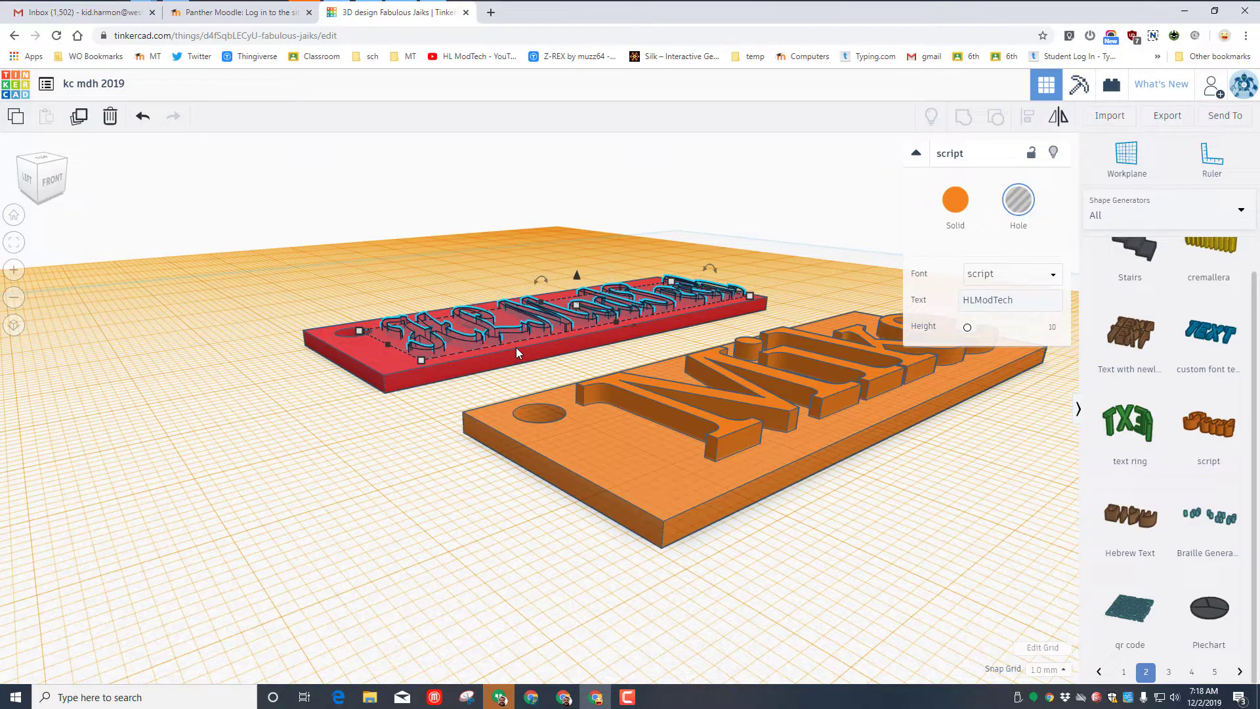
key("ctrl+Down")
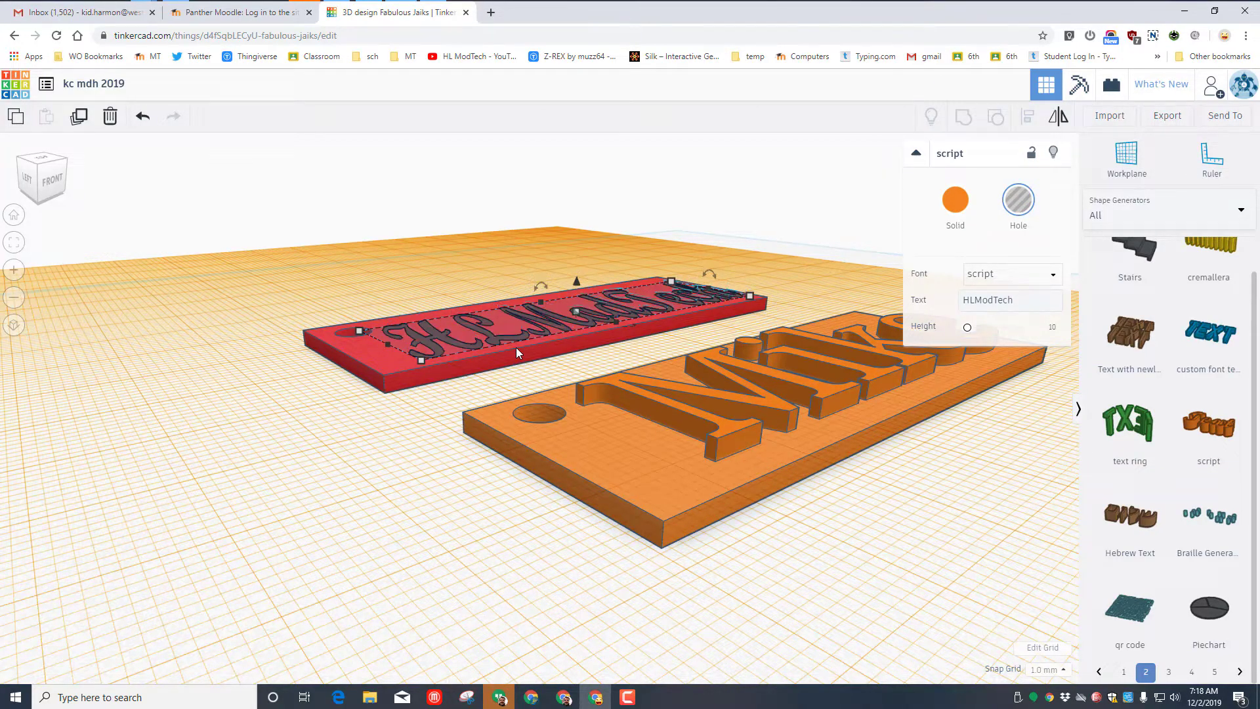
- Group the HLModTech text hole with the red plate to engrave the lettering
scroll(492, 204, "up", 5)
right_click_drag(492, 203, 755, 254)
scroll(836, 233, "down", 2)
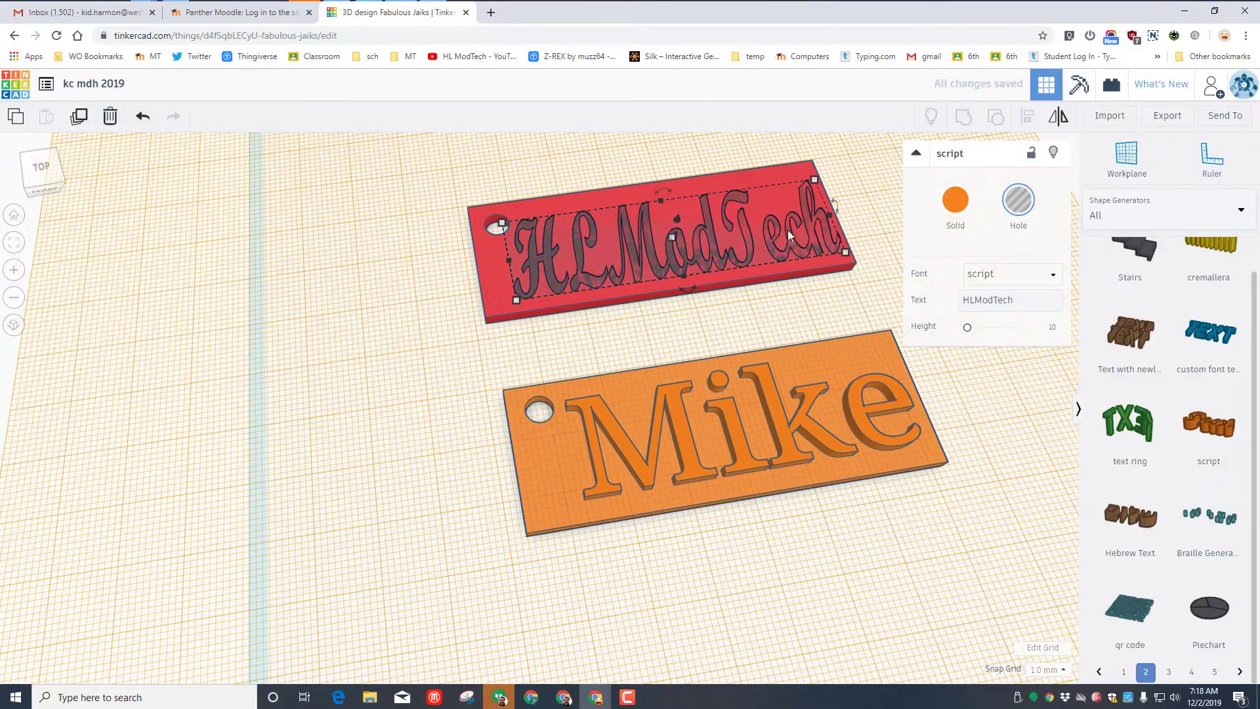
left_click(609, 282, "shift")
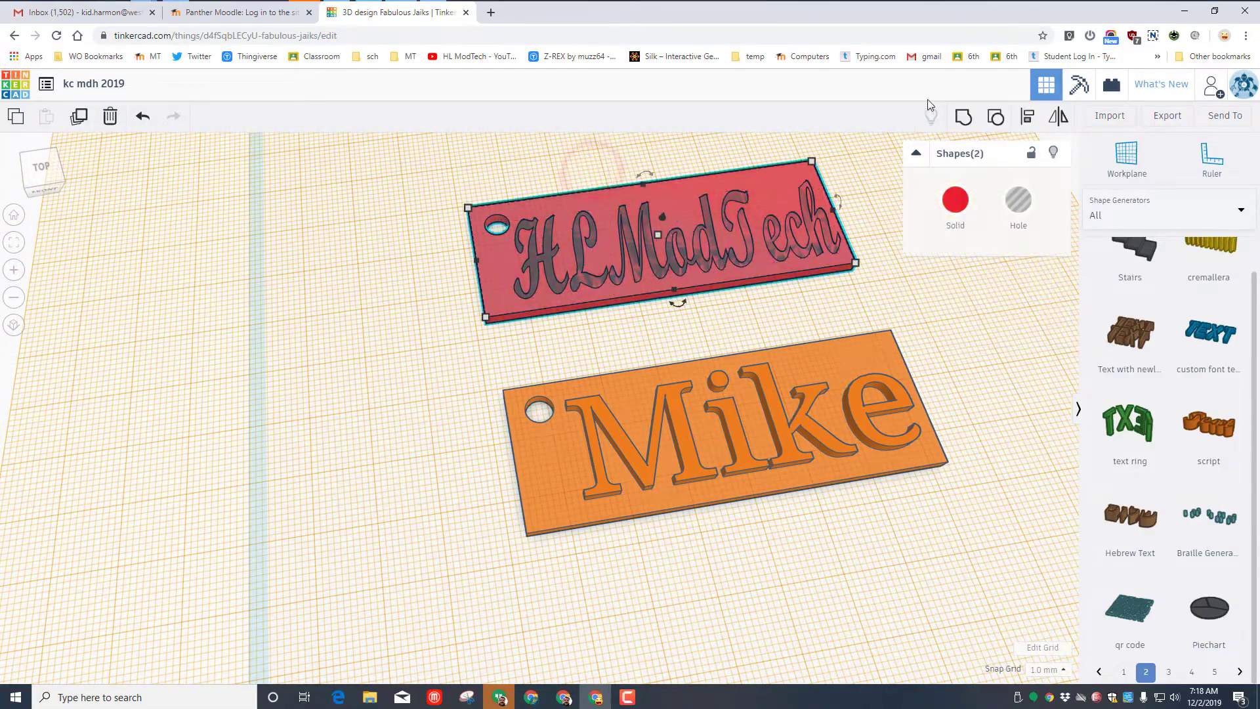
left_click(964, 116)
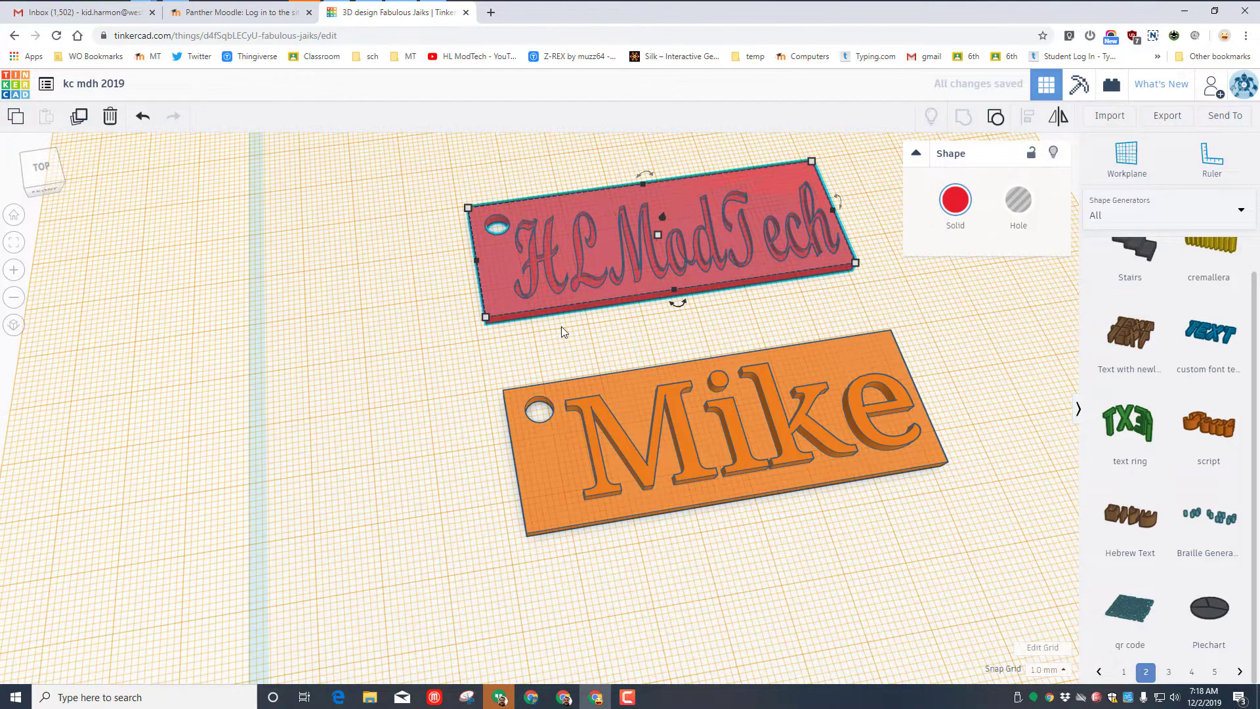
- Return the workplane from the keychain surface to the base grid beside the two finished keychains
right_click_drag(618, 319, 586, 322)
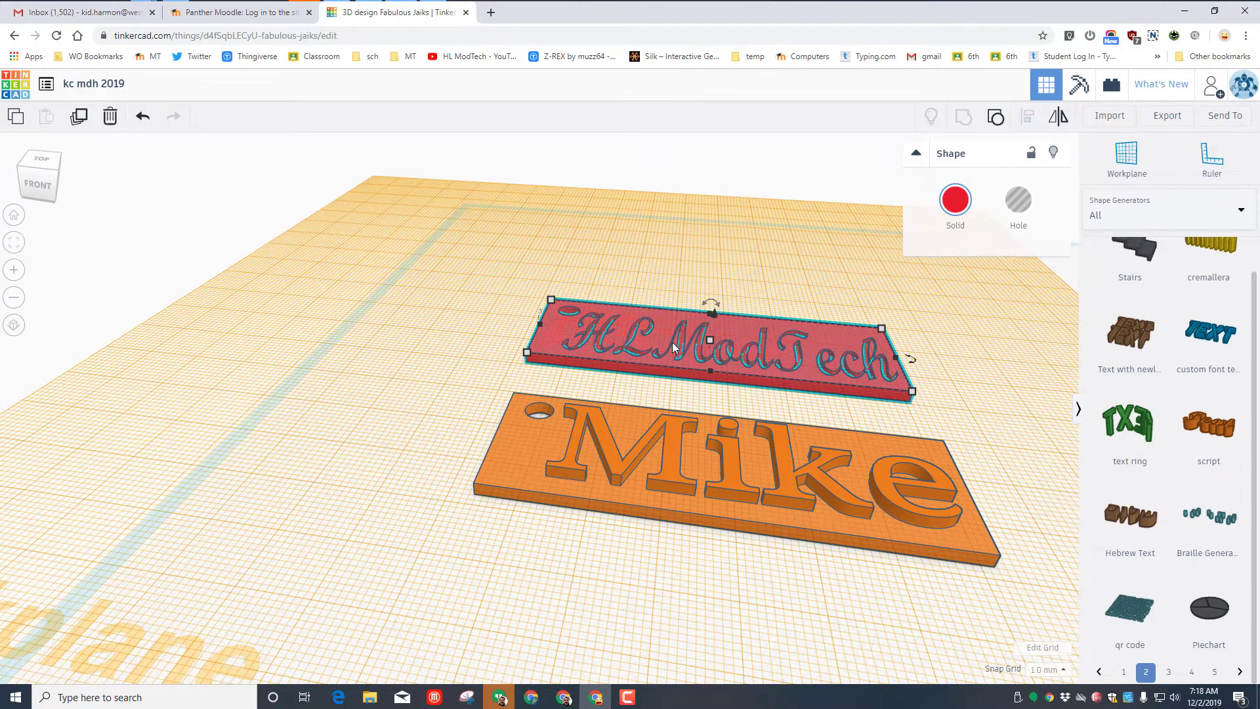
right_click_drag(675, 346, 372, 171)
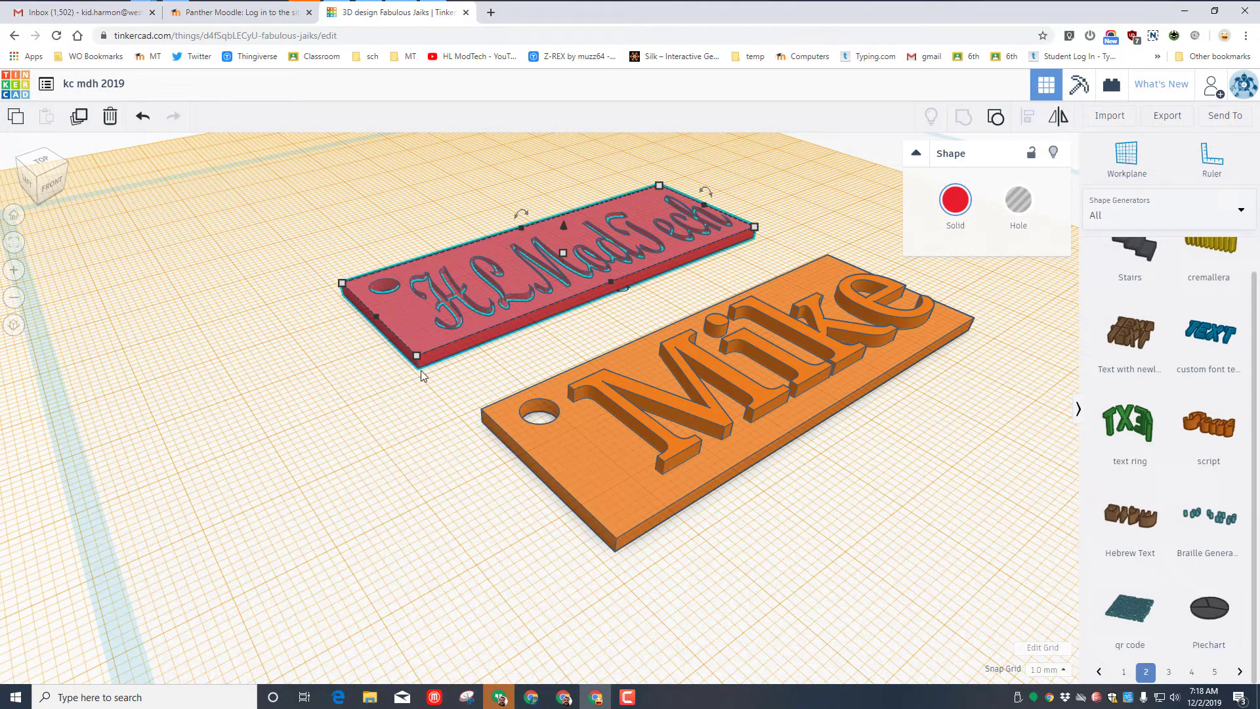
left_click(1125, 157)
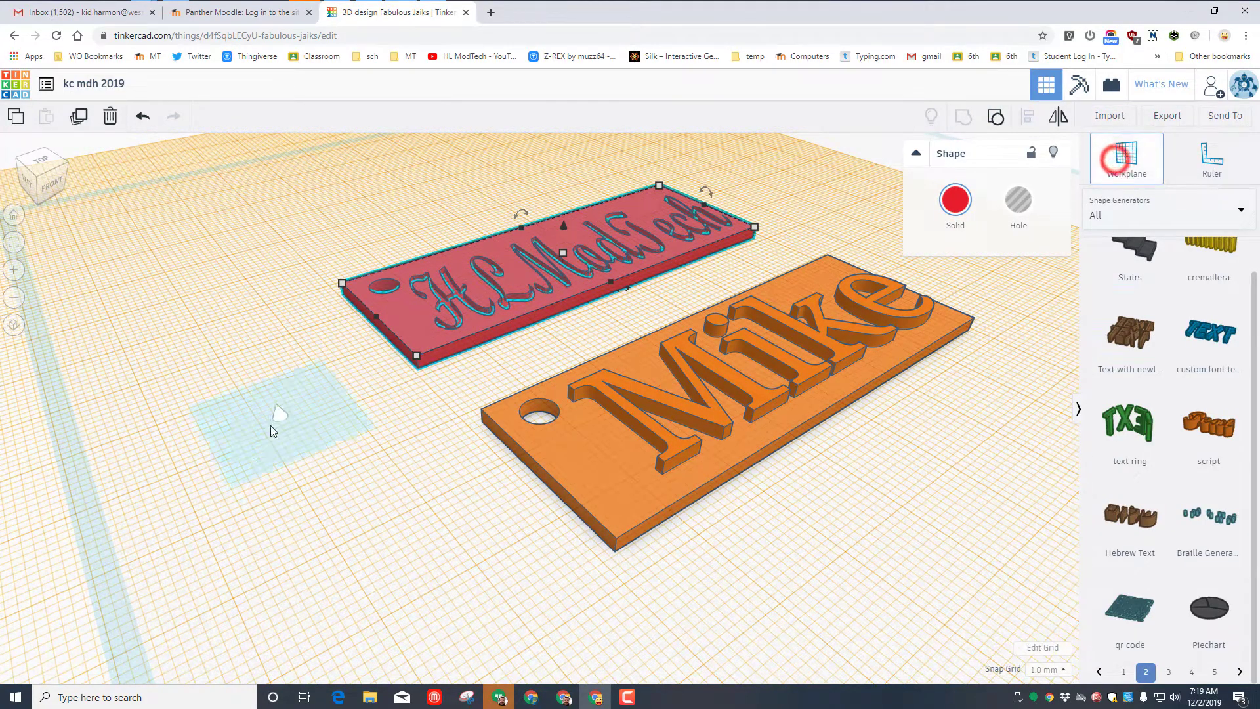
left_click(241, 460)
scroll(340, 517, "down", 5)
right_click_drag(676, 484, 424, 493)
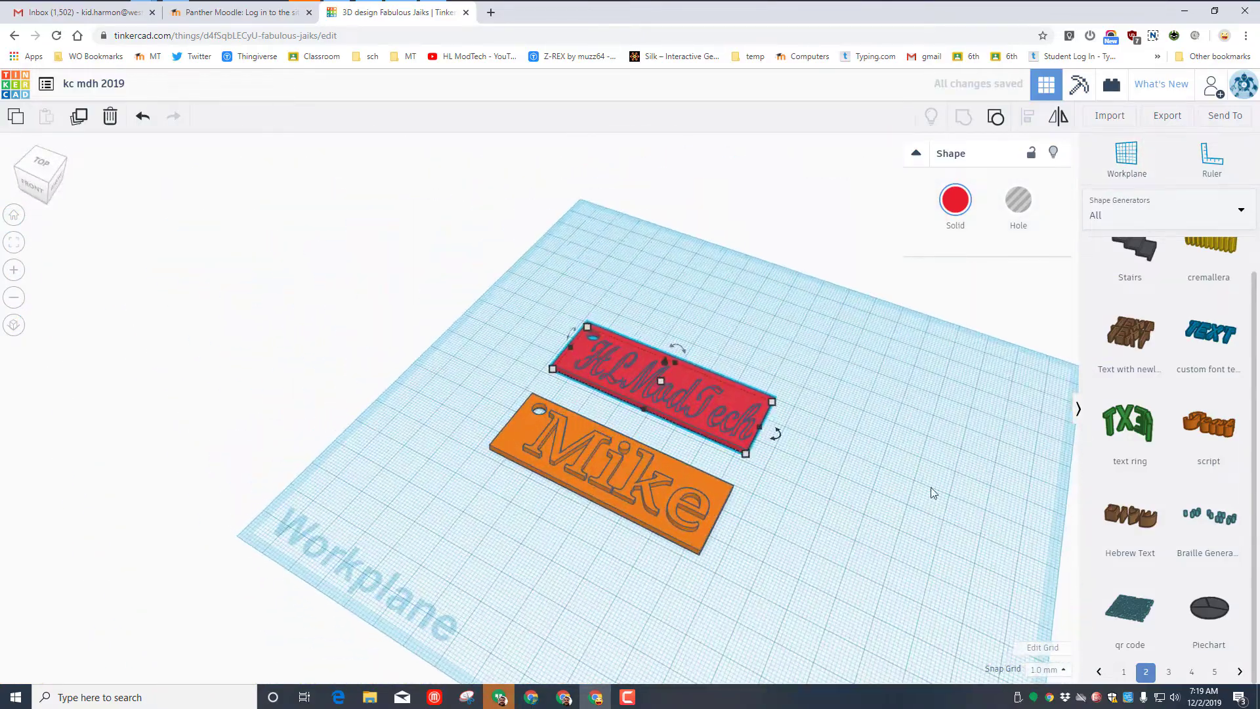
- Switch the shape library to Basic Shapes and place a Heart in front of the orange Mike plate
left_click(1126, 210)
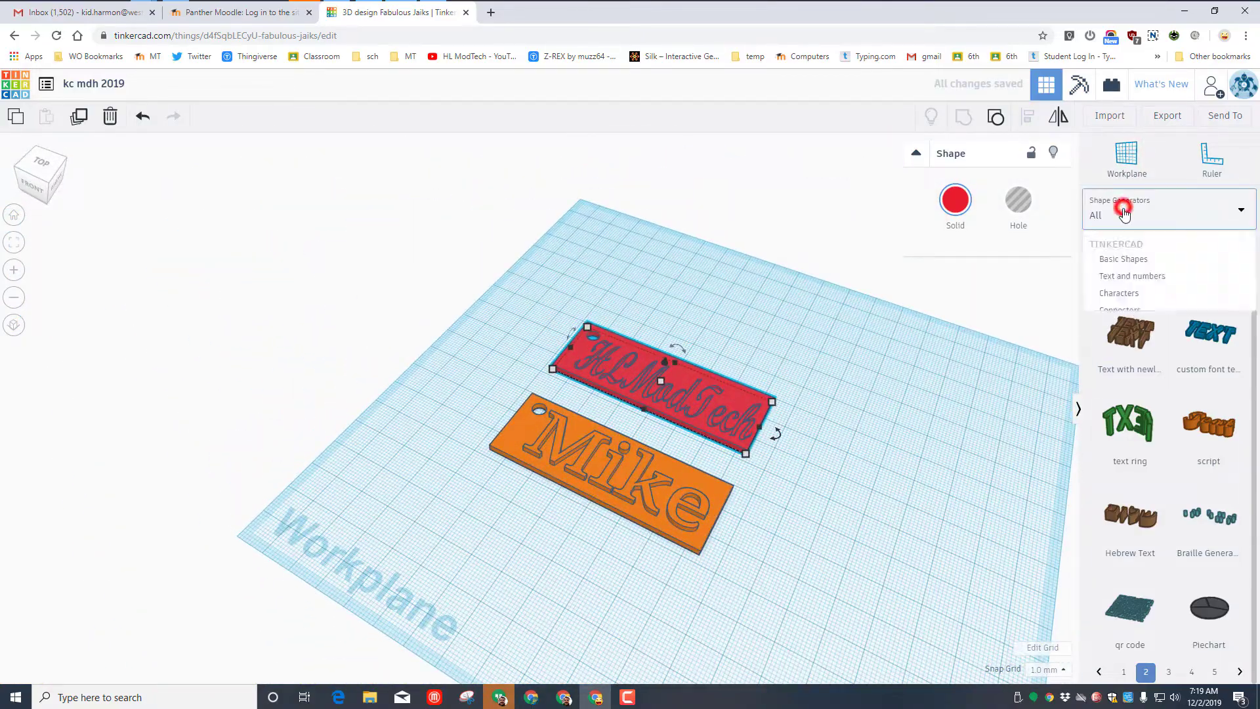
left_click(1125, 262)
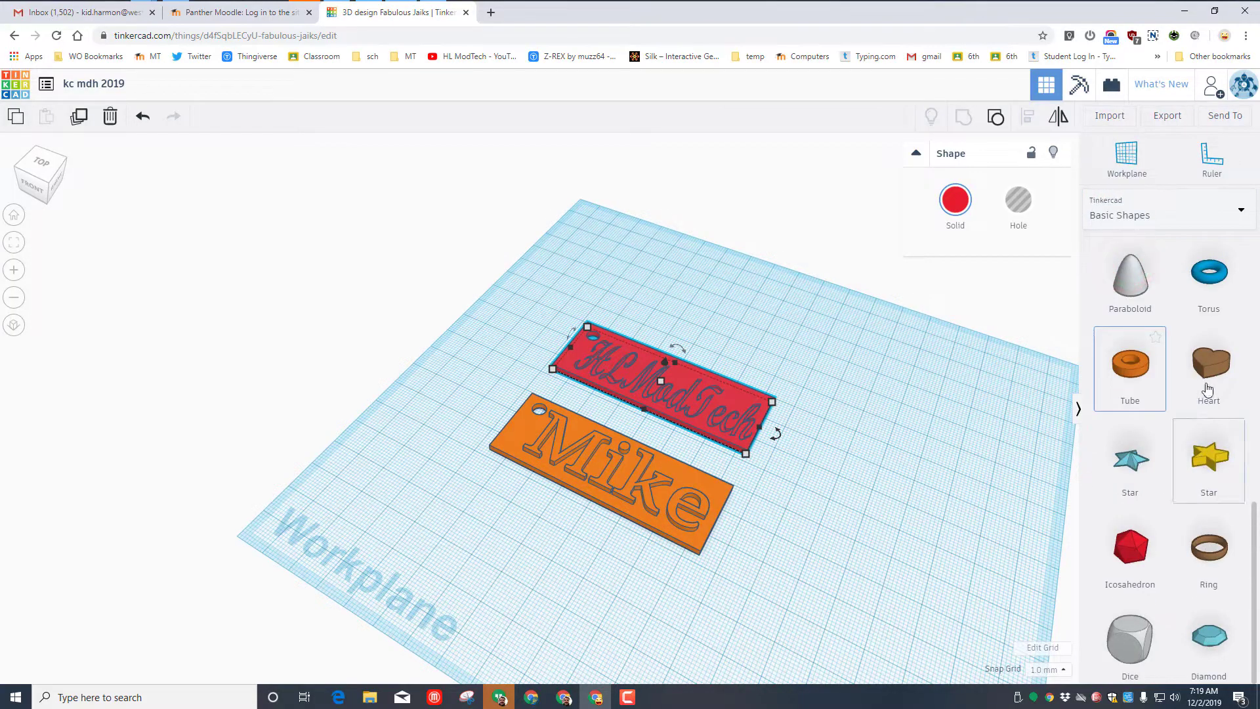
scroll(1174, 383, "up", 4)
scroll(1208, 426, "down", 3)
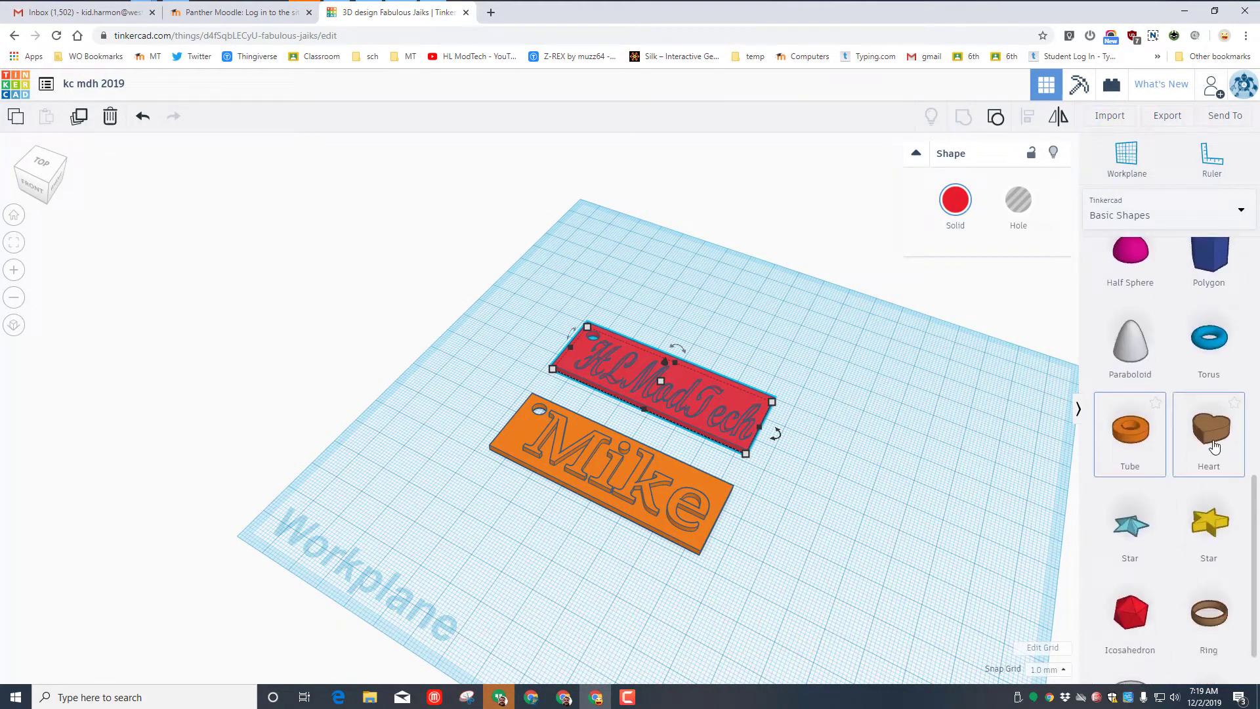
left_click_drag(1213, 444, 533, 544)
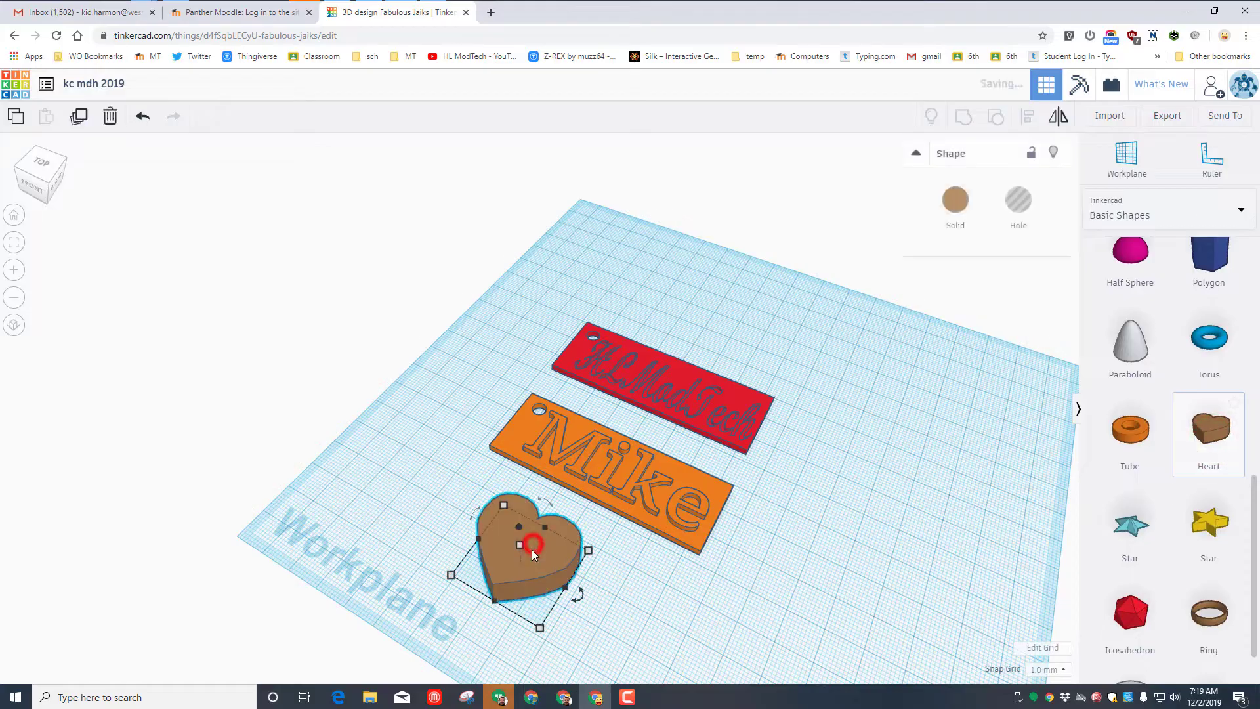
- Set the heart's height to 2 mm
right_click_drag(556, 499, 557, 557)
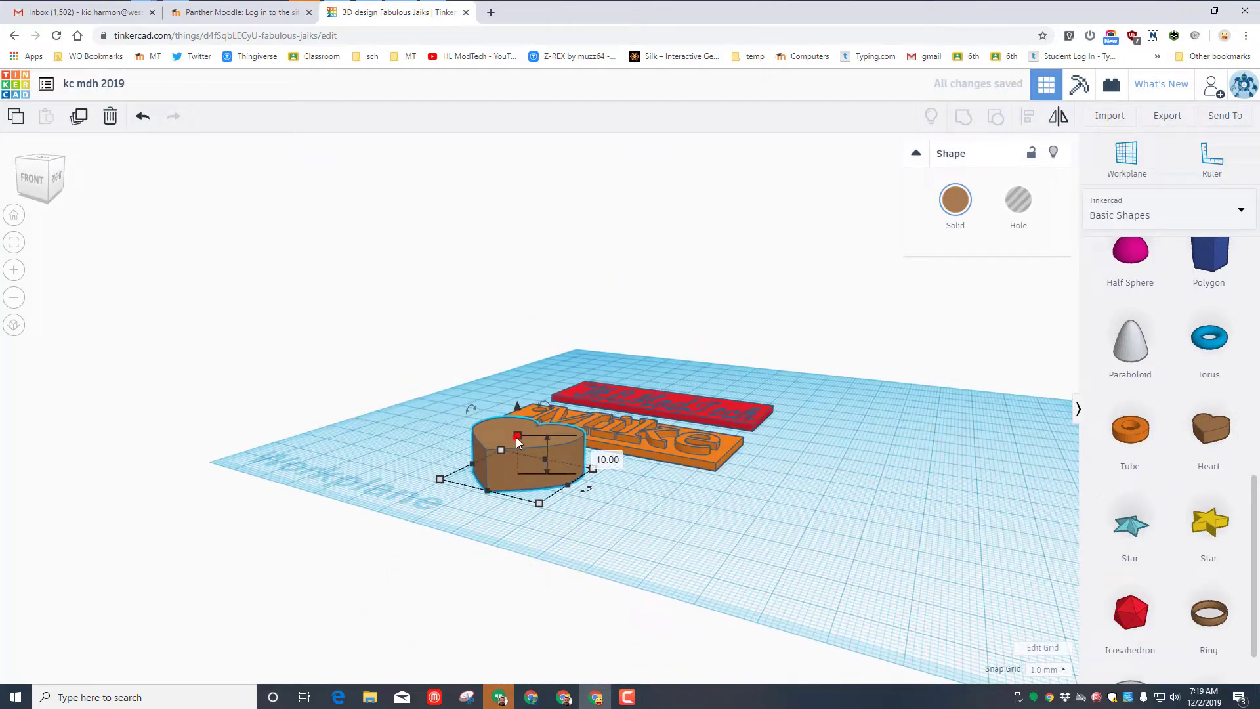
left_click(598, 455)
type("2")
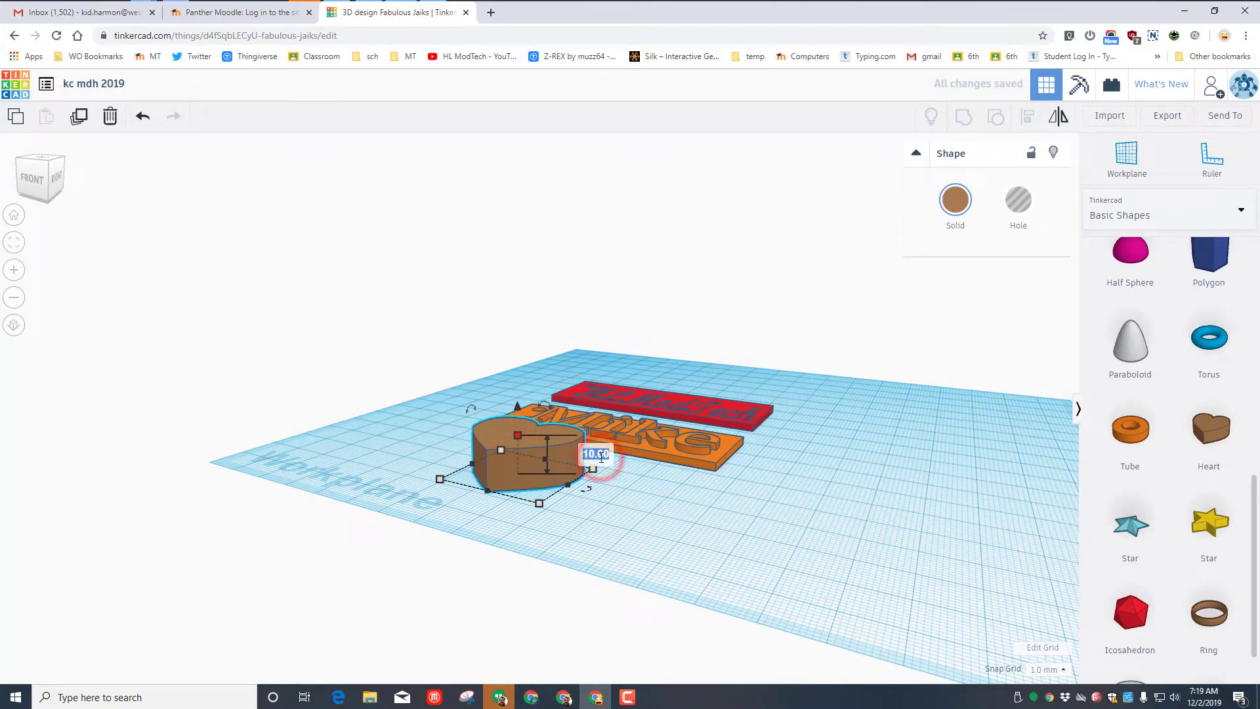
key("Return")
- Scale the heart up proportionally to about 35 mm from lobes to tip and restore its thickness to 2 mm
right_click_drag(599, 459, 446, 545)
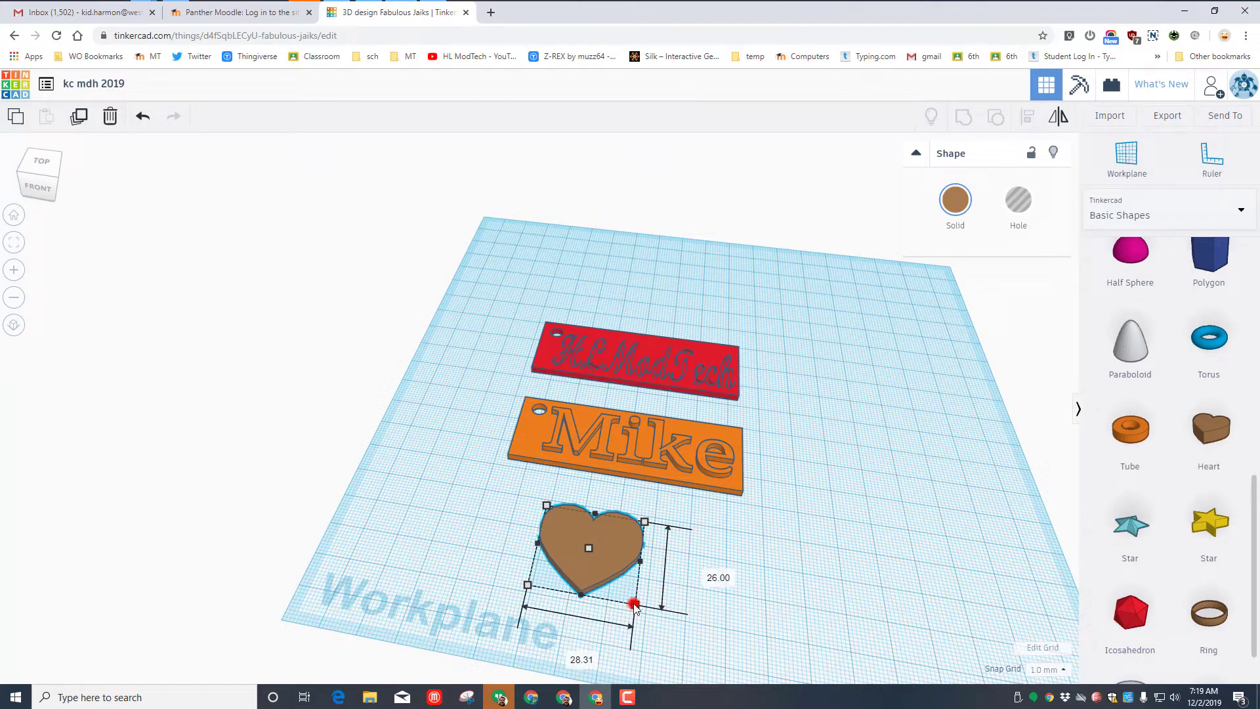
left_click_drag(634, 603, 670, 645)
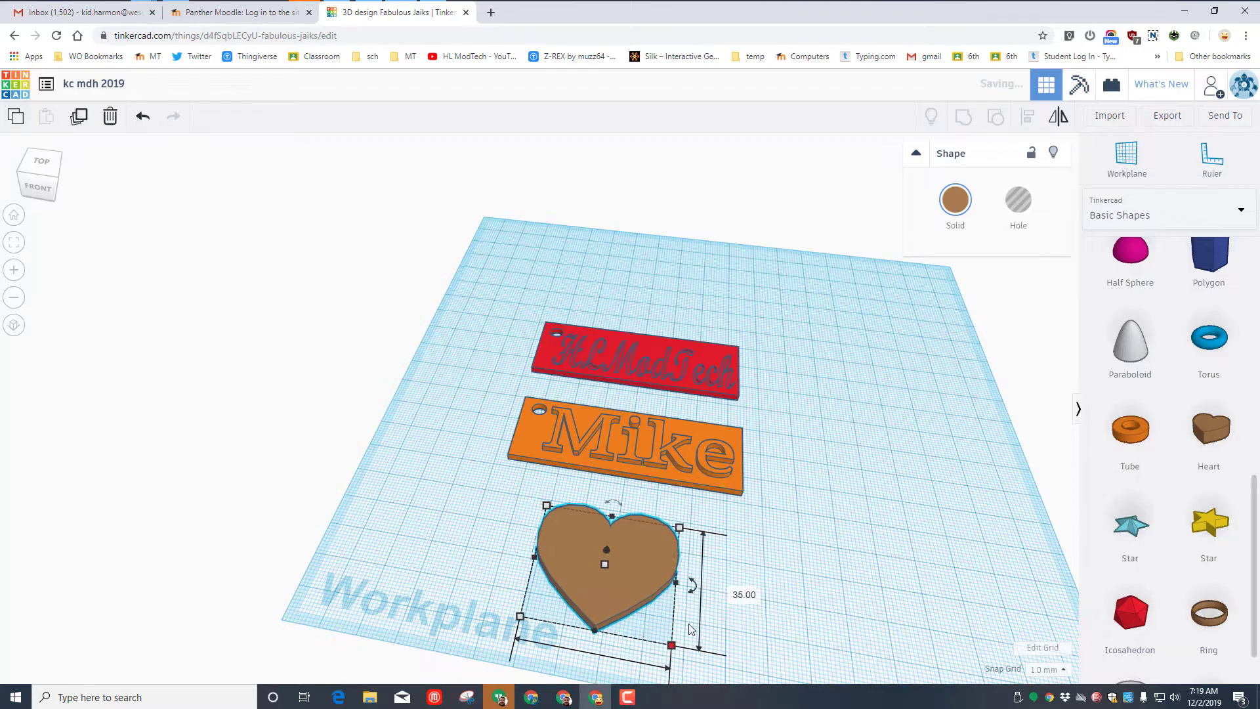
scroll(686, 621, "down", 2)
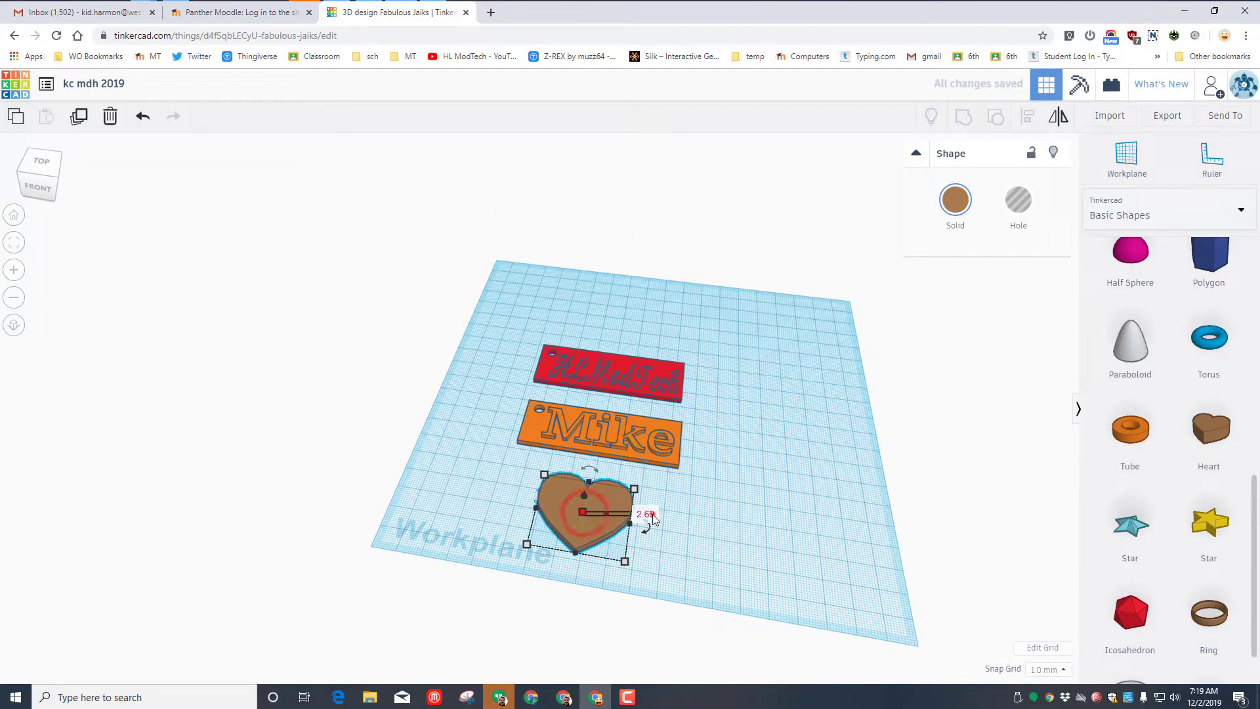
left_click(649, 514)
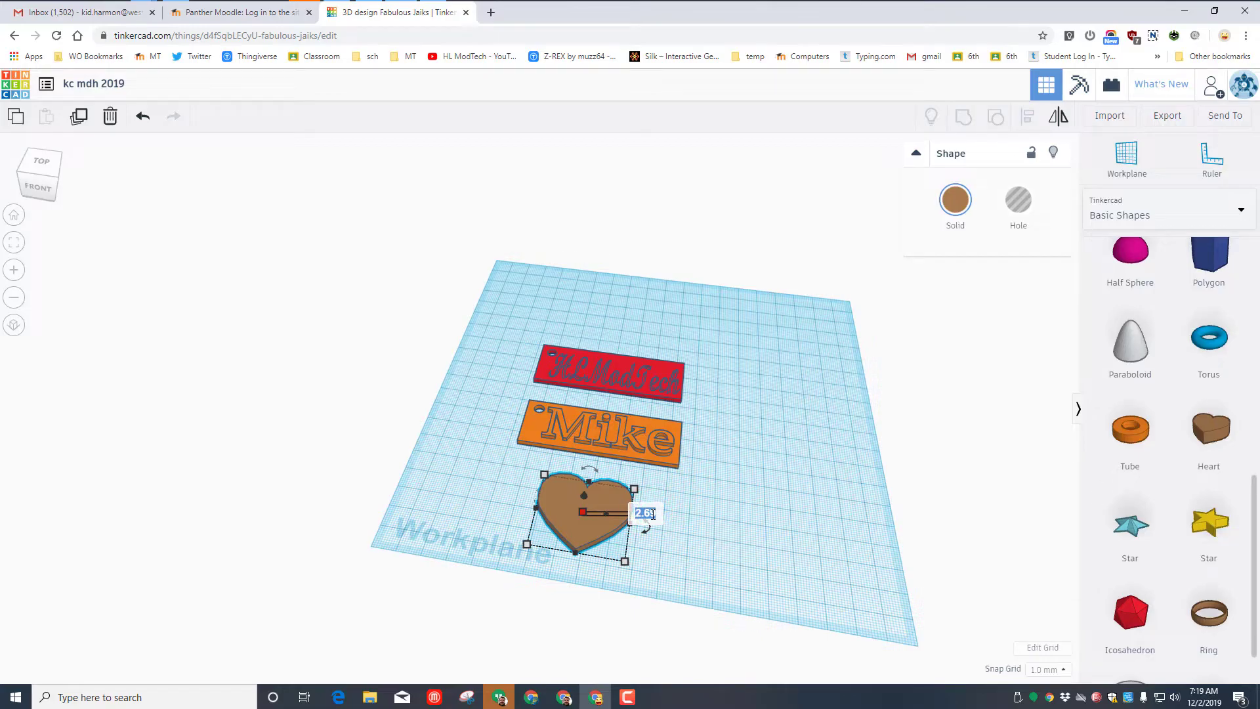
type("2")
key("Return")
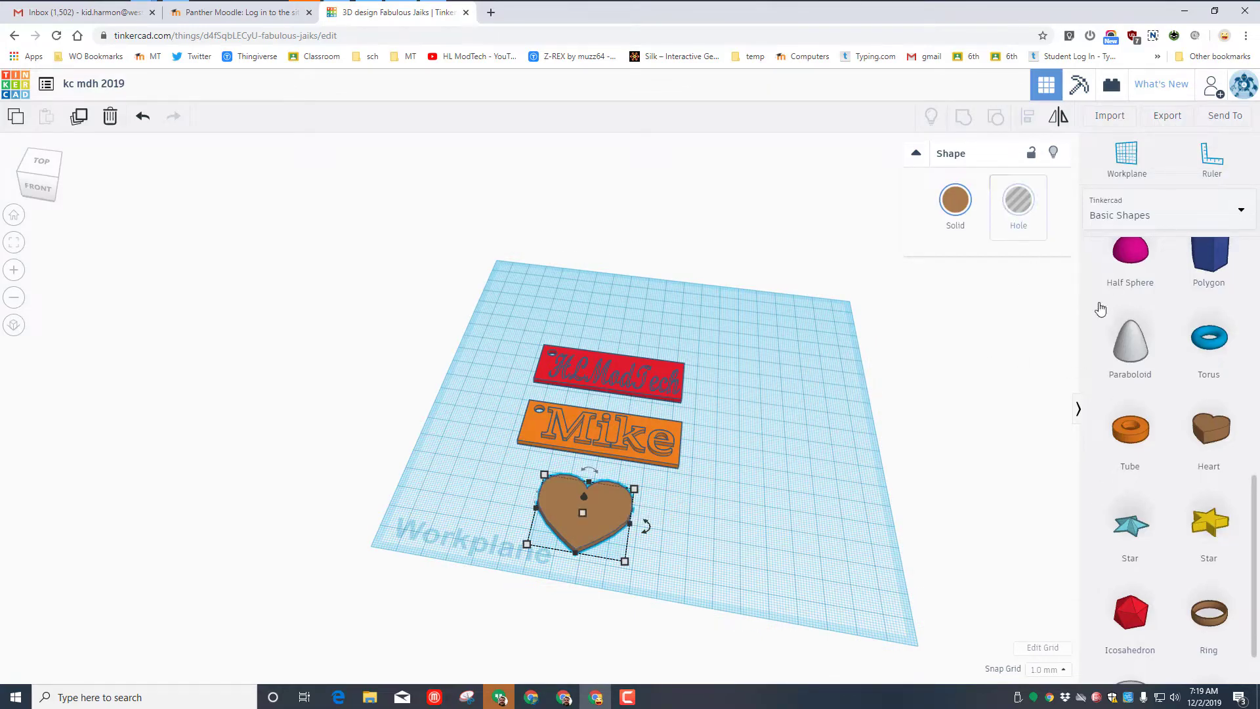
- Place a cylinder hole beside the heart and scale it down to 5 mm in diameter
scroll(1188, 326, "up", 9)
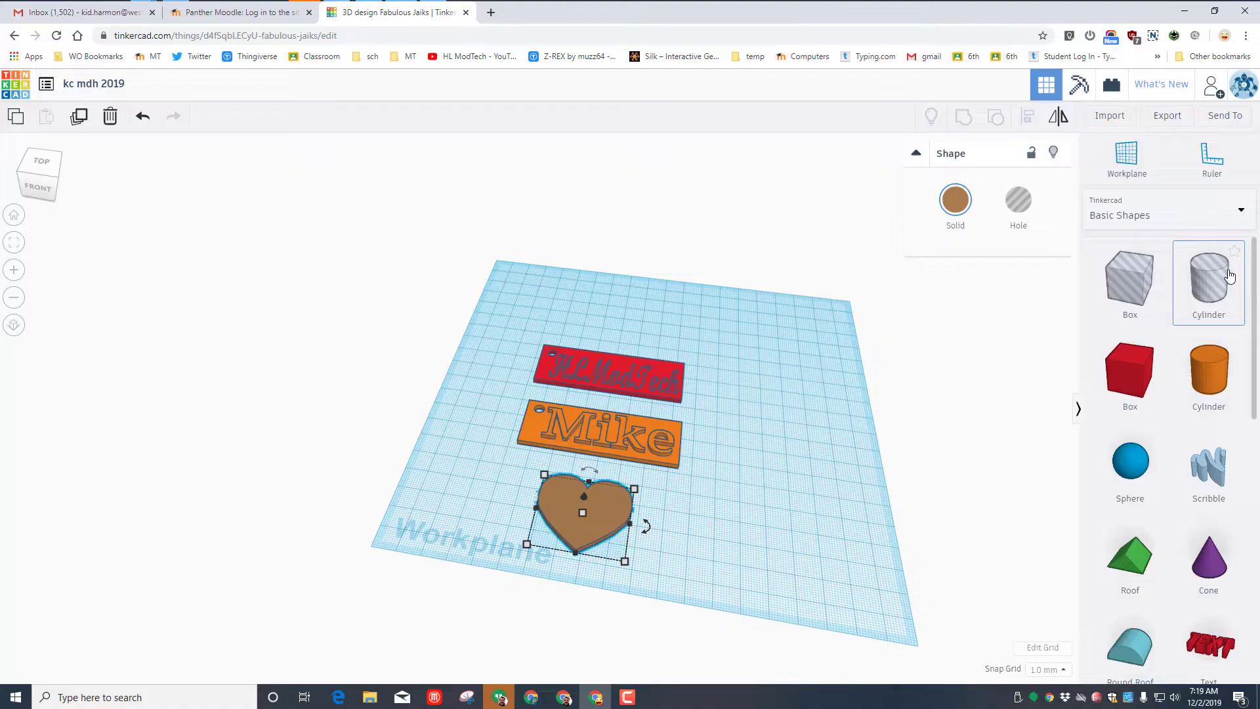
left_click_drag(1221, 278, 689, 499)
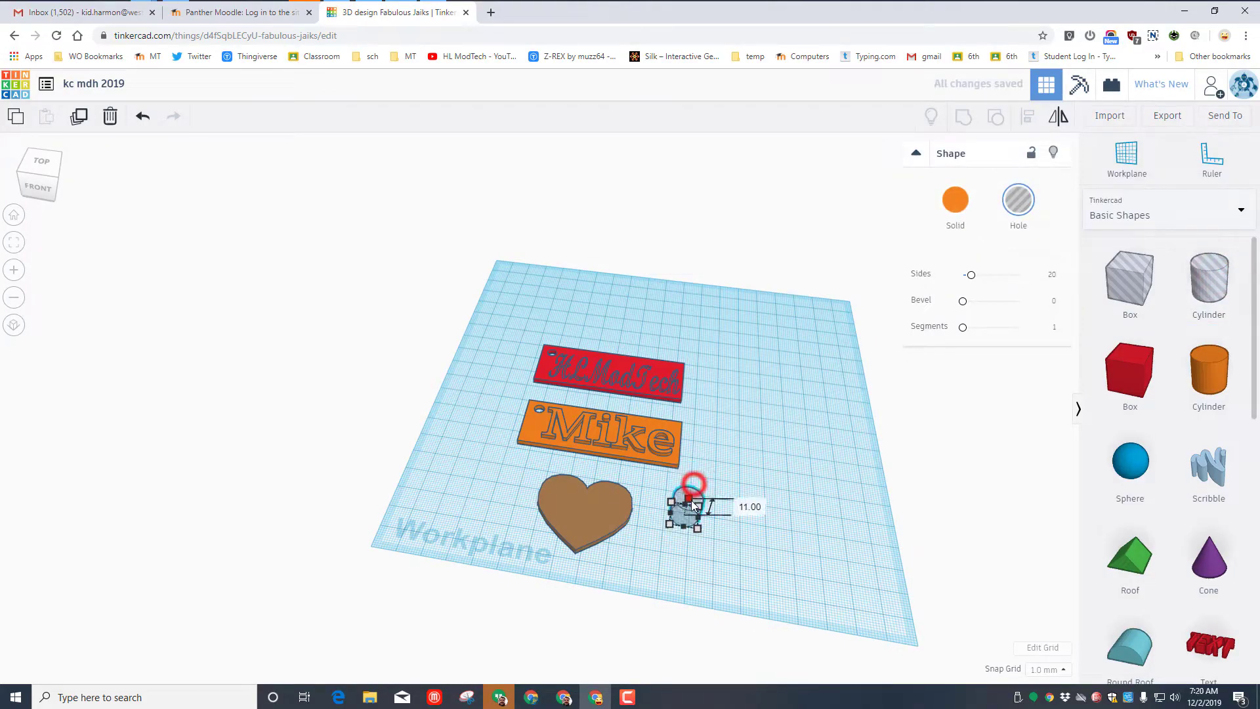
left_click(748, 507)
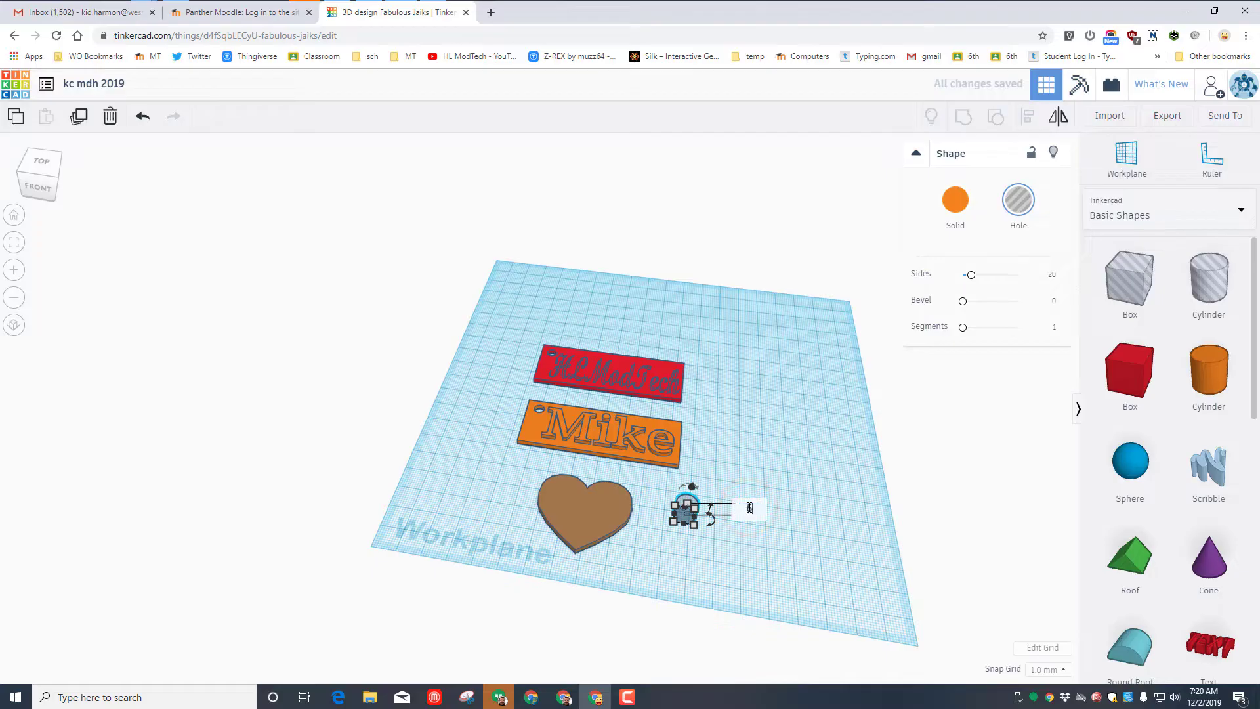
type("5")
key("Return")
- Move the 5 mm cylinder hole sideways onto the heart's right lobe
key("Left")
key("Left")
key("Left")
key("Left")
key("Left")
key("Left")
key("Left")
key("Left")
key("Left")
key("Left")
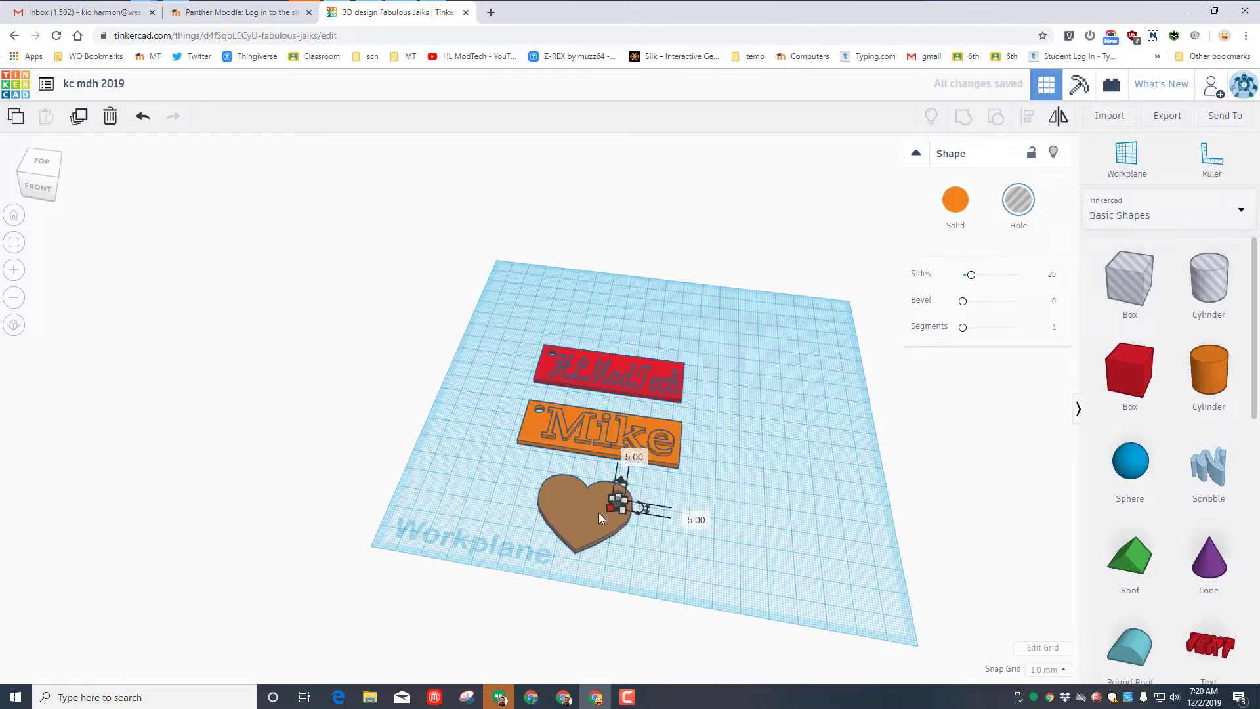
- Move the hole near the top of the heart's right lobe, viewed from above, and group it with the heart to cut the keyring opening
left_click(568, 528)
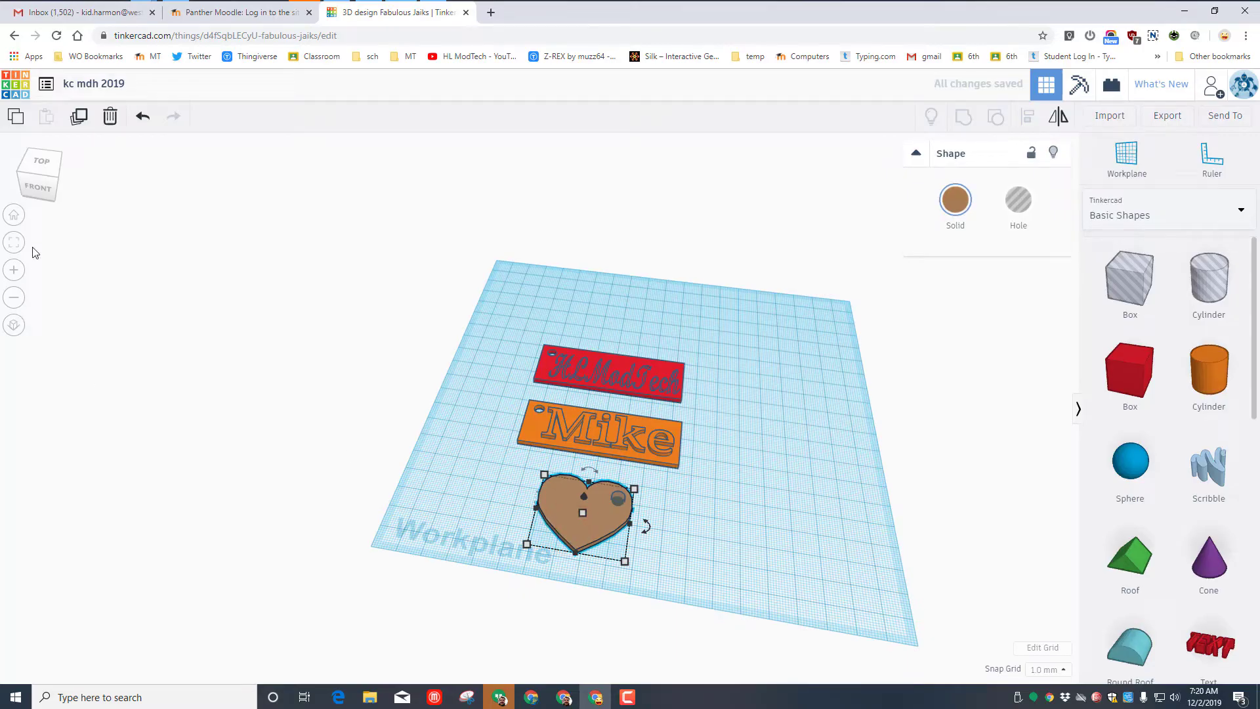
left_click(14, 242)
left_click(37, 166)
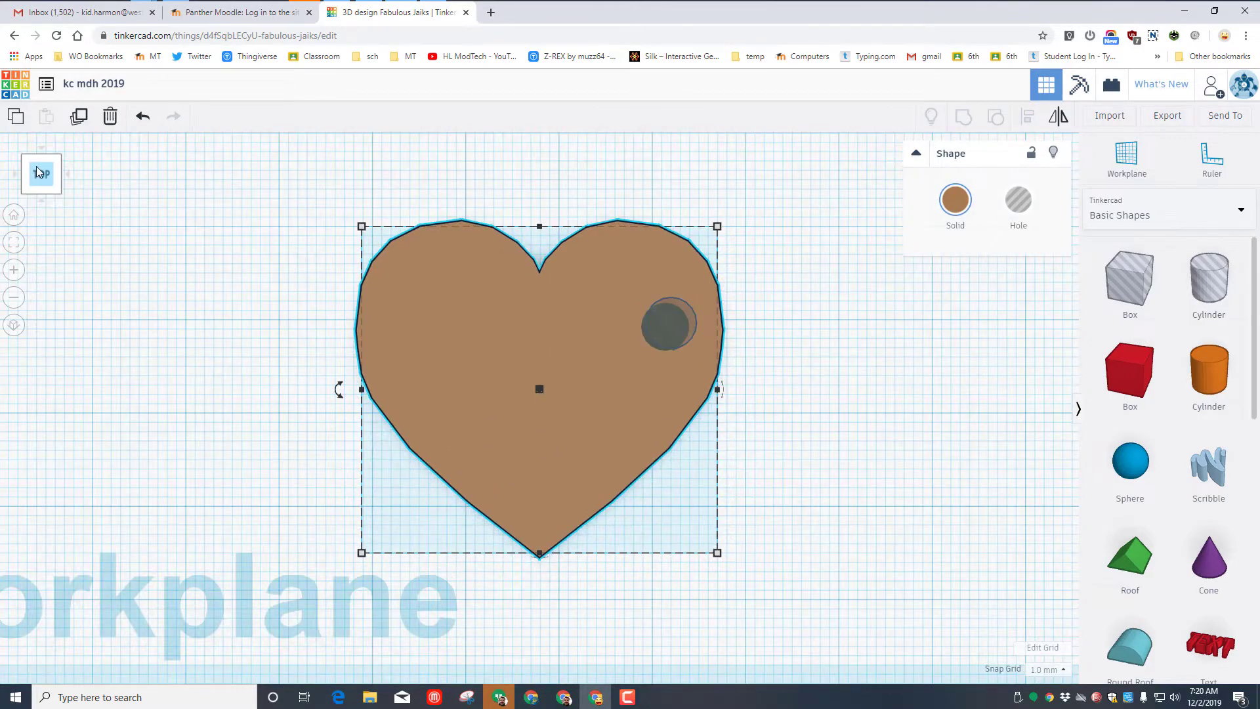
left_click(679, 324)
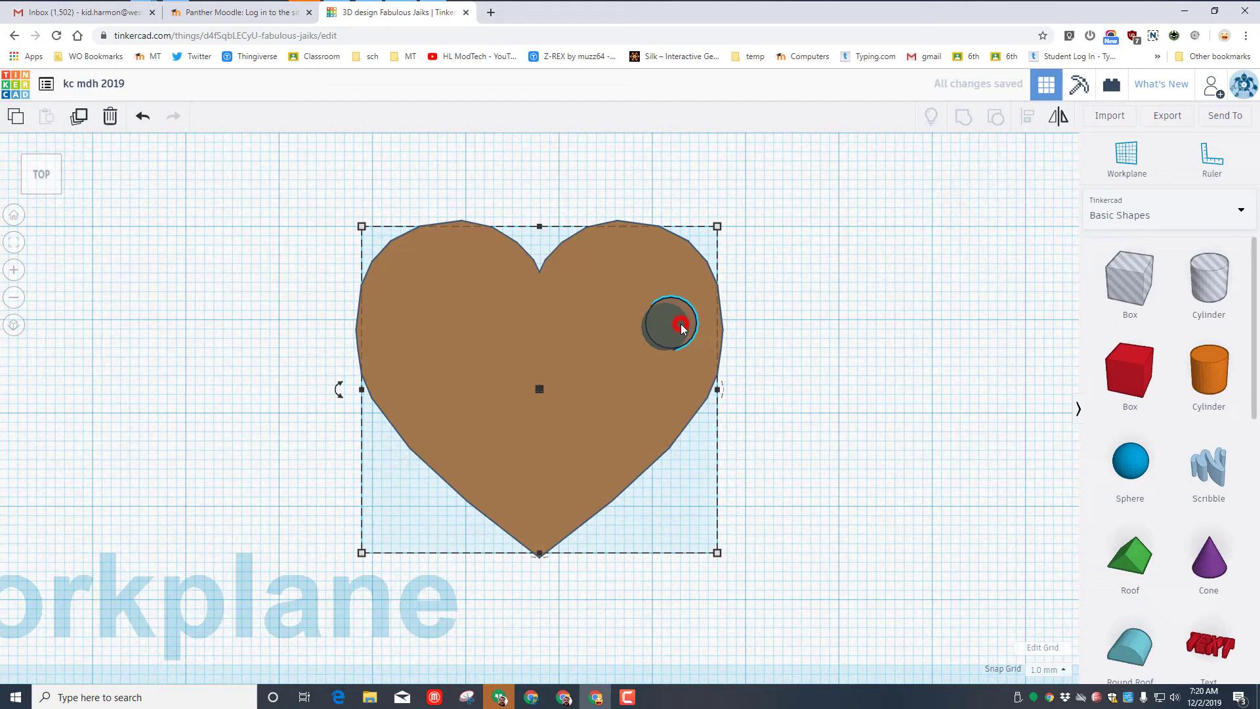
key("Up")
key("Up")
key("Up")
key("Up")
key("Up")
key("Up")
key("Up")
key("Up")
key("Left")
key("Left")
key("Left")
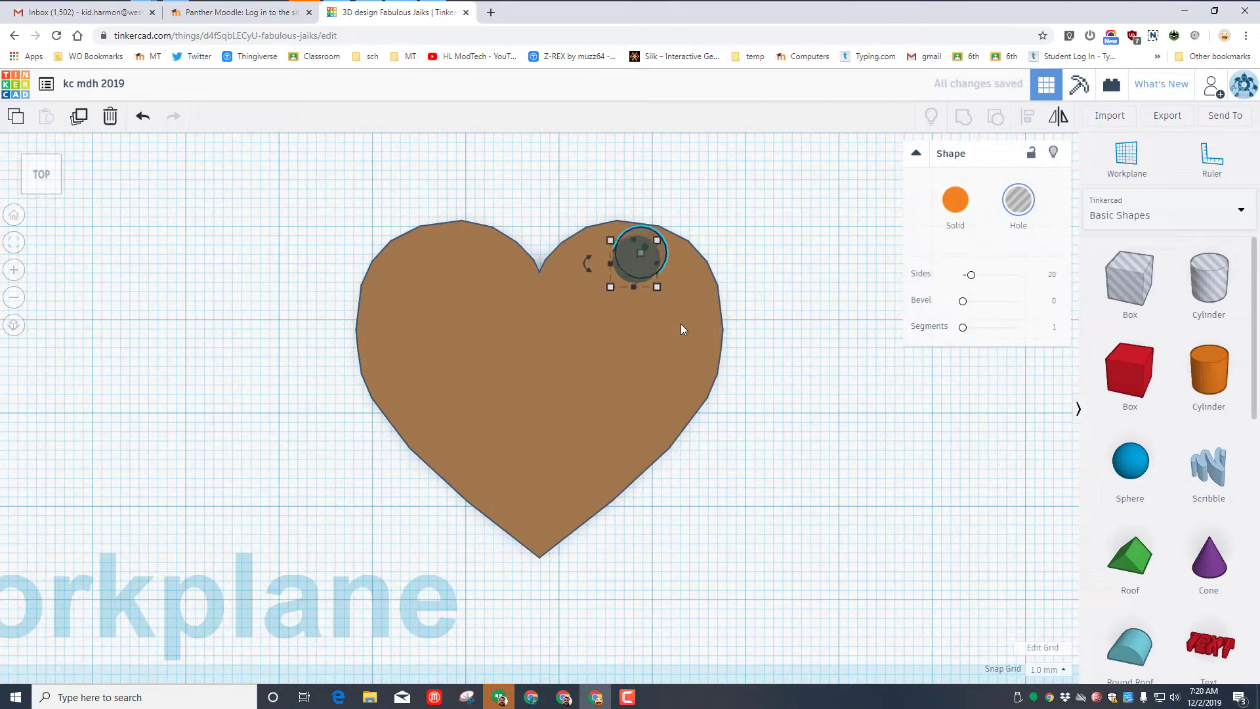
key("Right")
left_click_drag(689, 205, 581, 270)
left_click(962, 117)
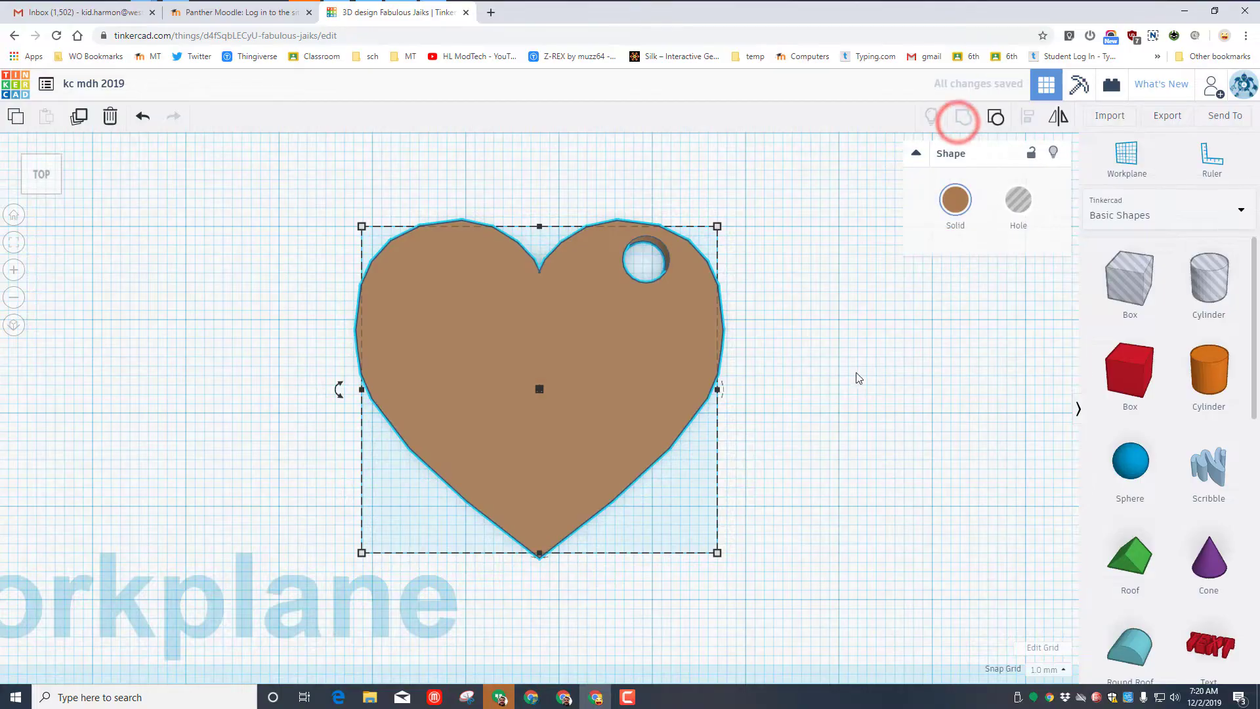
- Set the workplane on the heart's top face and place a Text shape on it
left_click(1126, 156)
left_click(484, 379)
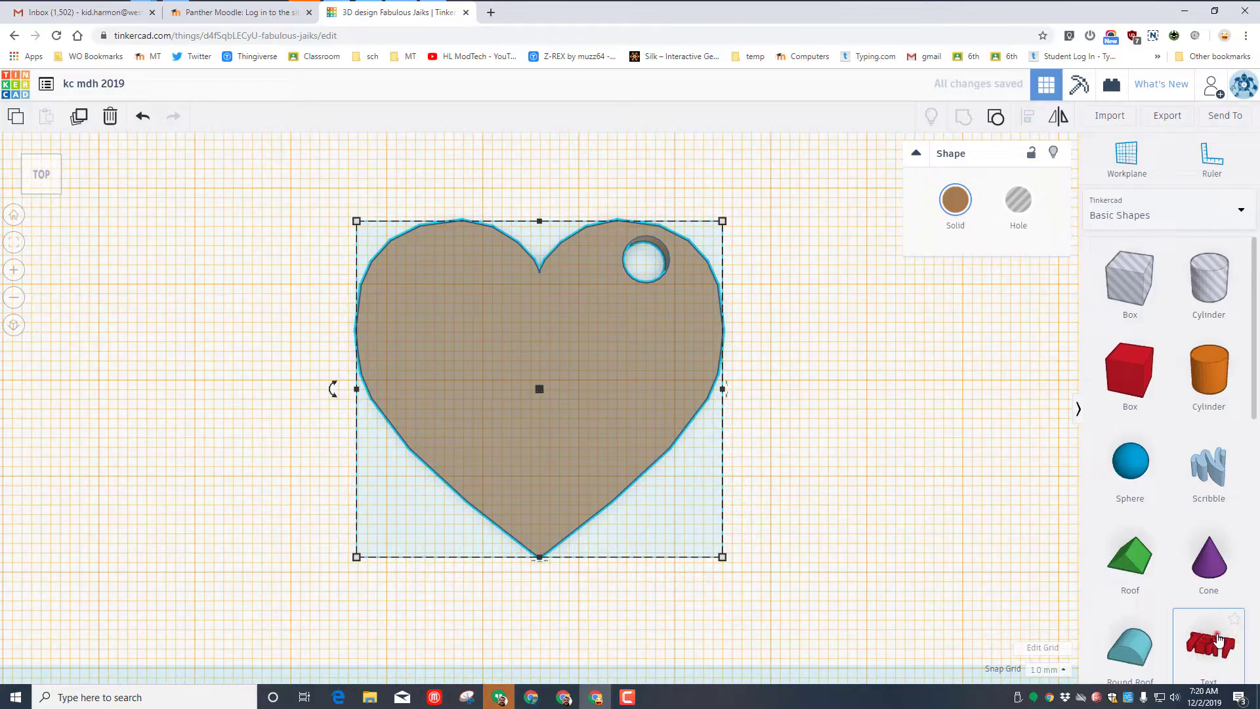
left_click_drag(1218, 639, 416, 392)
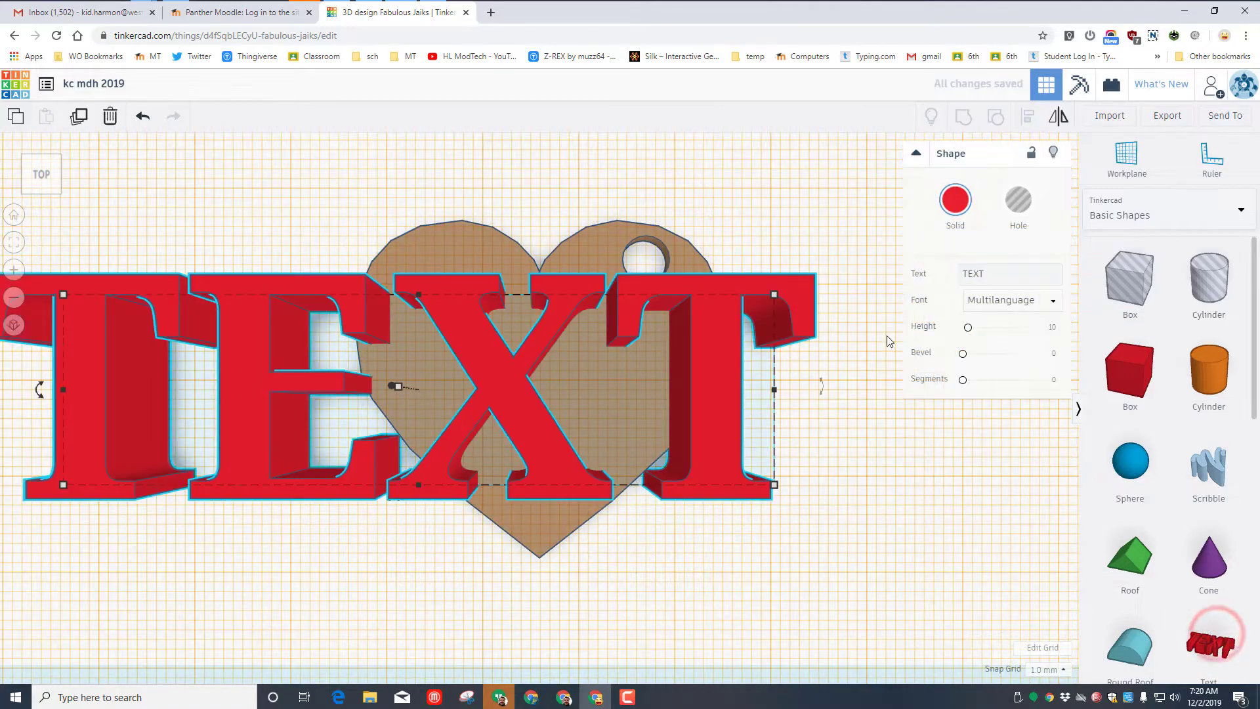
- Change the wording of the text on the heart to MT
left_click(1011, 275)
double_click(1011, 275)
type("T")
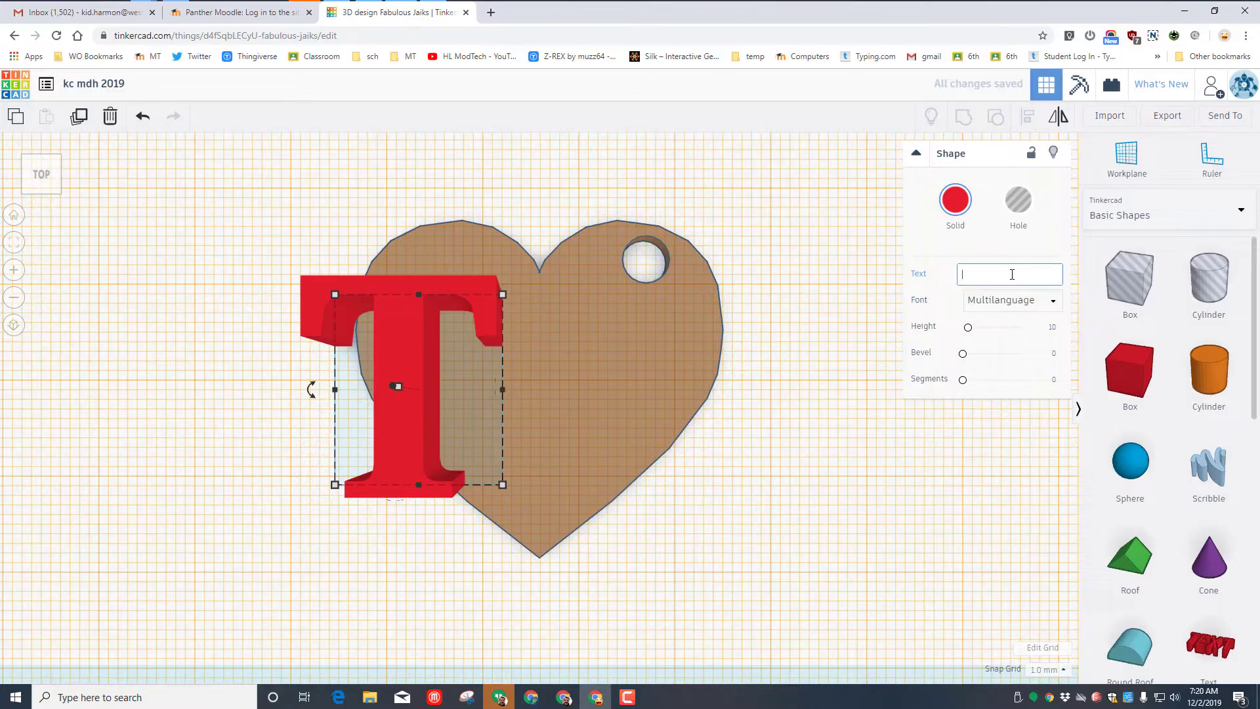
type("m")
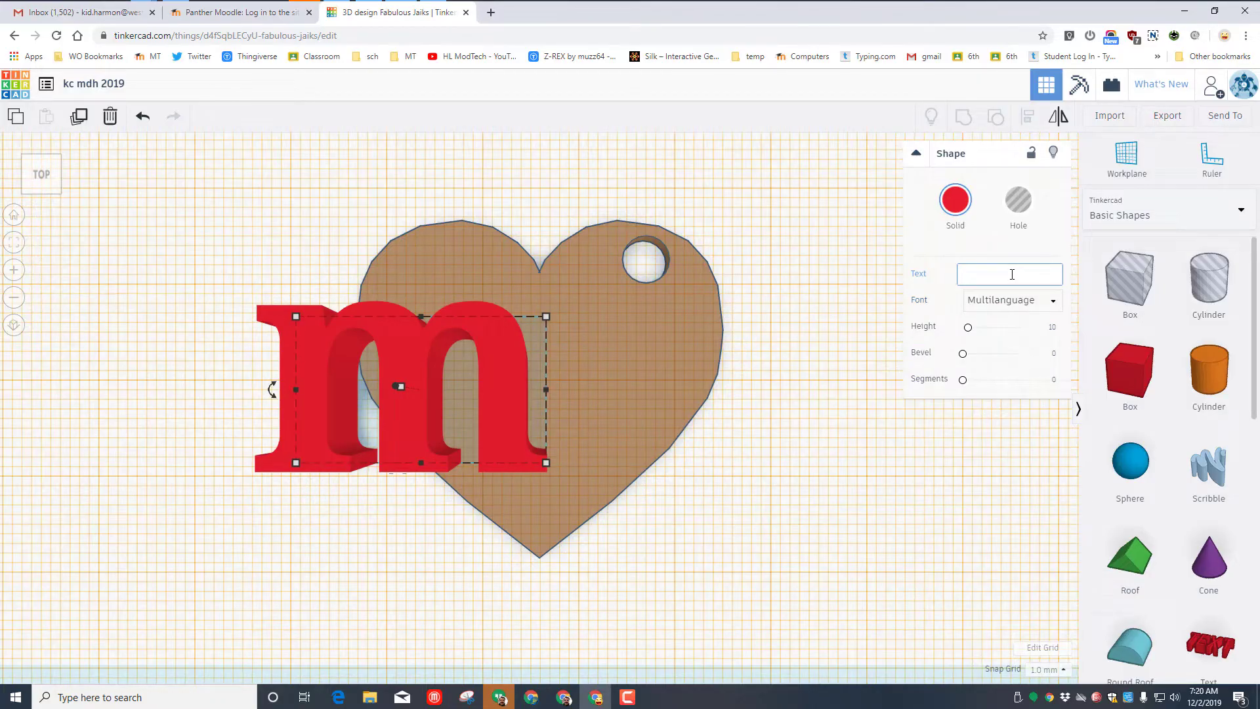
type("MT")
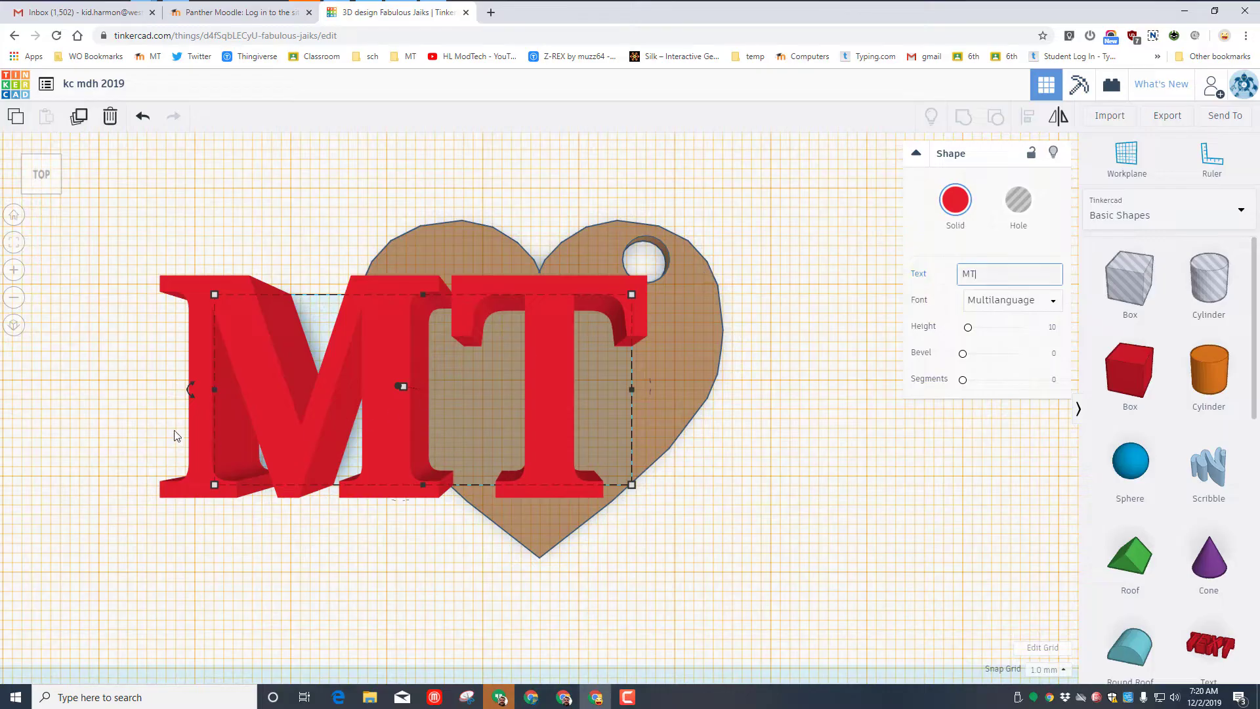
- Shrink the MT text to fit inside the heart with letters about 18 mm tall, and set its extrusion height to 2 mm
left_click_drag(210, 389, 433, 387)
left_click_drag(533, 484, 533, 465)
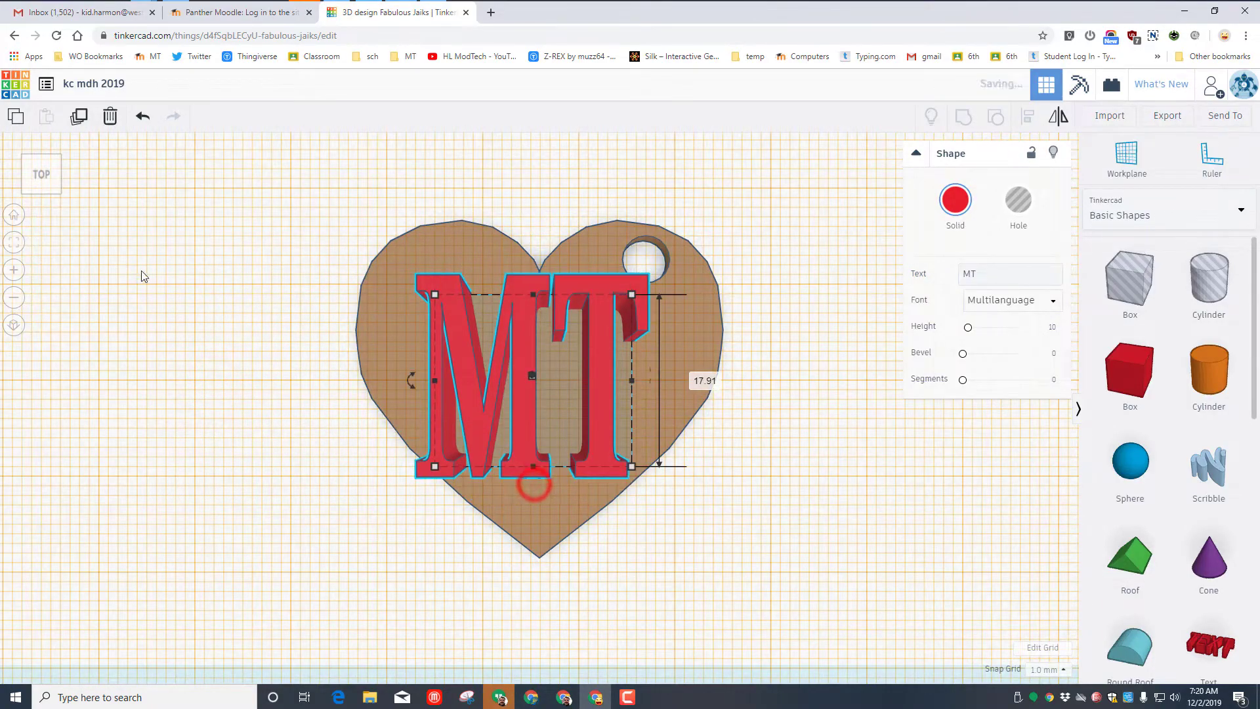
left_click(57, 192)
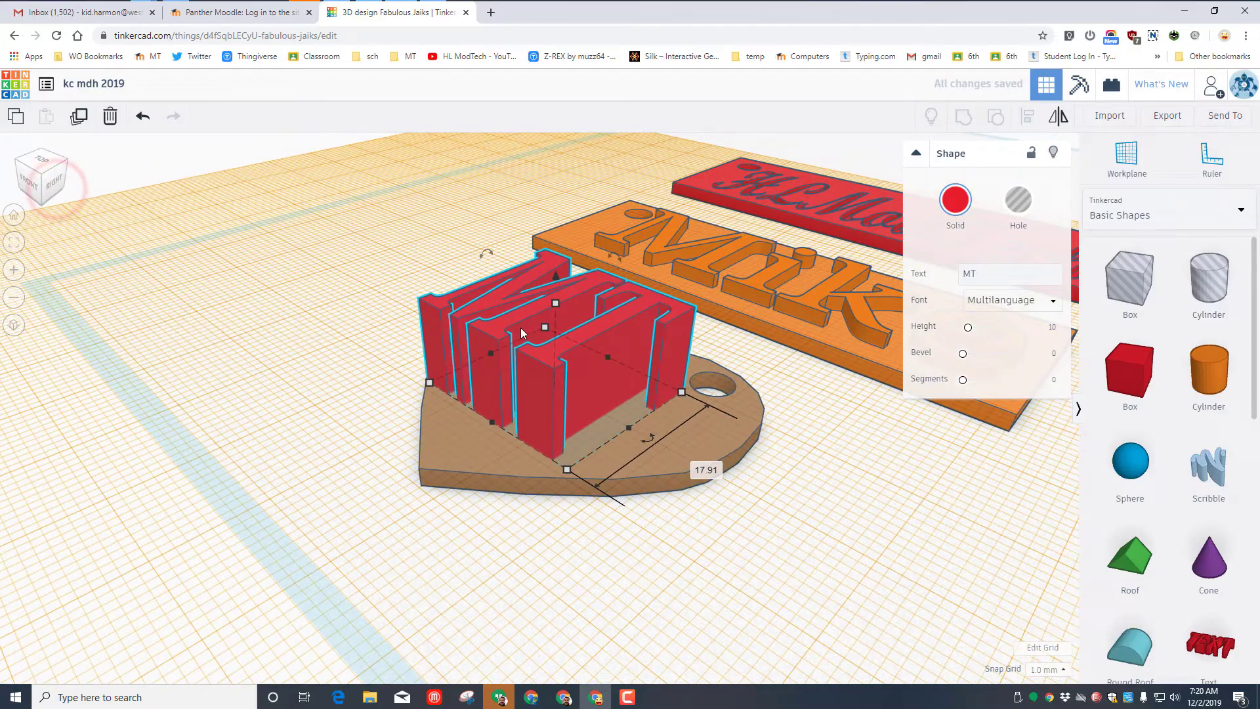
left_click(641, 347)
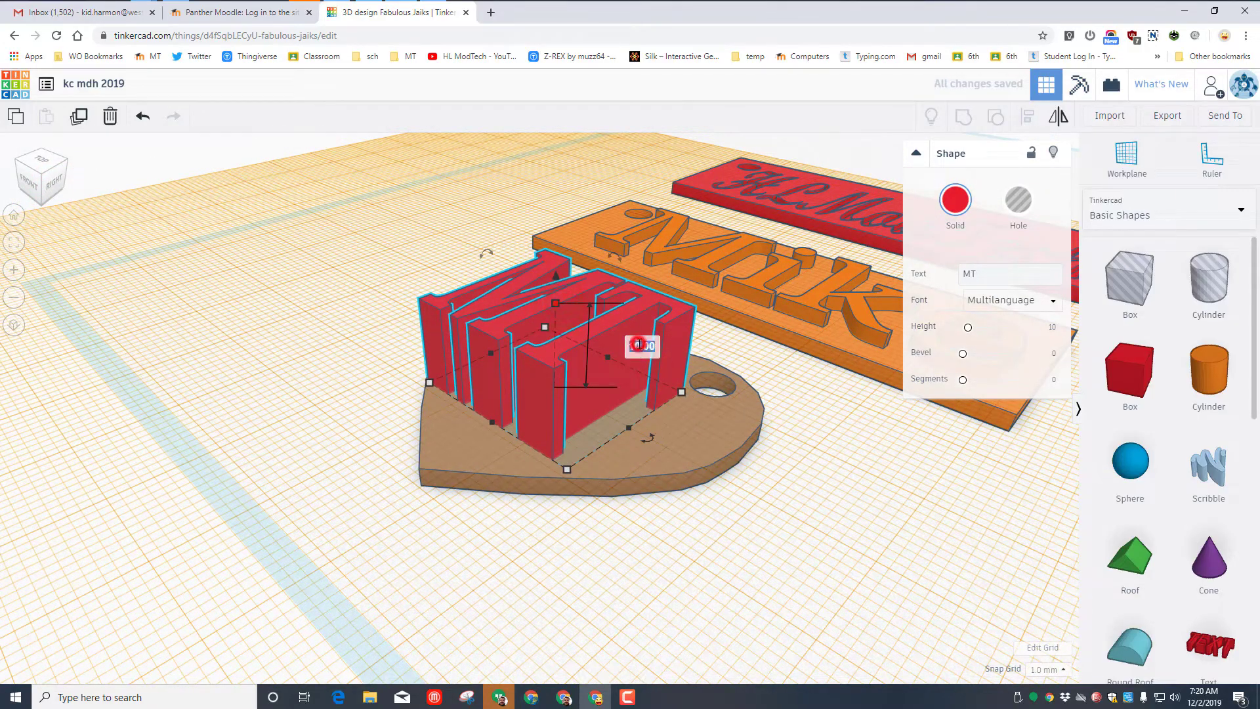
type("2")
key("Return")
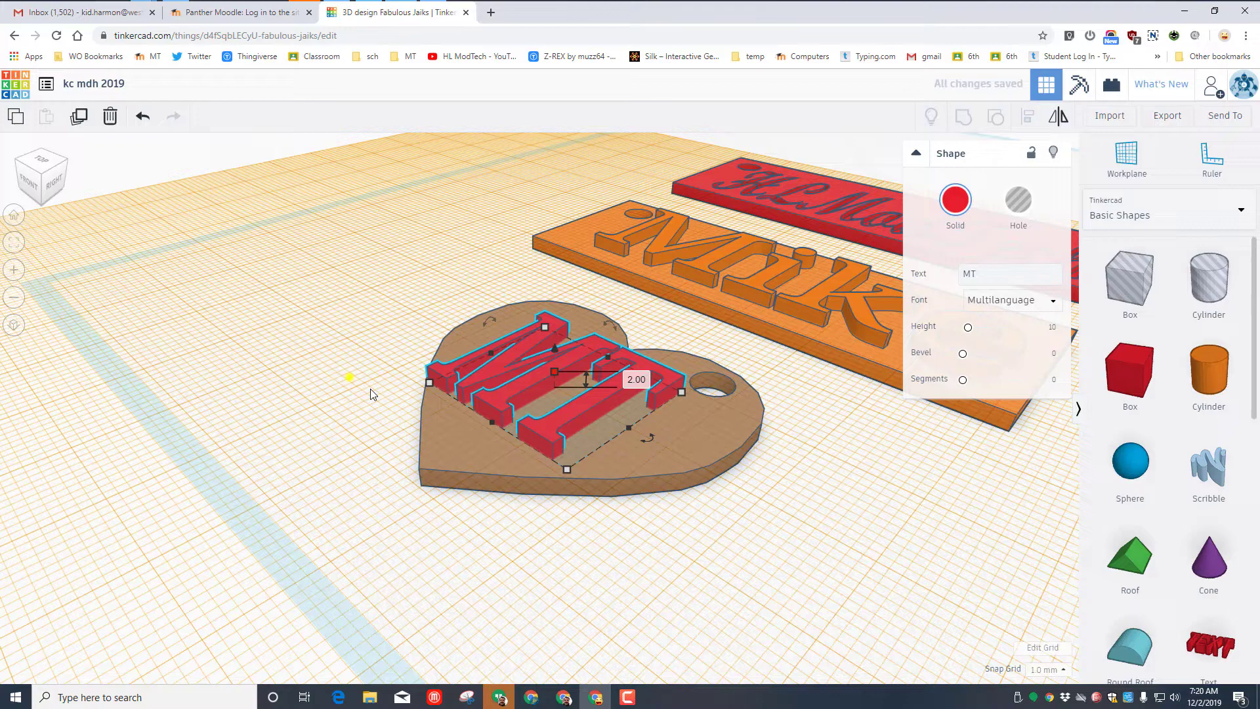
- Turn the MT text on the heart into a hole
right_click_drag(370, 389, 516, 441)
right_click_drag(597, 425, 629, 303)
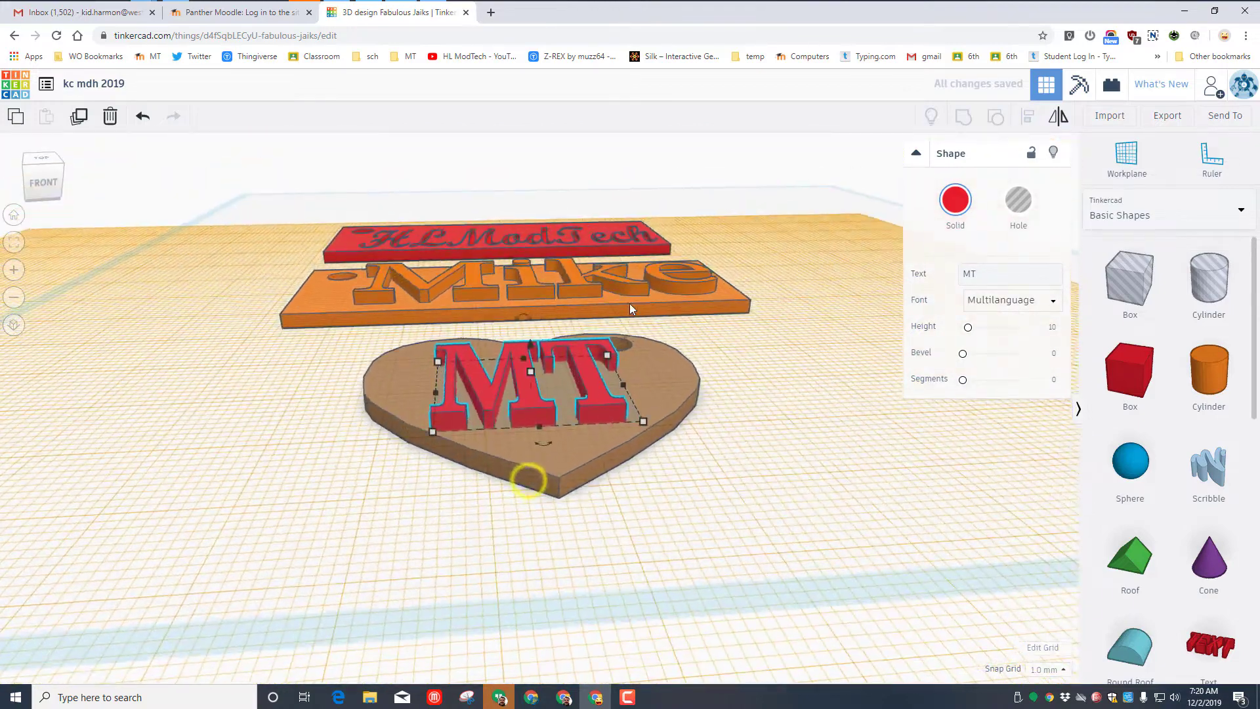
left_click(1031, 206)
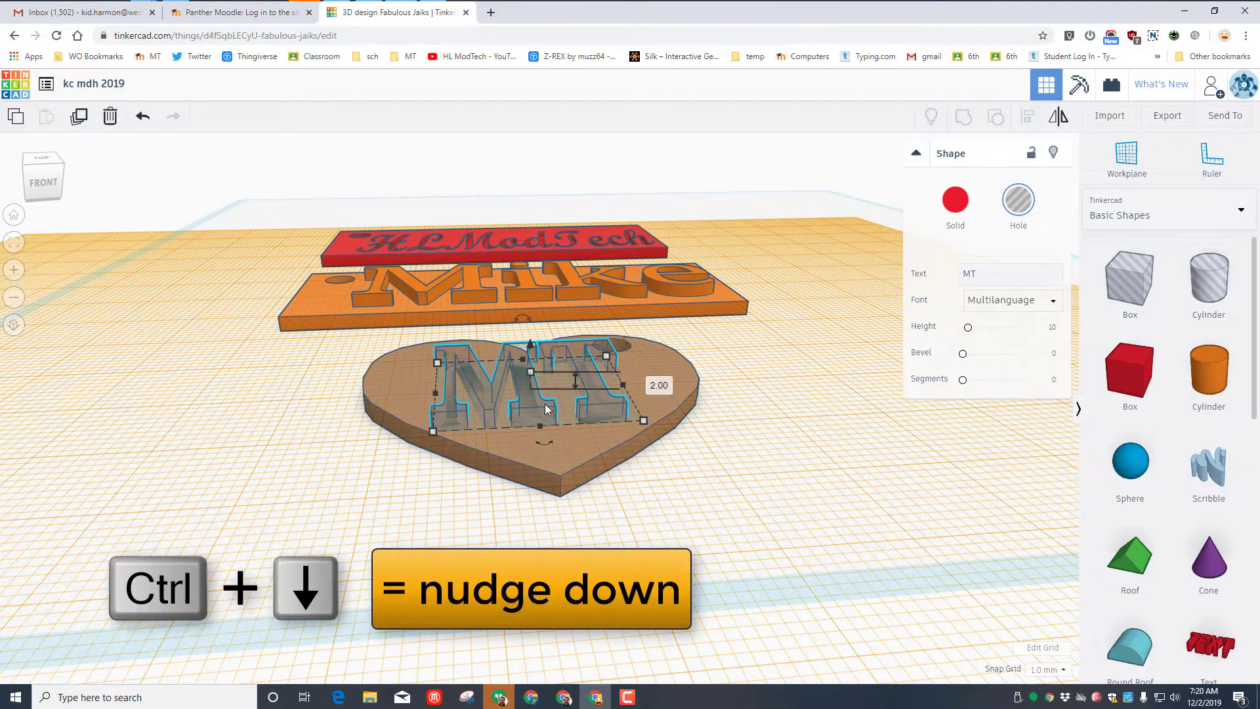
- Sink the MT text hole into the heart and group it with the heart to cut the letters
key("ctrl+Down")
right_click_drag(164, 421, 656, 338)
left_click(656, 338, "shift")
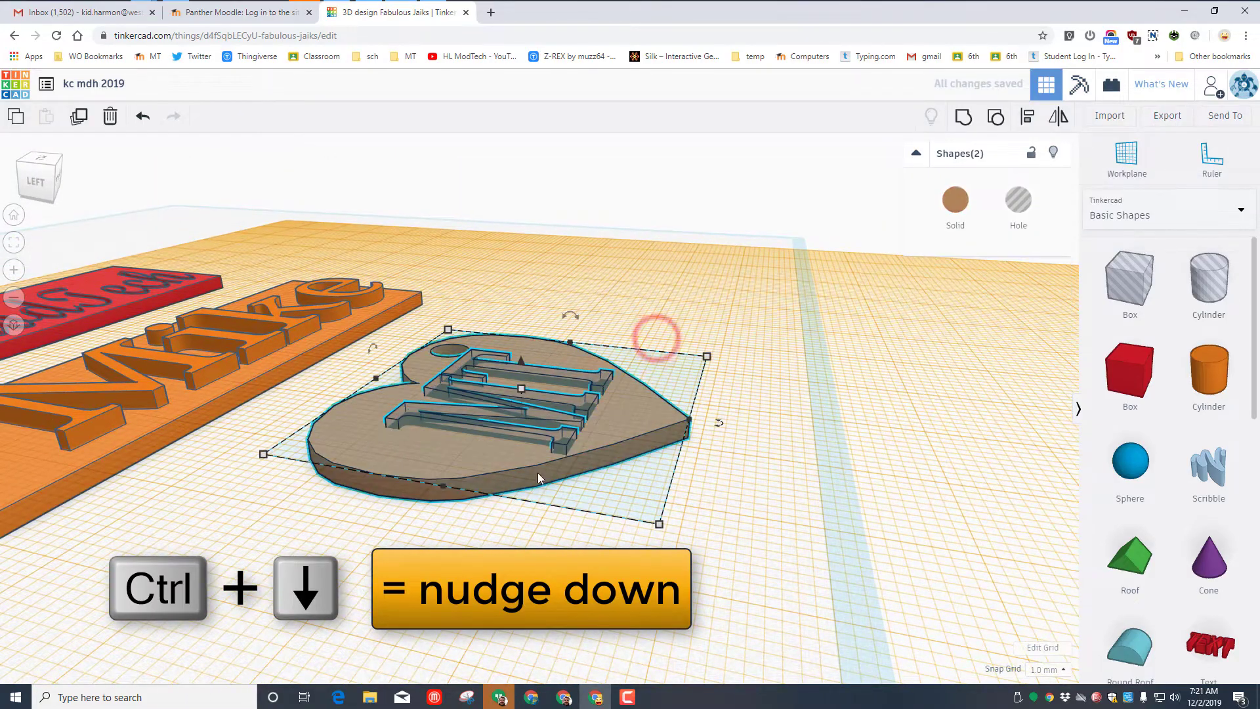
left_click(960, 116)
left_click(545, 456)
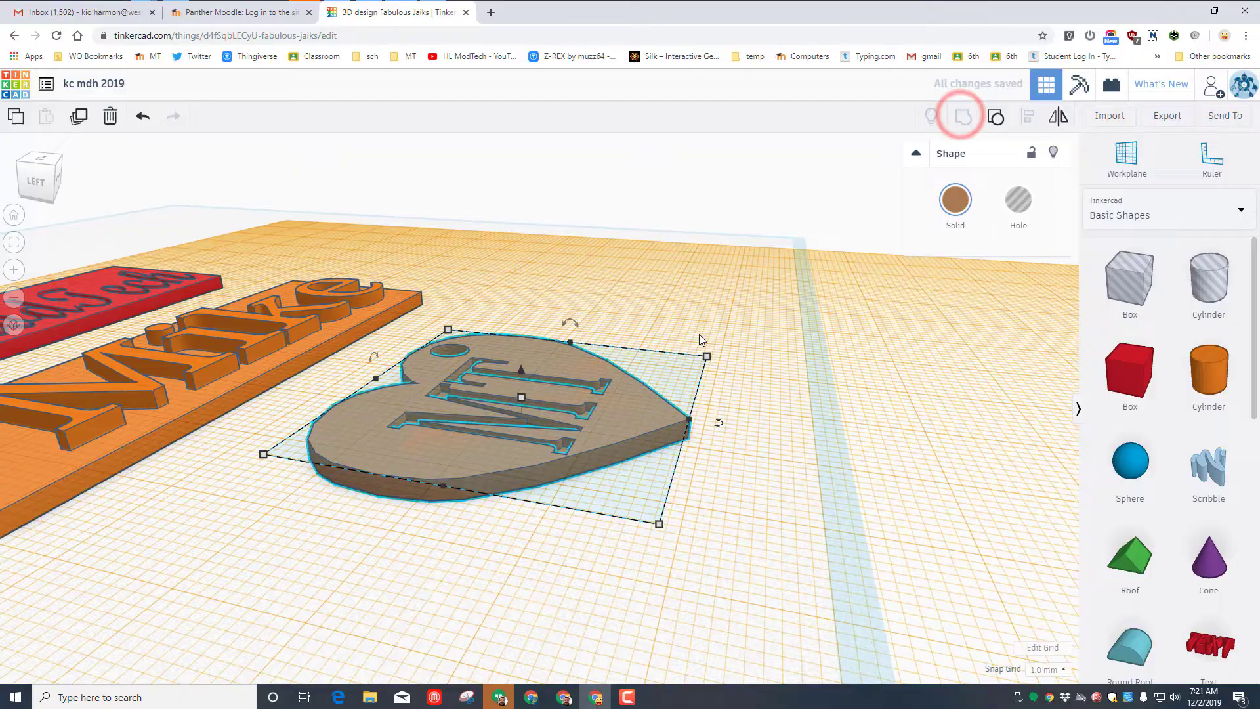
- Return the workplane to the base grid beside the heart
right_click_drag(697, 338, 551, 459)
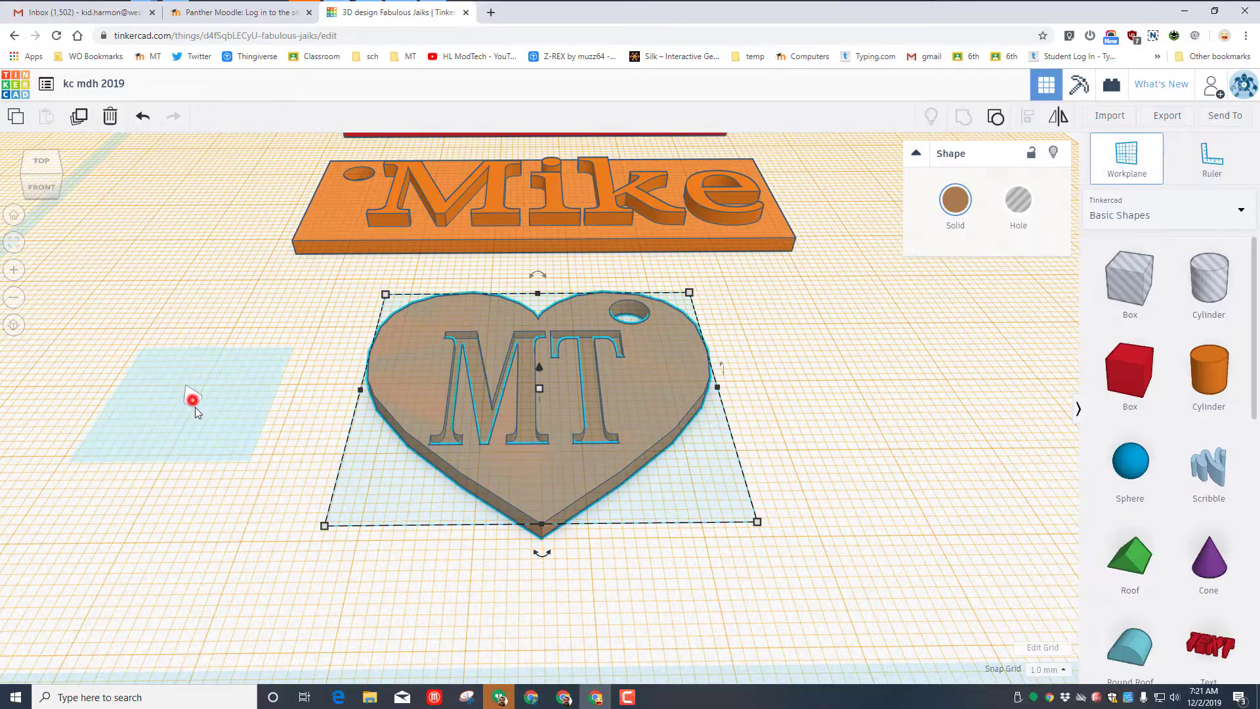
scroll(236, 453, "down", 5)
right_click_drag(612, 378, 755, 394)
scroll(1204, 448, "down", 2)
scroll(1204, 448, "up", 2)
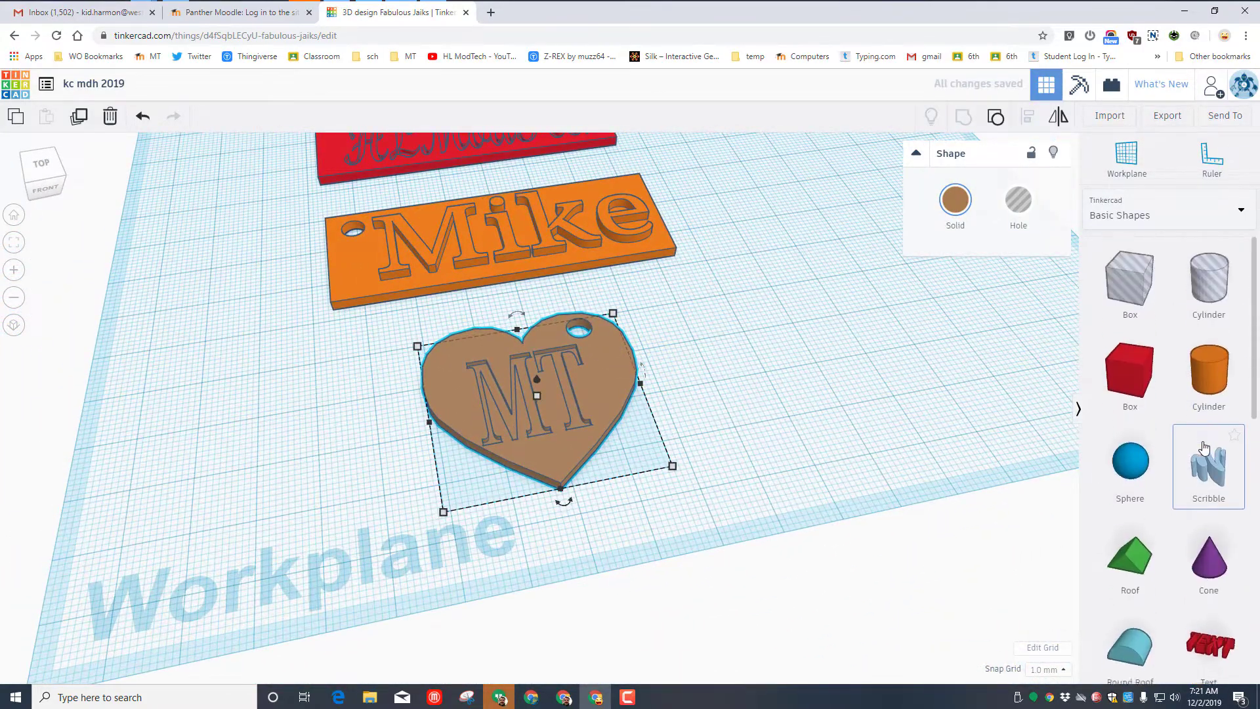
- Place a Scribble shape beside the keychains and draw a closed Christmas tree outline in it freehand
scroll(1168, 444, "down", 3)
scroll(1167, 443, "up", 2)
scroll(1167, 444, "up", 2)
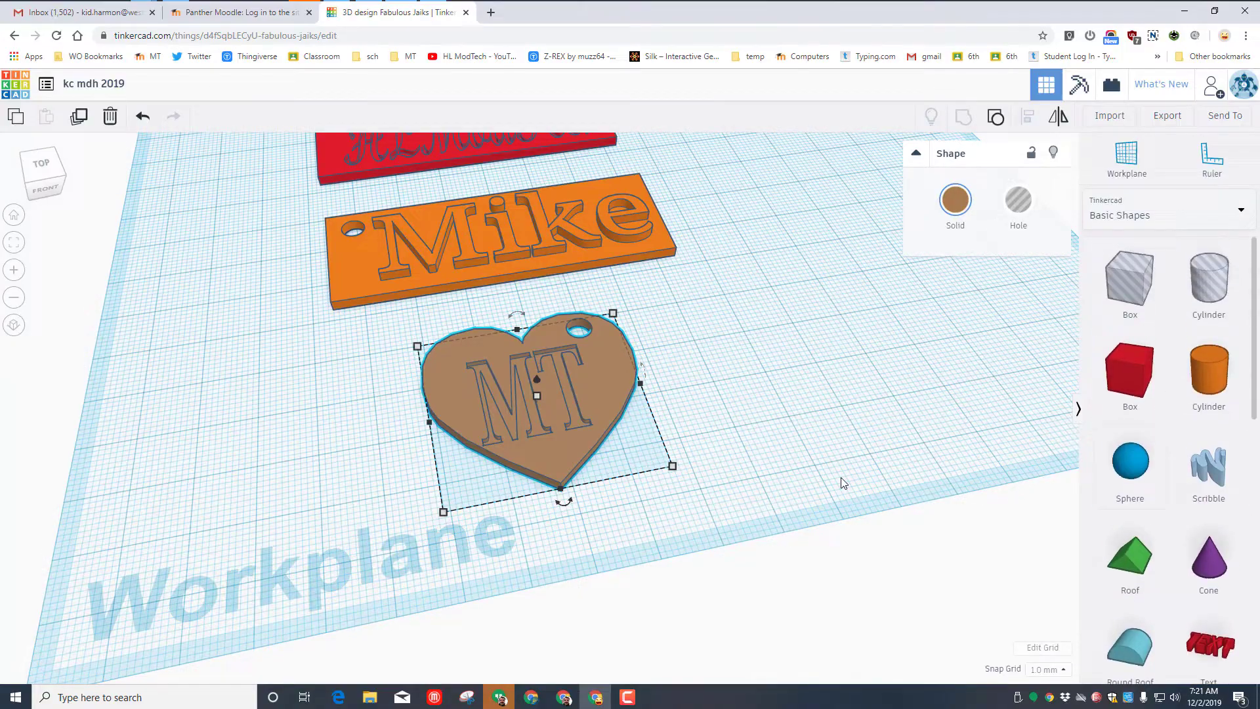
scroll(848, 472, "down", 2)
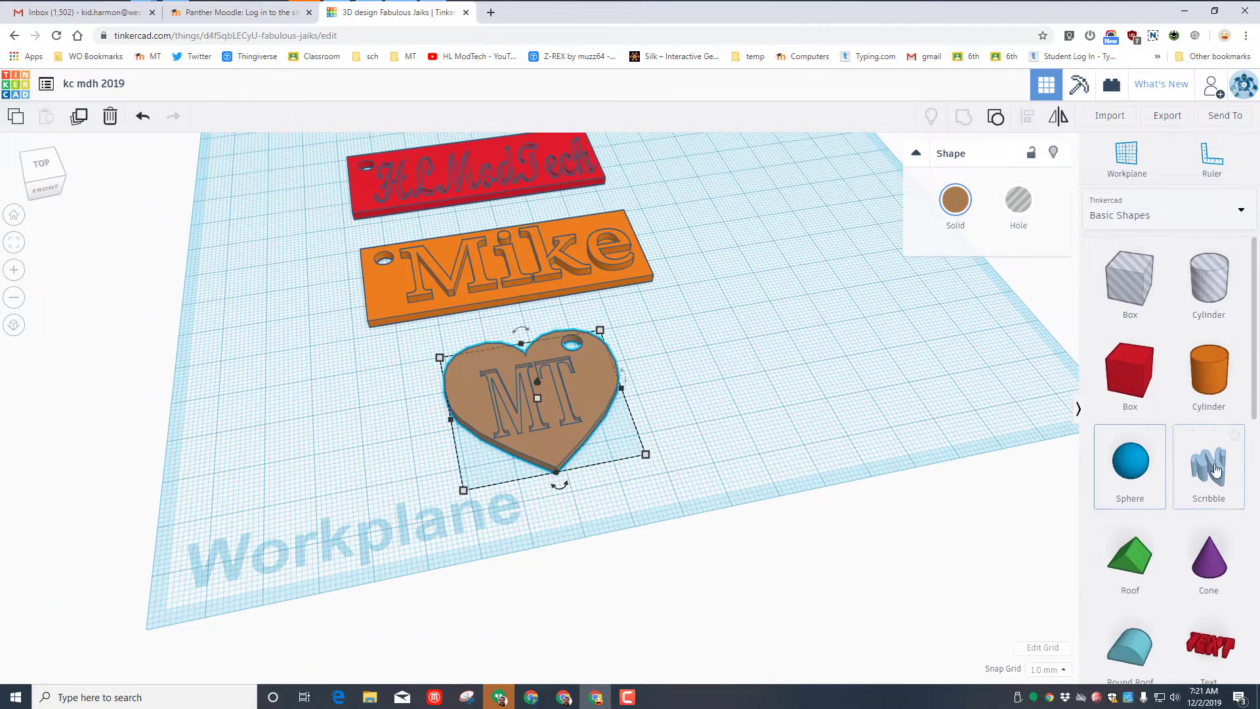
mouse_move(1209, 468)
left_mouse_down()
mouse_move(753, 301)
mouse_move(782, 320)
left_mouse_up()
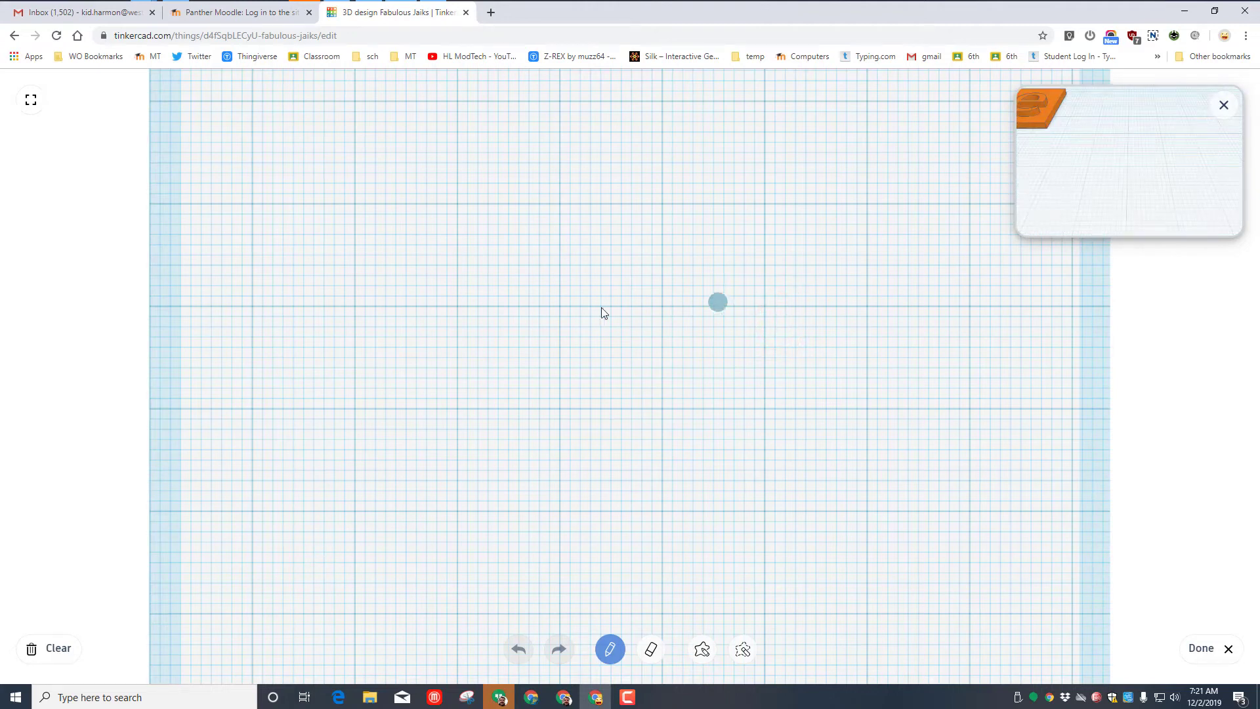
mouse_move(562, 284)
left_mouse_down()
mouse_move(499, 336)
mouse_move(556, 338)
mouse_move(550, 361)
mouse_move(488, 403)
mouse_move(560, 412)
left_mouse_up()
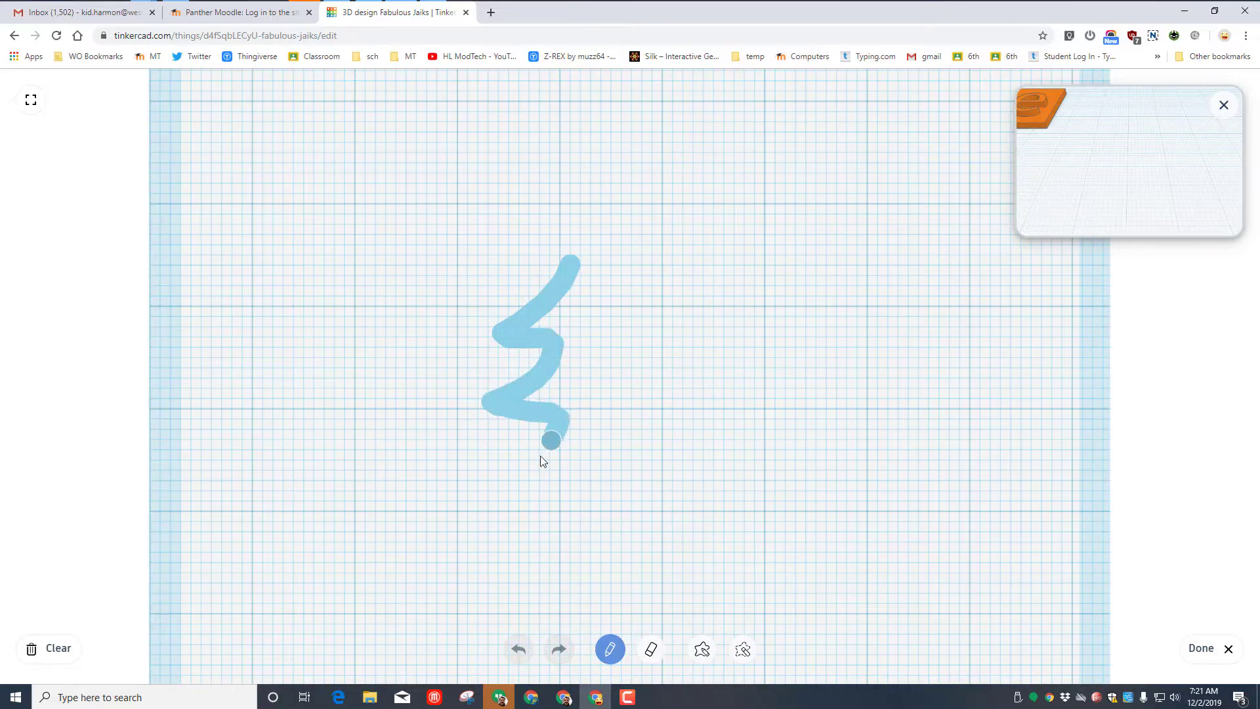
mouse_move(543, 461)
left_mouse_down()
mouse_move(472, 488)
mouse_move(569, 496)
mouse_move(583, 568)
mouse_move(647, 559)
mouse_move(650, 493)
mouse_move(706, 508)
mouse_move(742, 493)
mouse_move(653, 436)
left_mouse_up()
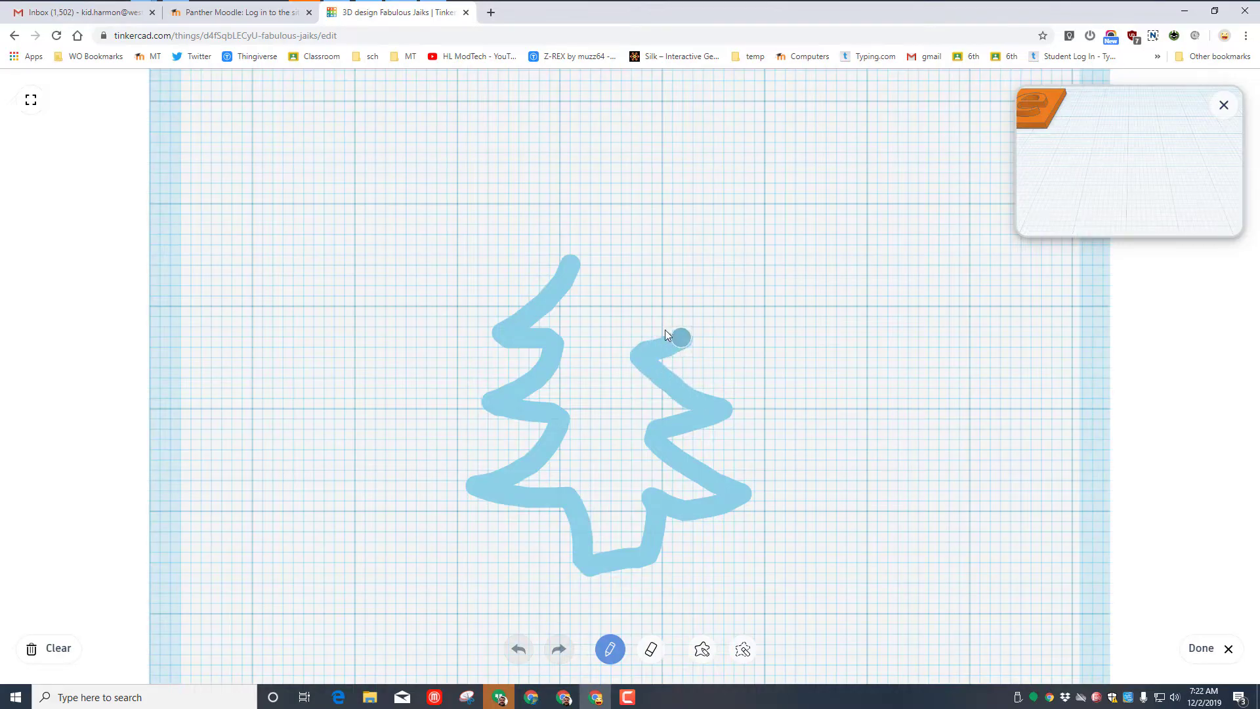
left_click_drag(567, 261, 568, 263)
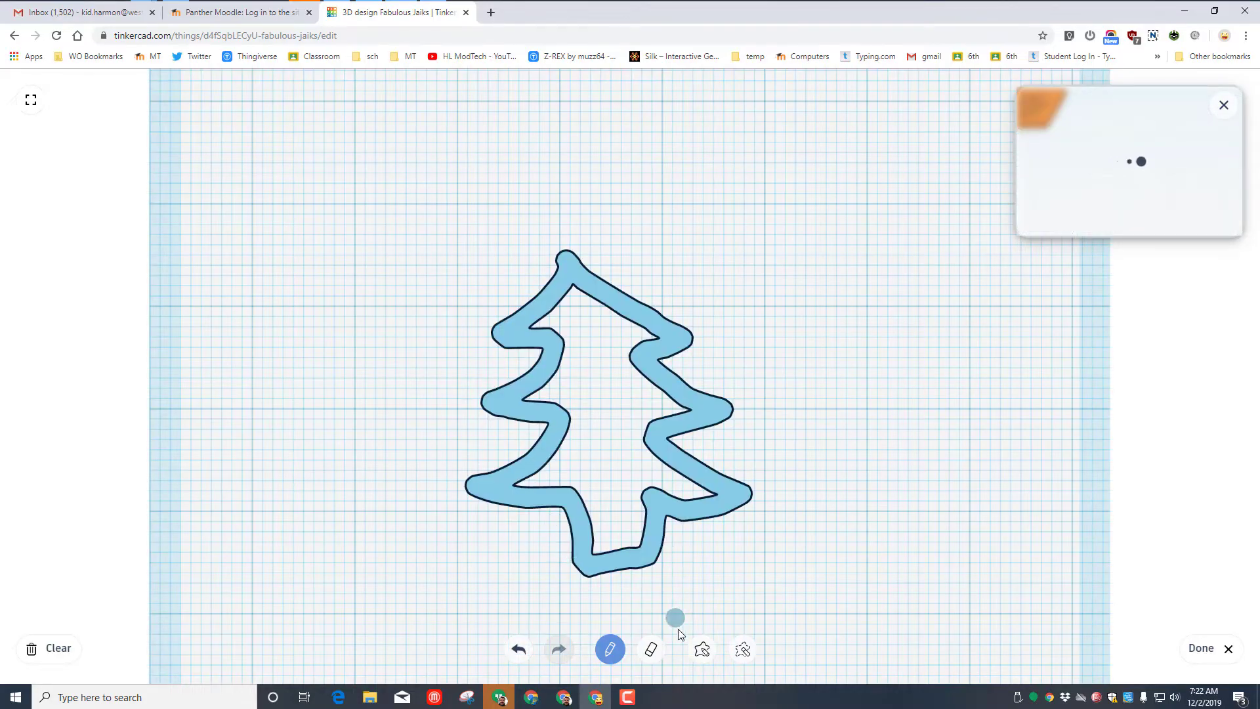
- Fill the inside of the tree outline, including the gaps in the branches and trunk, using the Draw shape tool
left_click(702, 651)
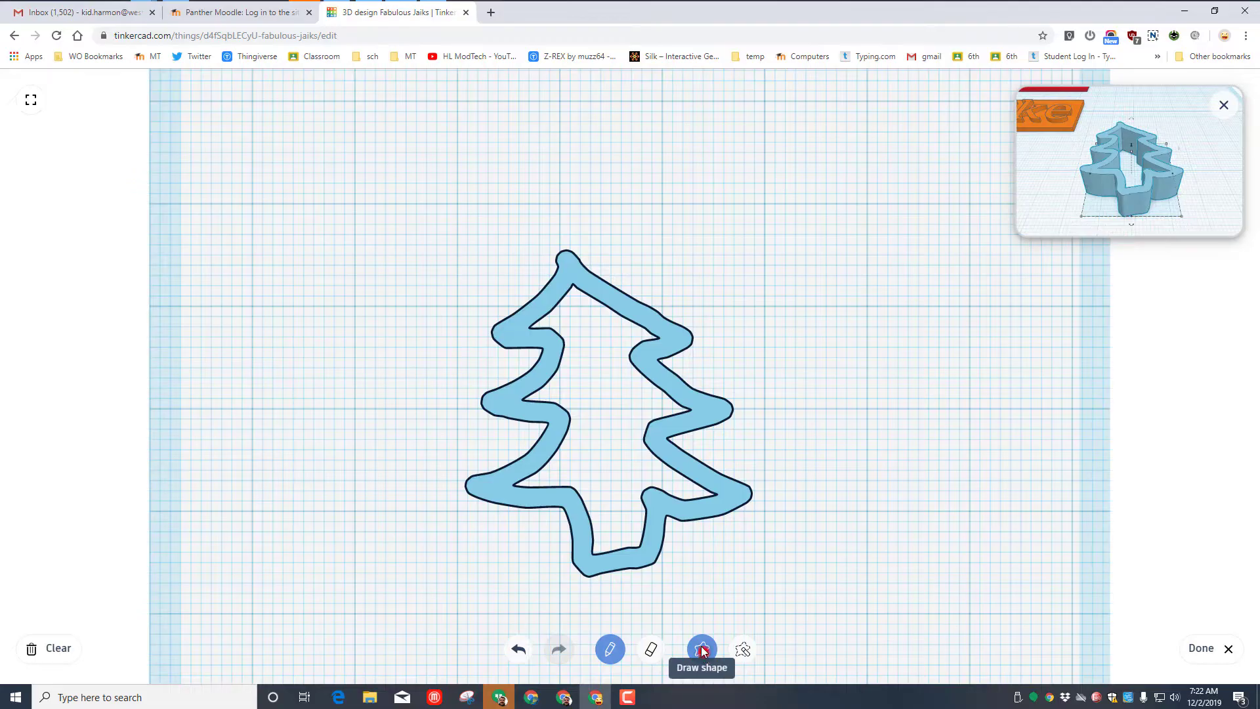
left_click(702, 651)
left_click(574, 278)
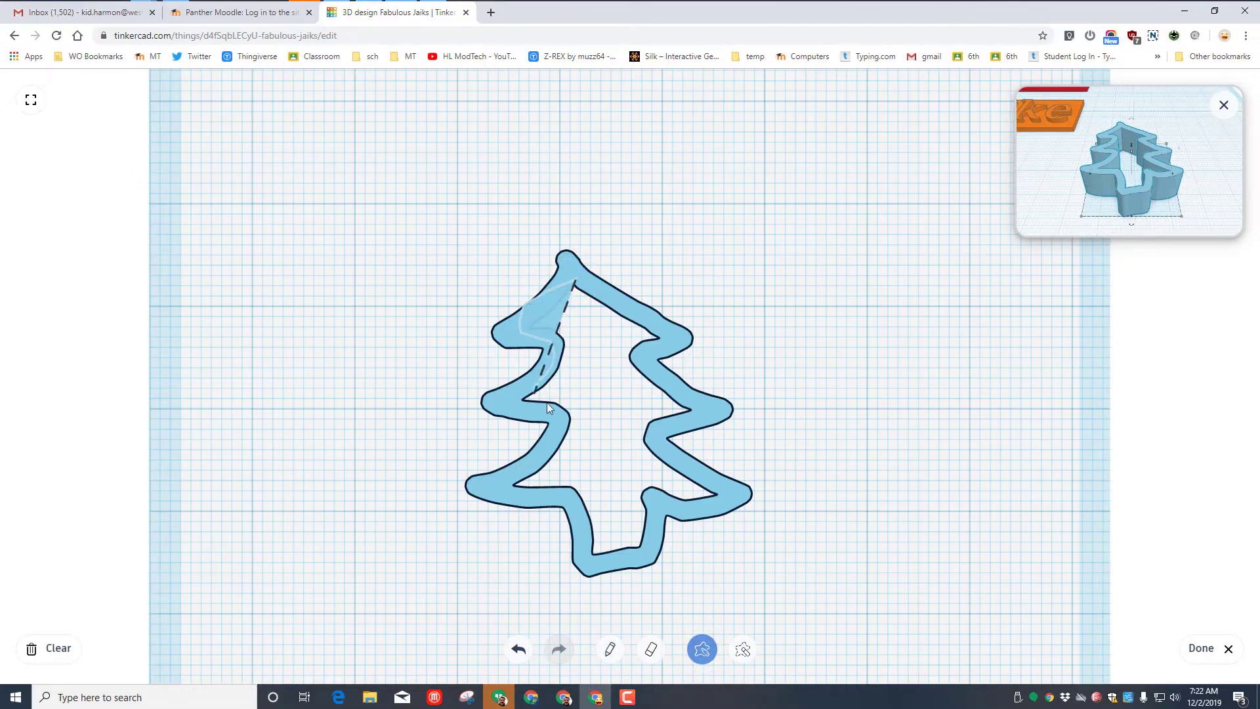
mouse_move(592, 545)
left_mouse_down()
mouse_move(637, 553)
mouse_move(684, 486)
mouse_move(668, 427)
mouse_move(692, 397)
mouse_move(639, 361)
mouse_move(644, 343)
mouse_move(665, 334)
mouse_move(644, 355)
mouse_move(674, 339)
mouse_move(647, 342)
mouse_move(665, 346)
mouse_move(643, 332)
left_mouse_up()
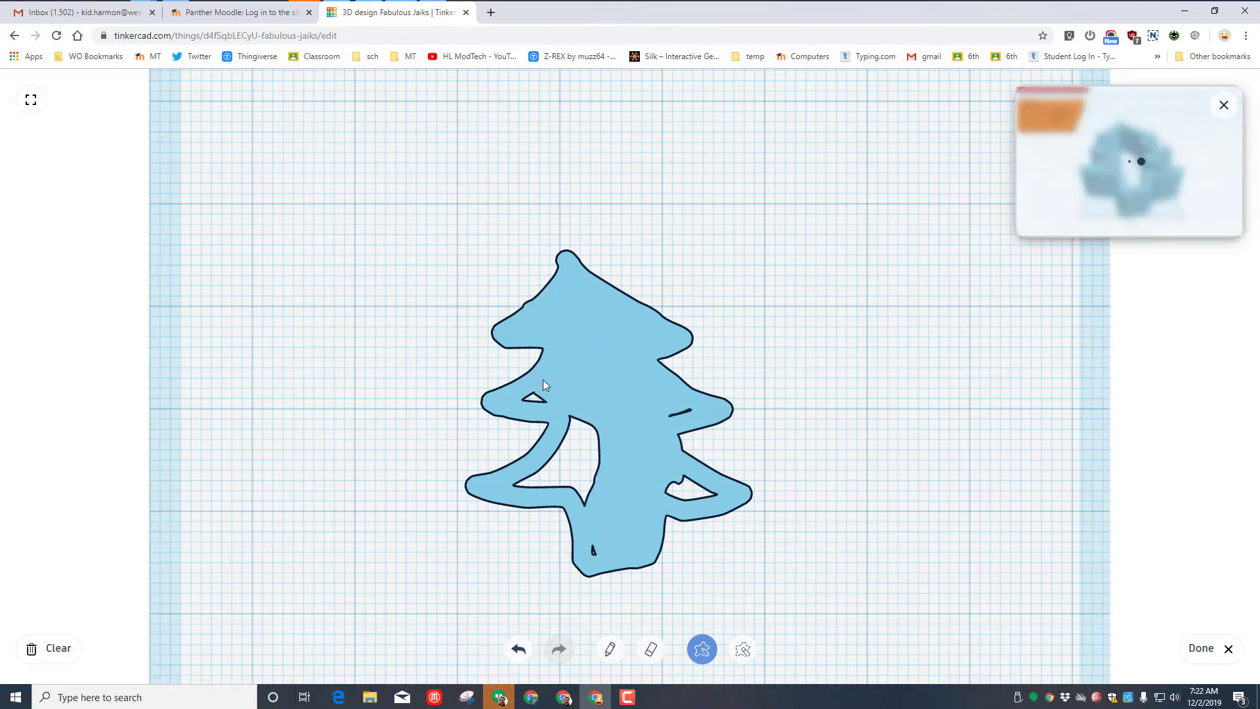
mouse_move(543, 374)
left_mouse_down()
mouse_move(554, 382)
mouse_move(530, 394)
mouse_move(573, 395)
left_mouse_up()
mouse_move(663, 432)
left_mouse_down()
mouse_move(699, 417)
mouse_move(642, 416)
left_mouse_up()
mouse_move(560, 402)
left_mouse_down()
mouse_move(603, 507)
mouse_move(635, 443)
mouse_move(634, 462)
mouse_move(706, 499)
mouse_move(697, 470)
left_mouse_up()
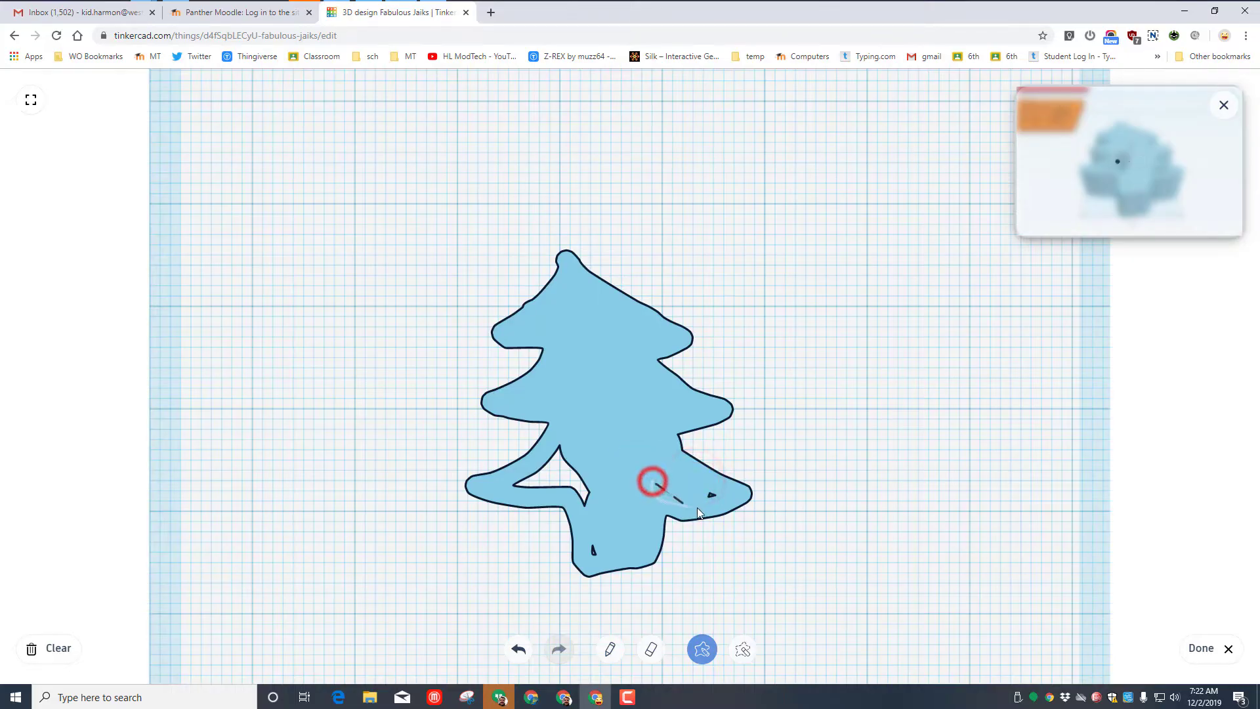
mouse_move(697, 506)
left_mouse_down()
mouse_move(721, 490)
mouse_move(619, 461)
mouse_move(685, 498)
mouse_move(687, 470)
mouse_move(676, 511)
left_mouse_up()
mouse_move(607, 455)
left_mouse_down()
mouse_move(601, 505)
mouse_move(555, 510)
mouse_move(510, 482)
left_mouse_up()
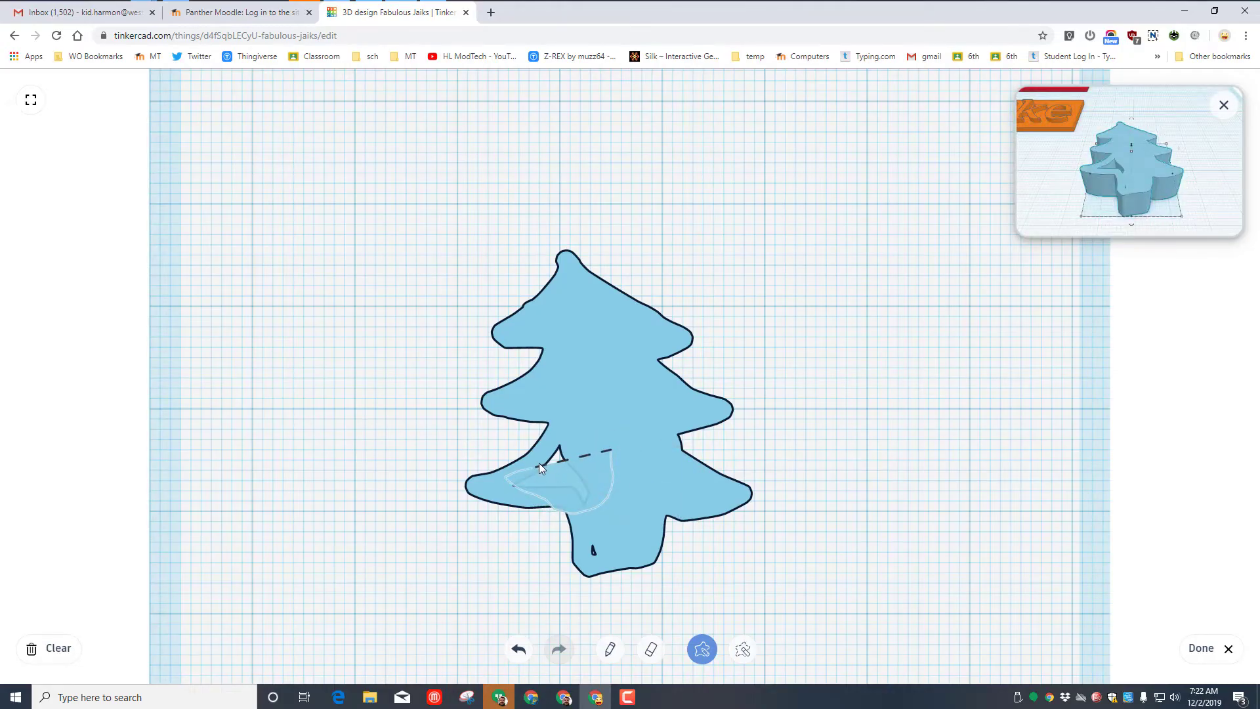
left_click_drag(593, 525, 592, 526)
- Trim both sides of the tree trunk with the Erase shape tool to make it narrower and straighter
left_click(742, 649)
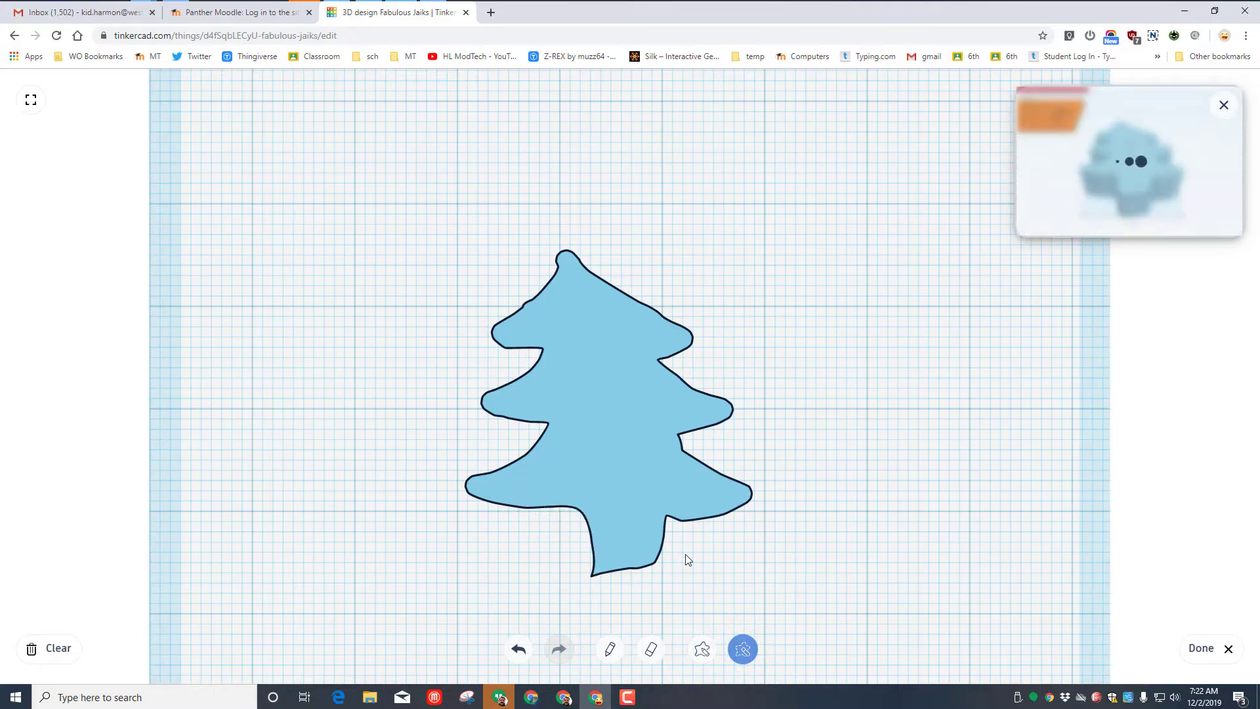
mouse_move(646, 529)
left_mouse_down()
mouse_move(670, 515)
mouse_move(662, 556)
mouse_move(658, 525)
mouse_move(675, 517)
left_mouse_up()
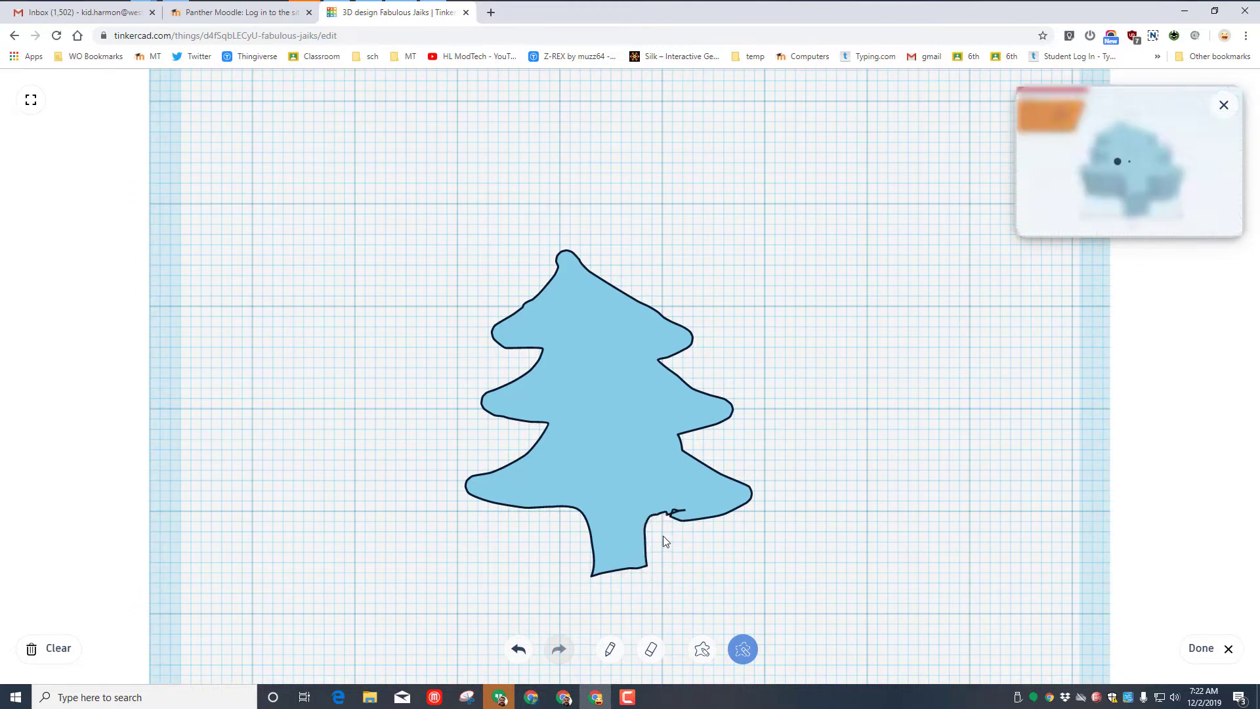
left_click(663, 519)
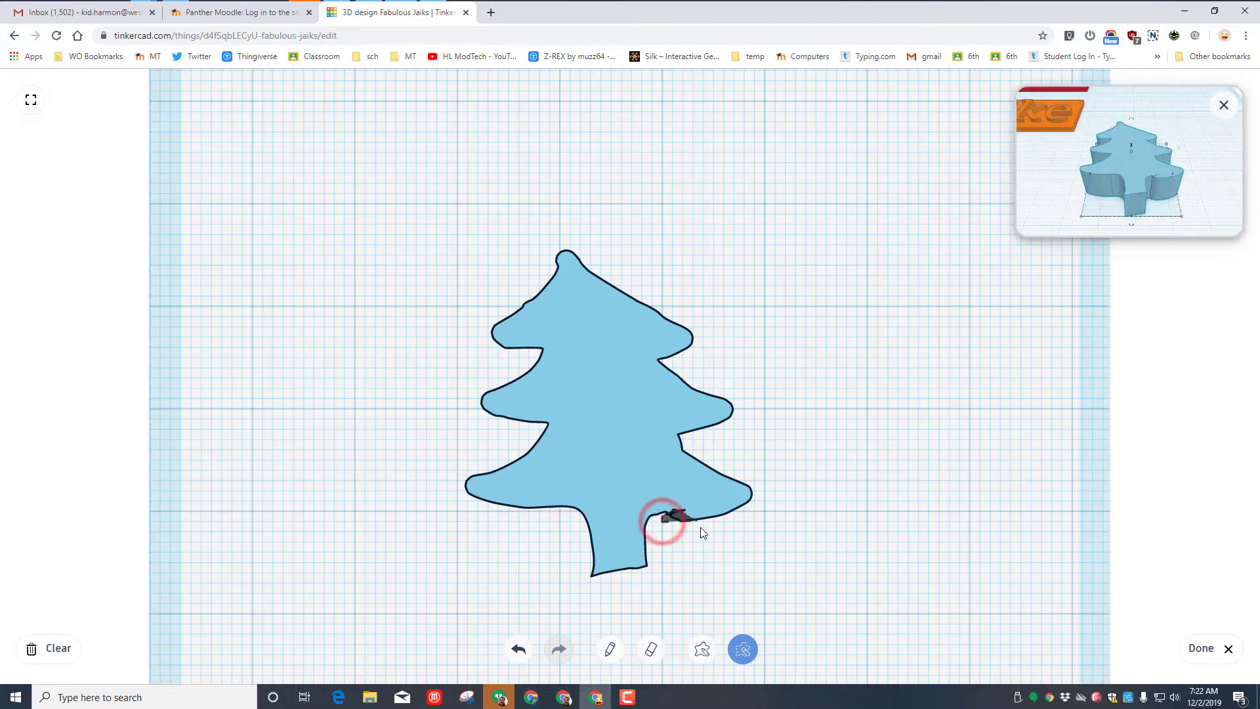
- Patch the rough edge where the trunk meets the lower right branch with the pencil, and finish the scribble
left_click(610, 648)
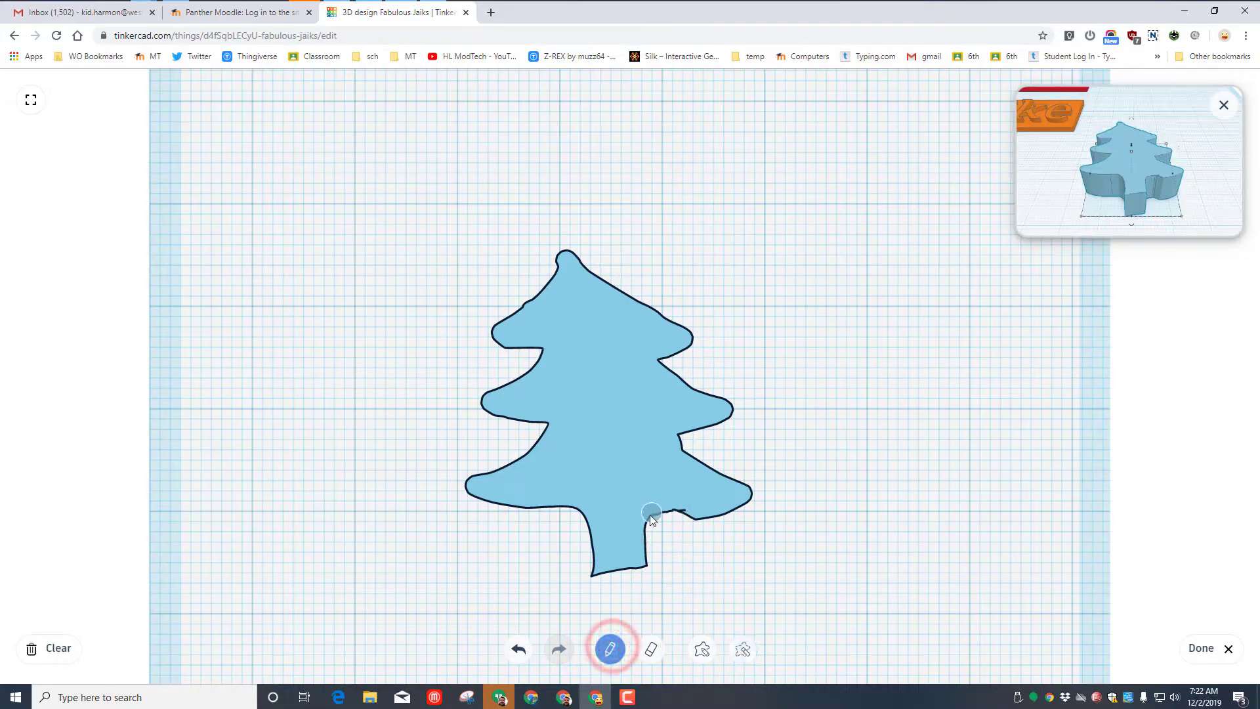
left_click_drag(647, 515, 692, 509)
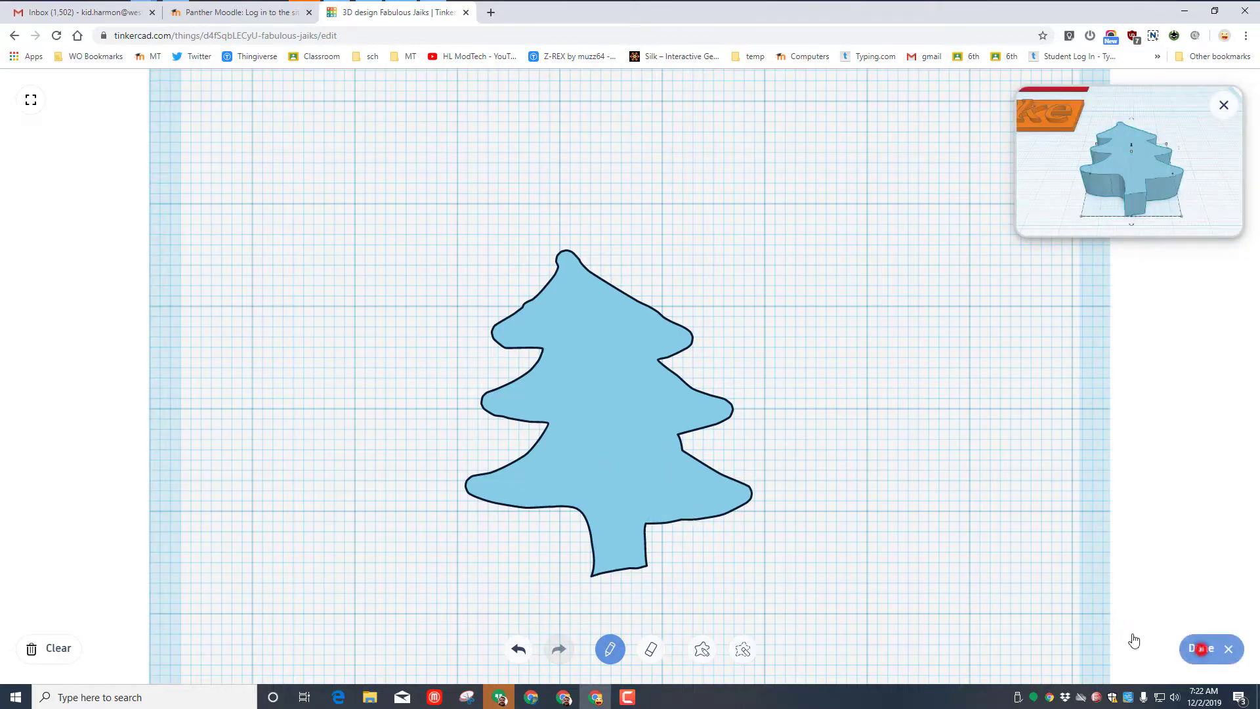
left_click(1197, 647)
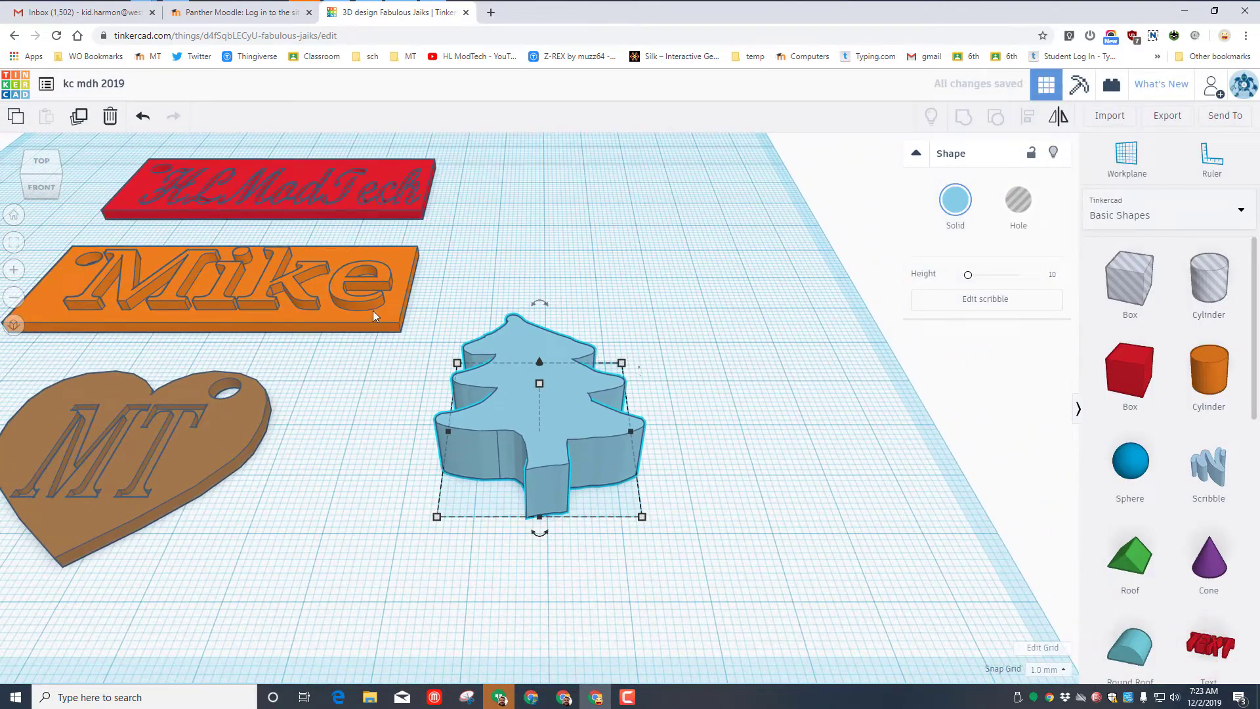
- Set the tree's thickness to 2 mm and stretch its outline to about 40 mm long and 33 mm wide
left_click(621, 364)
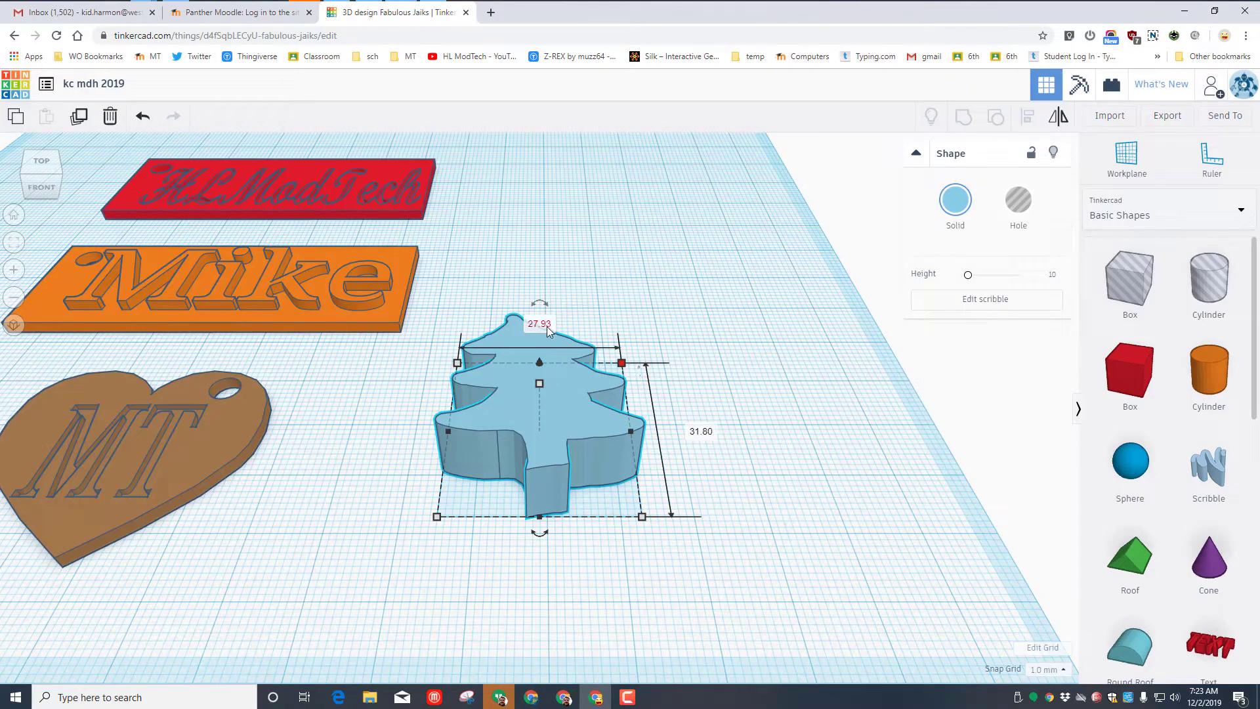
left_click(540, 383)
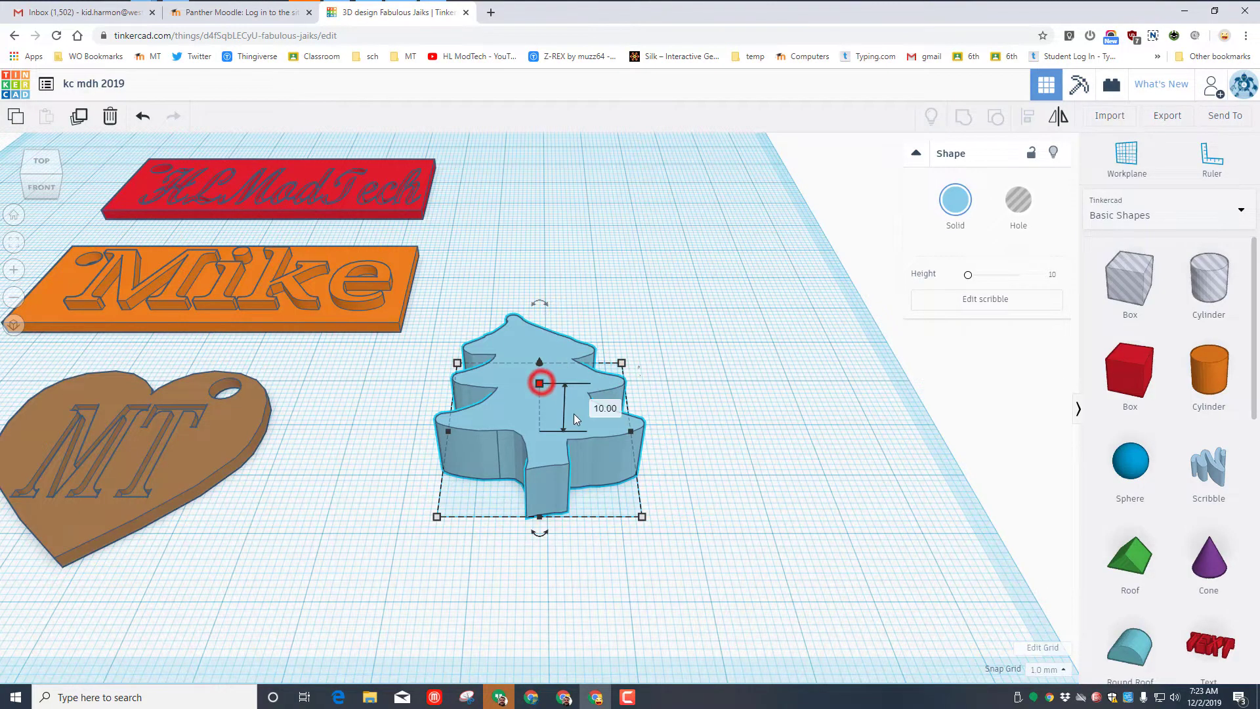
left_click(605, 408)
type("2")
key("Return")
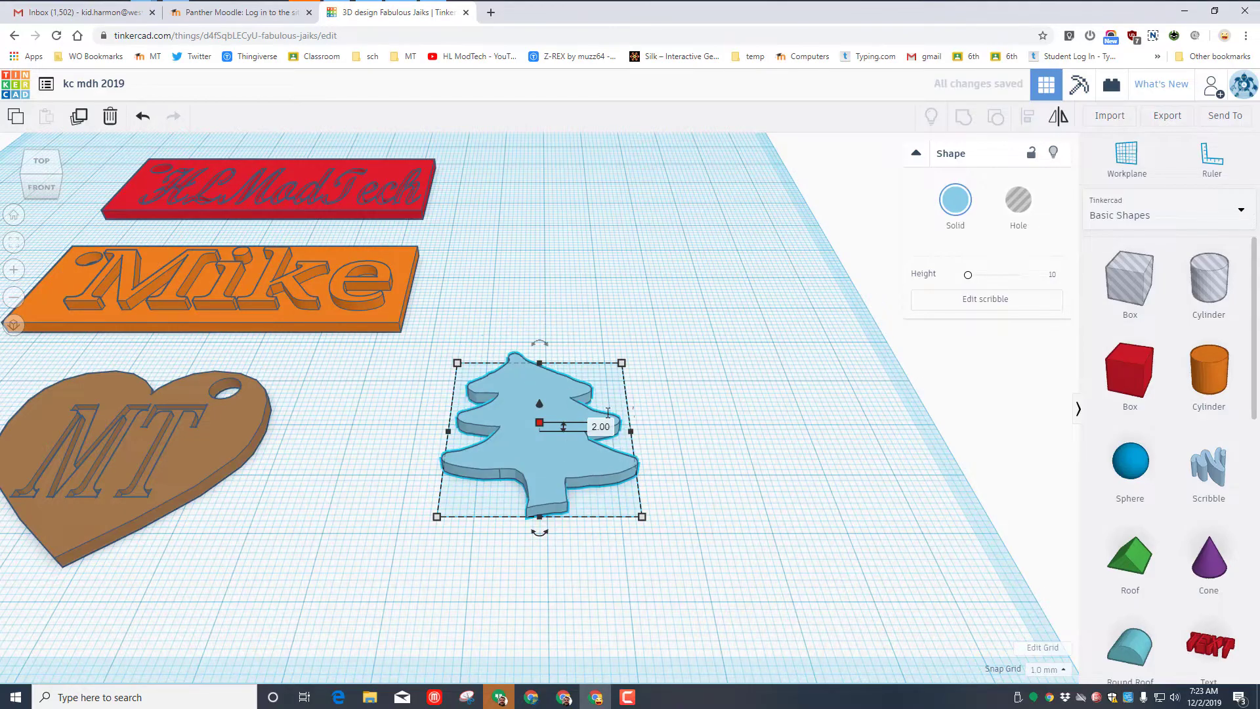
left_click_drag(544, 364, 551, 326)
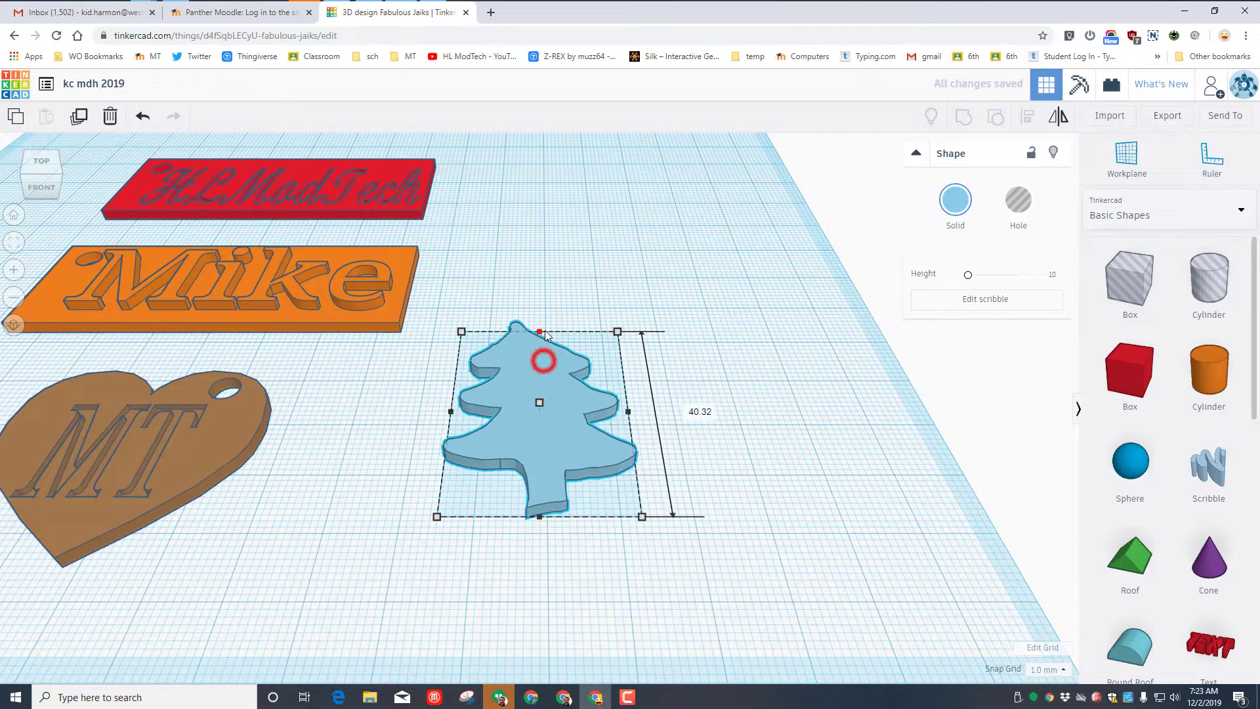
left_click_drag(628, 410, 668, 417)
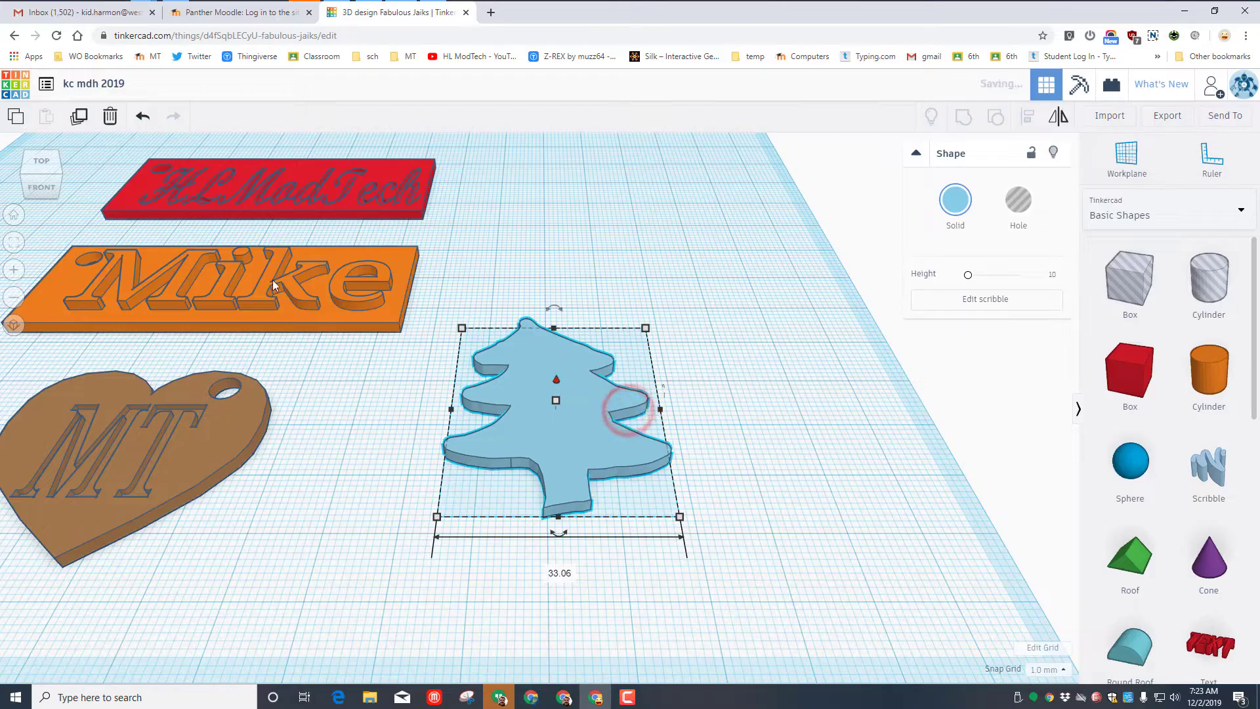
- Place a hole cylinder beside the tree and scale it proportionally to a height of 5 mm
right_click_drag(620, 494, 536, 479)
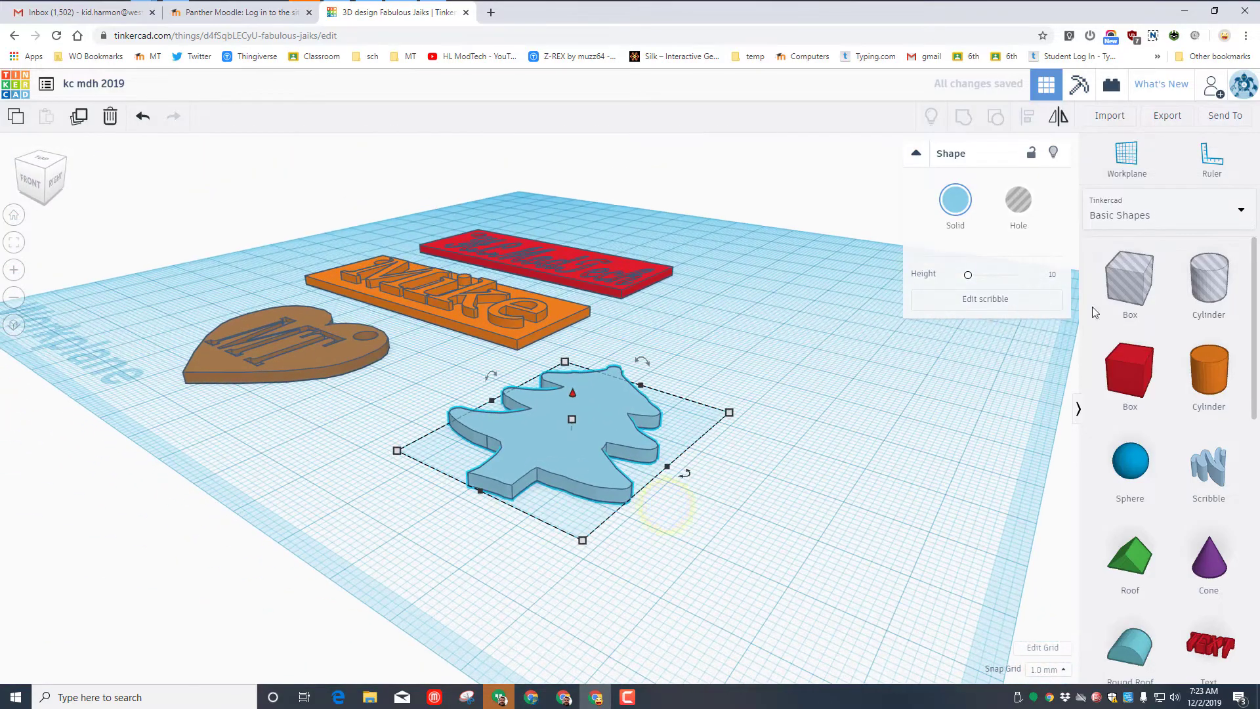
left_click_drag(1209, 289, 782, 371)
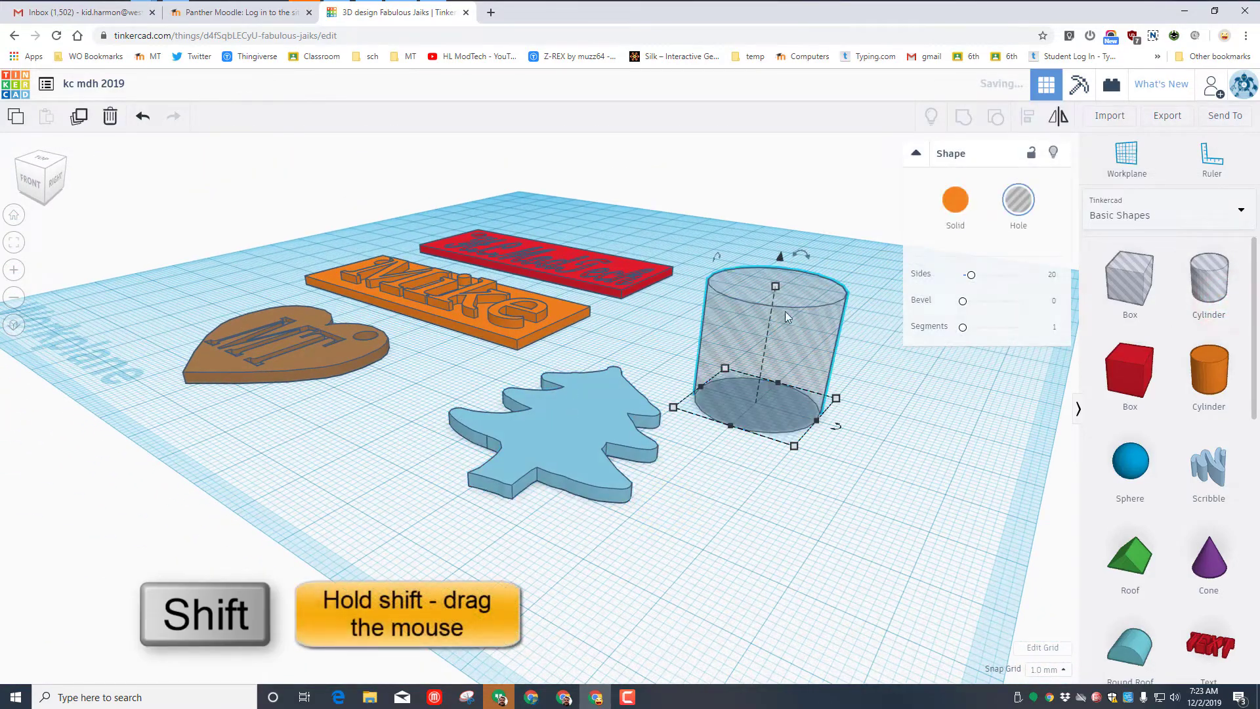
left_click_drag(778, 285, 769, 323, "shift")
left_click(835, 368)
type("5")
key("Return")
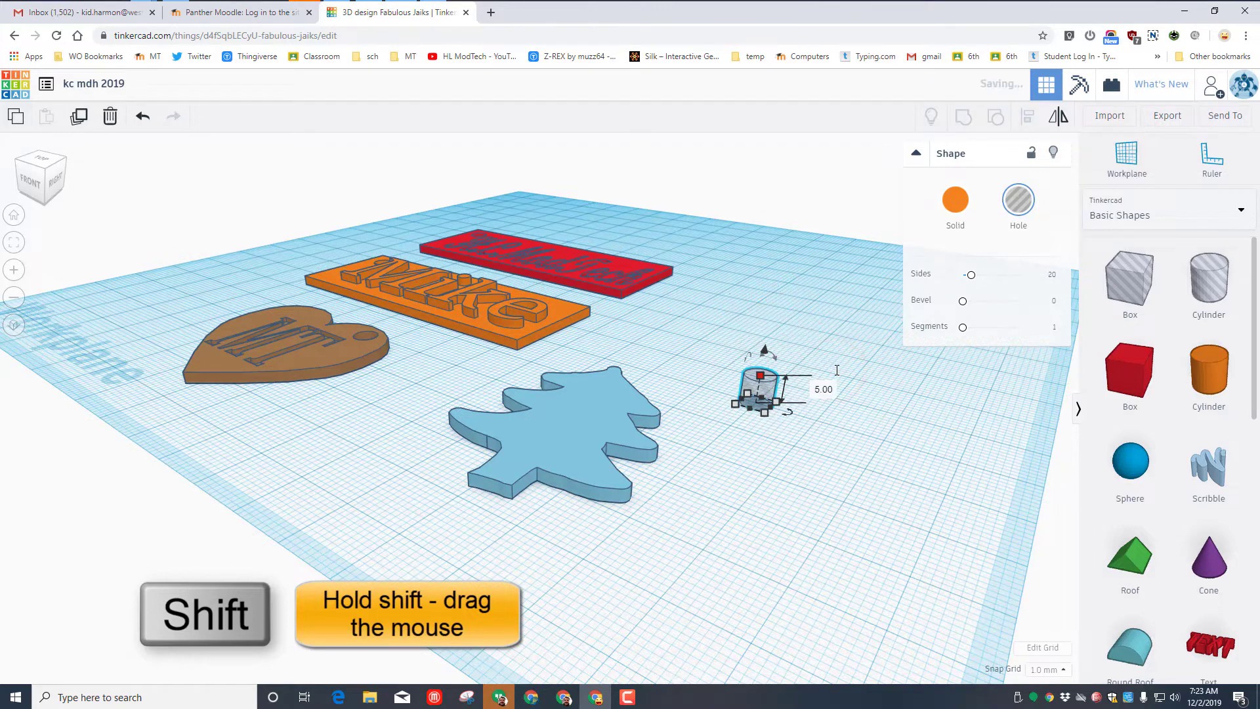
- Move the hole cylinder onto the tree just below its tip, working from the top view
left_click(575, 429)
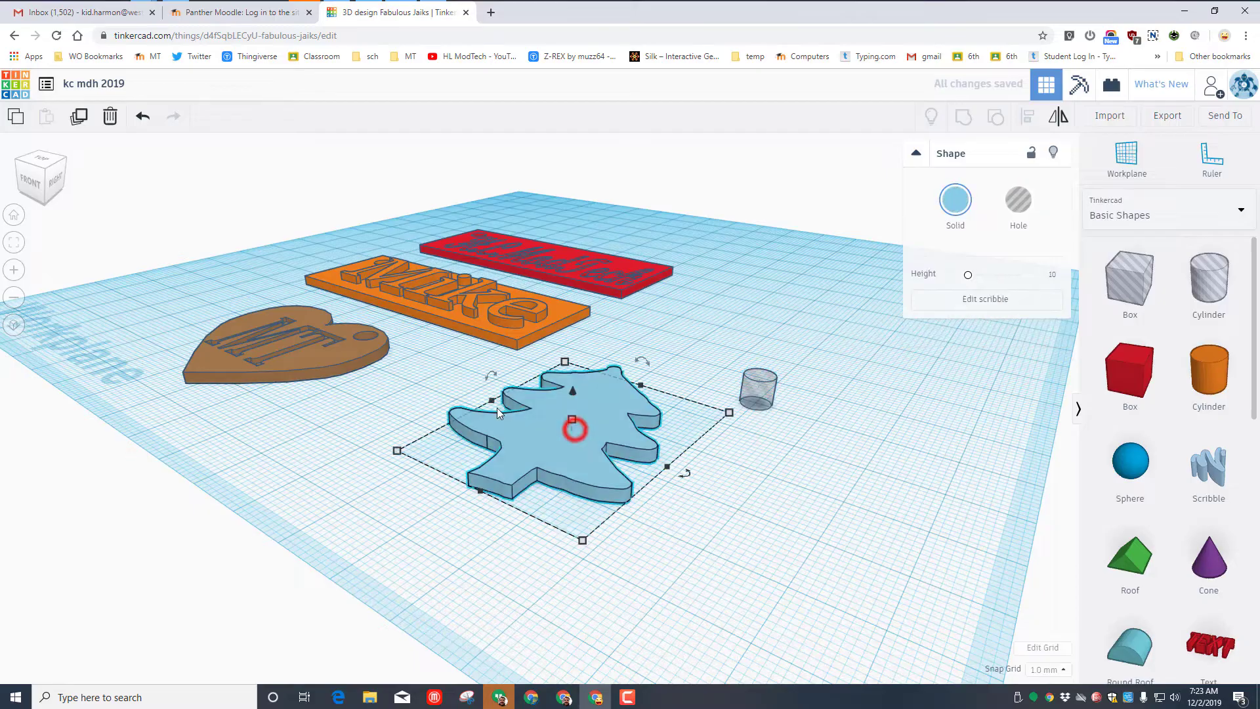
left_click(14, 250)
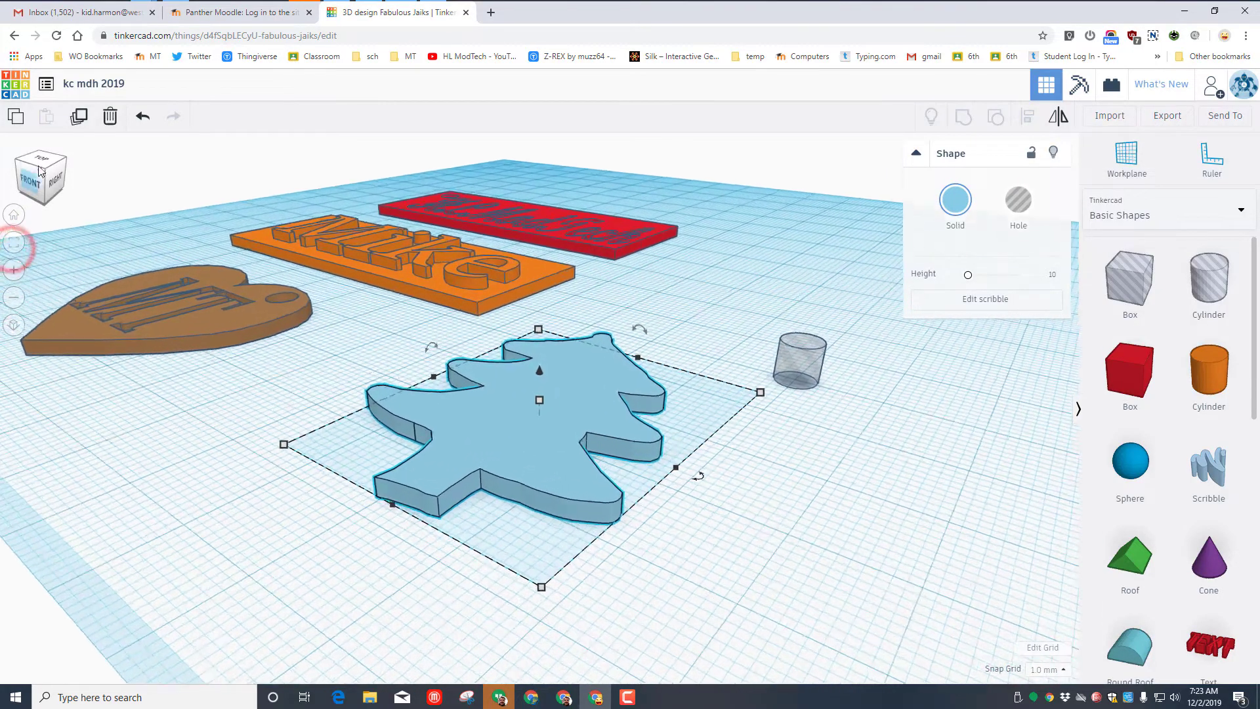
left_click(41, 163)
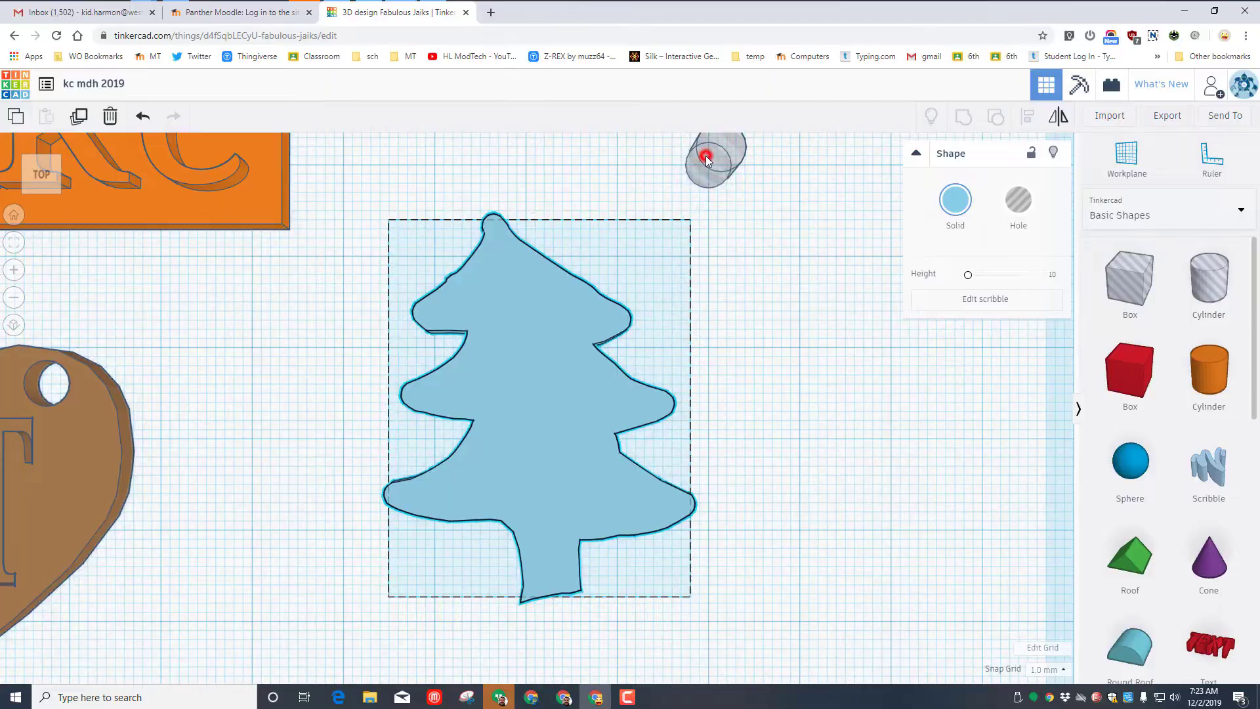
left_click(706, 155)
key("Down")
key("Left")
key("Down")
key("Left")
key("Down")
key("Left")
key("Down")
key("Left")
key("Down")
key("Left")
key("Down")
key("Left")
key("Down")
key("Left")
key("Down")
key("Left")
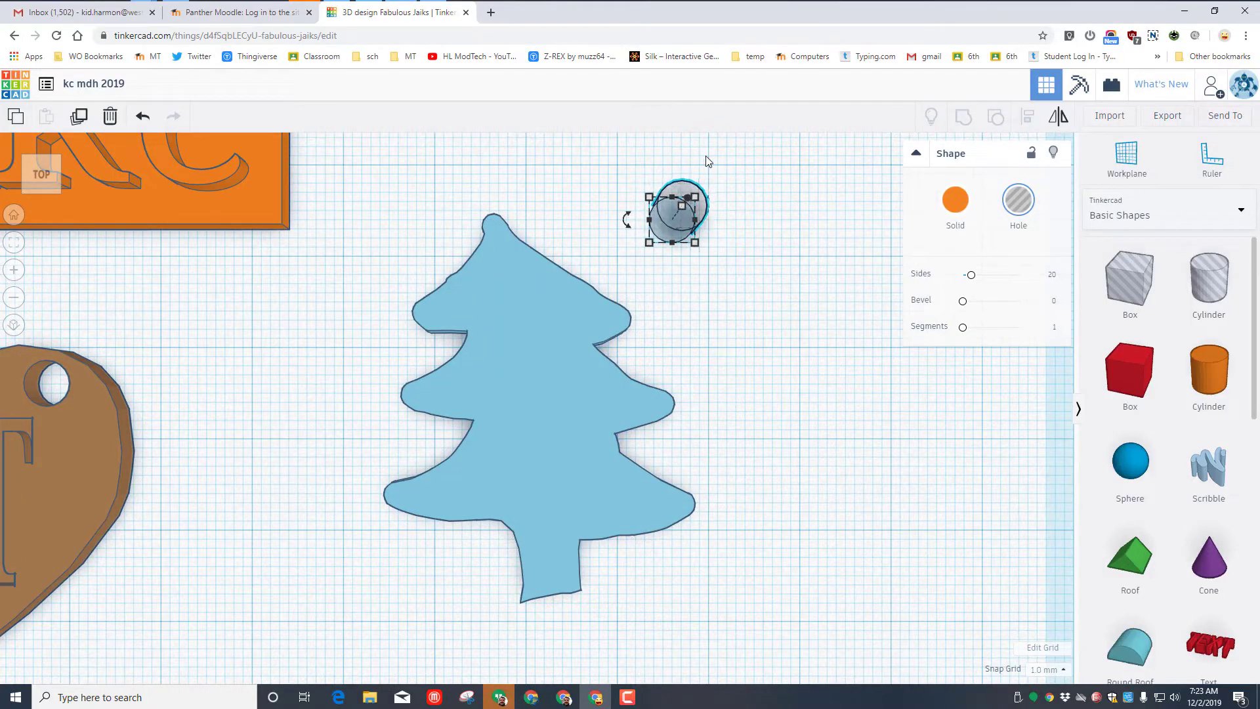
key("Left")
key("Left")
key("Left")
key("Left")
key("Left")
key("Left")
key("Left")
key("Left")
key("Left")
key("Left")
key("Left")
key("Left")
key("Left")
key("Left")
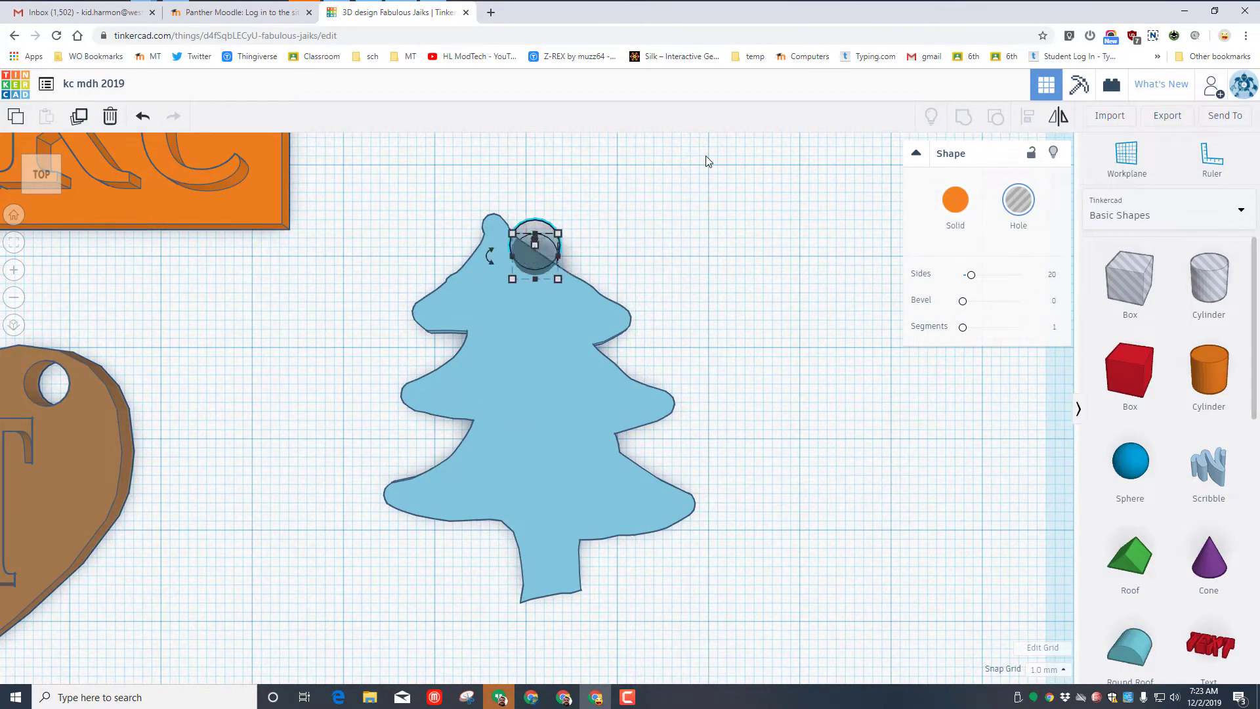
key("Down")
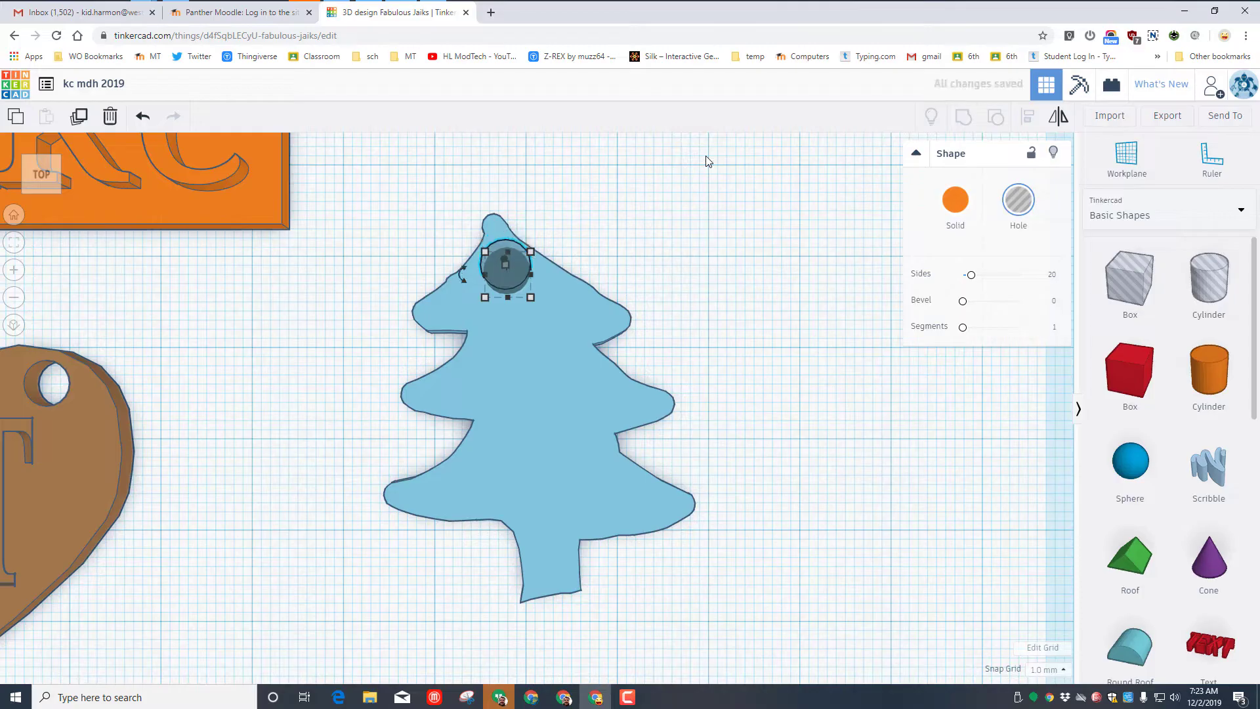
- Nudge the hole cylinder slightly left to centre it below the tree's tip, and group both shapes to cut the keychain hole
key("Left")
left_click_drag(593, 219, 471, 290)
left_click(963, 116)
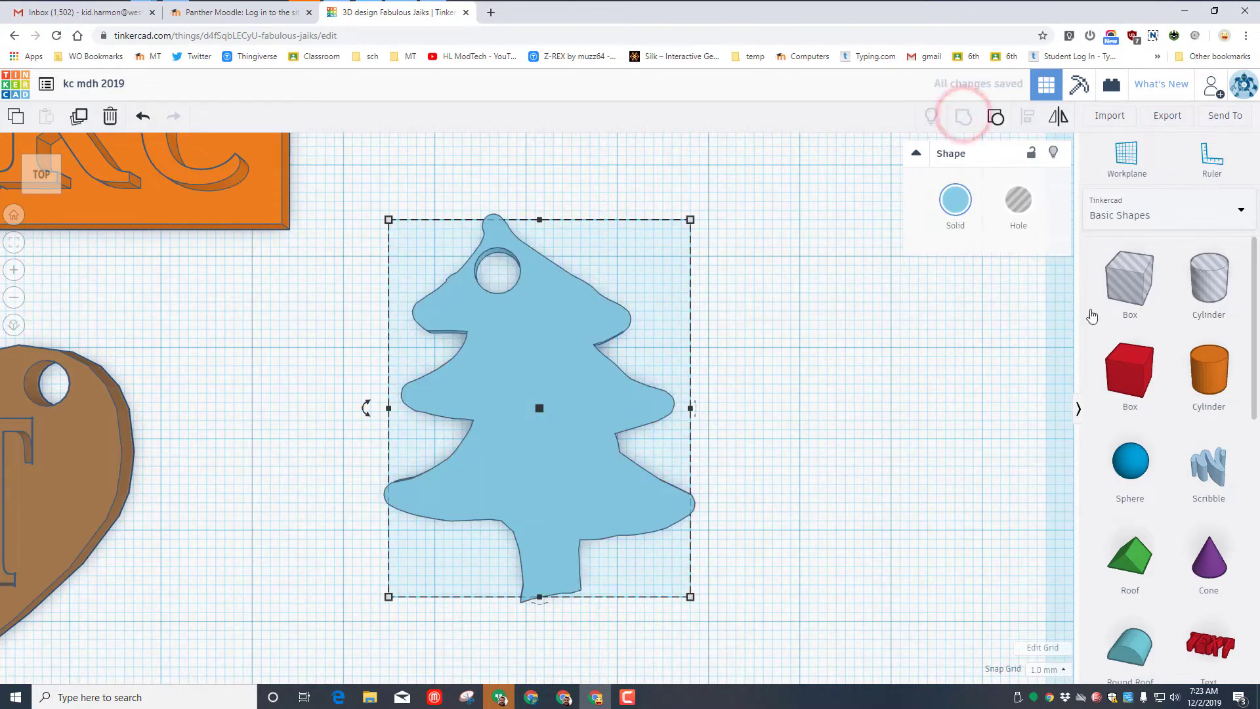
- Set the workplane on the tree's top face and add a text shape there reading "Ho"
left_click(1126, 153)
left_click(556, 433)
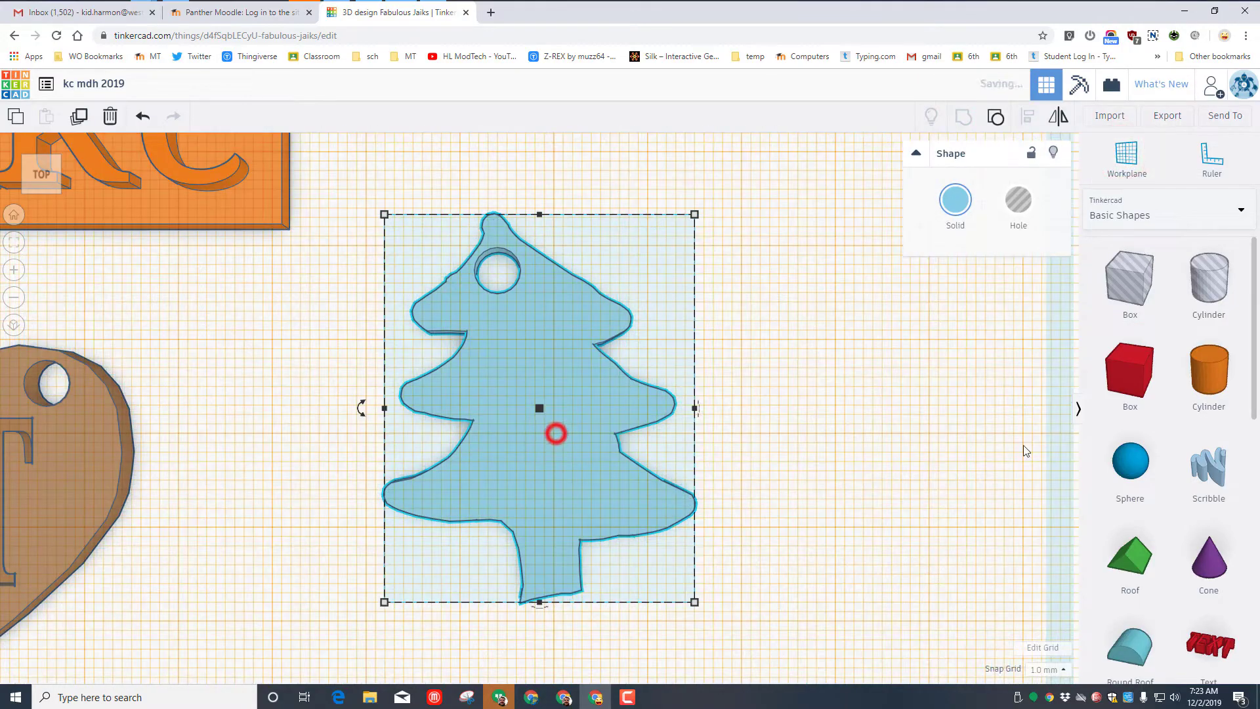
left_click_drag(1240, 656, 505, 410)
double_click(1021, 272)
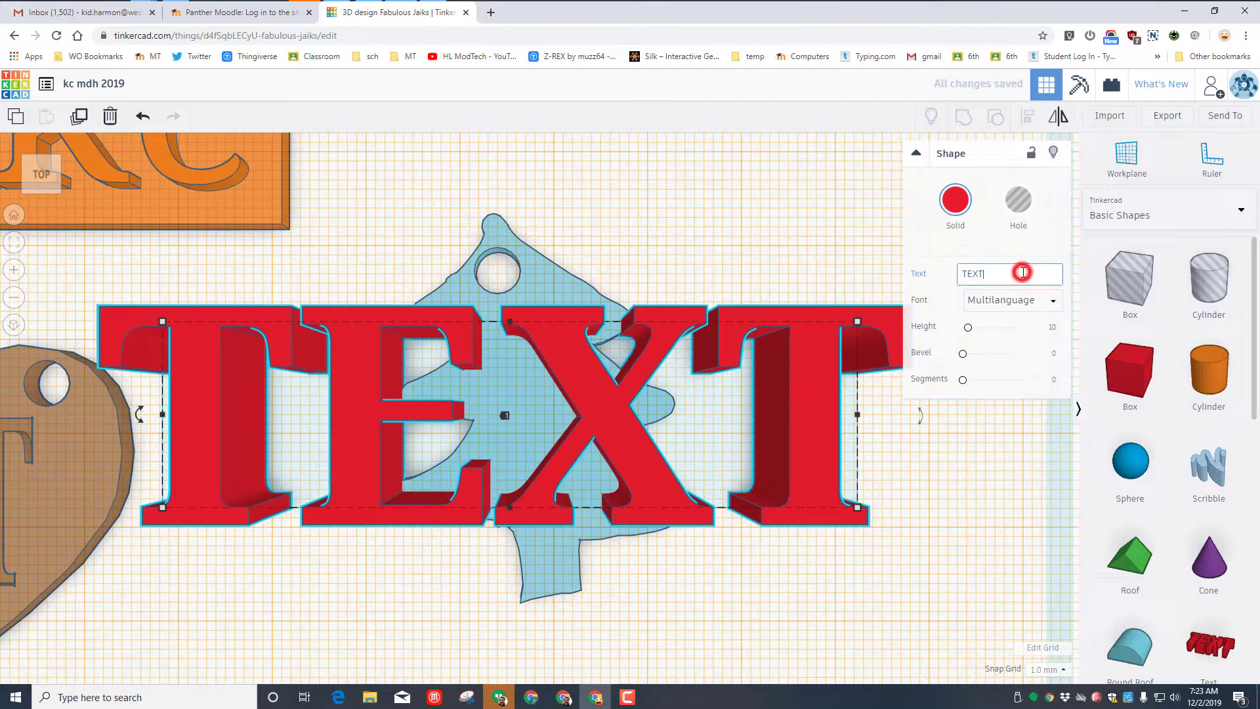
type("T")
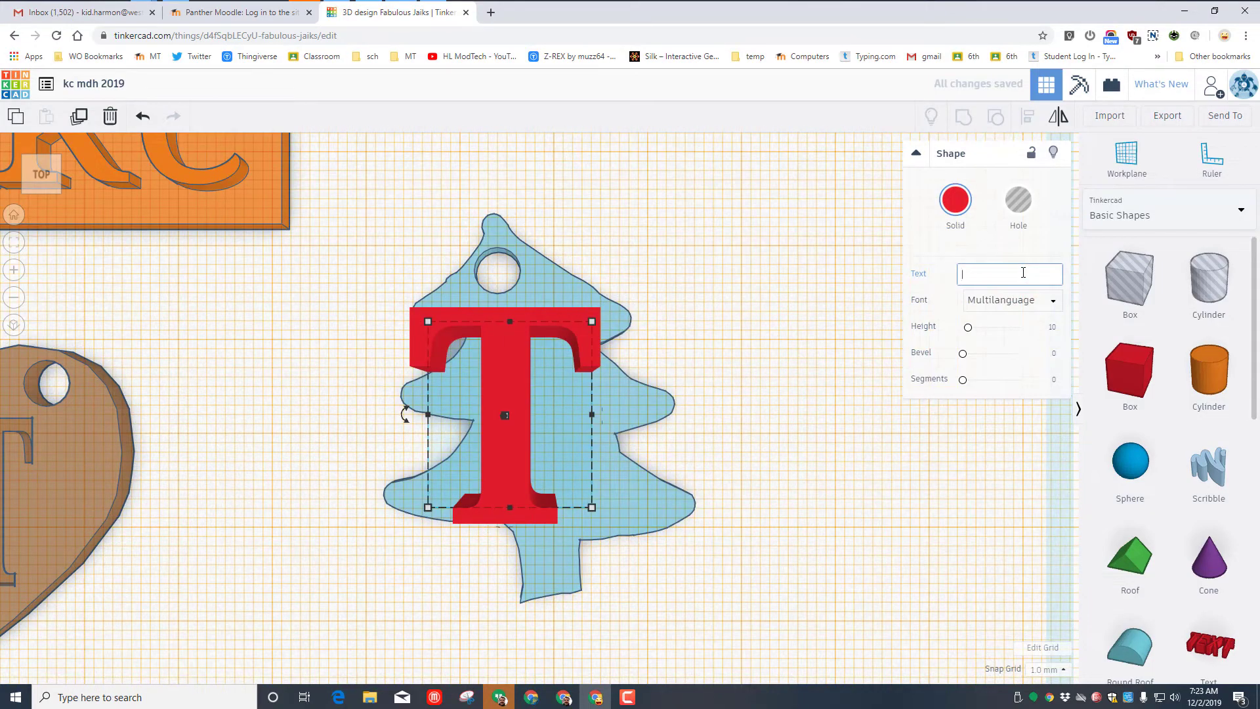
type("Ho")
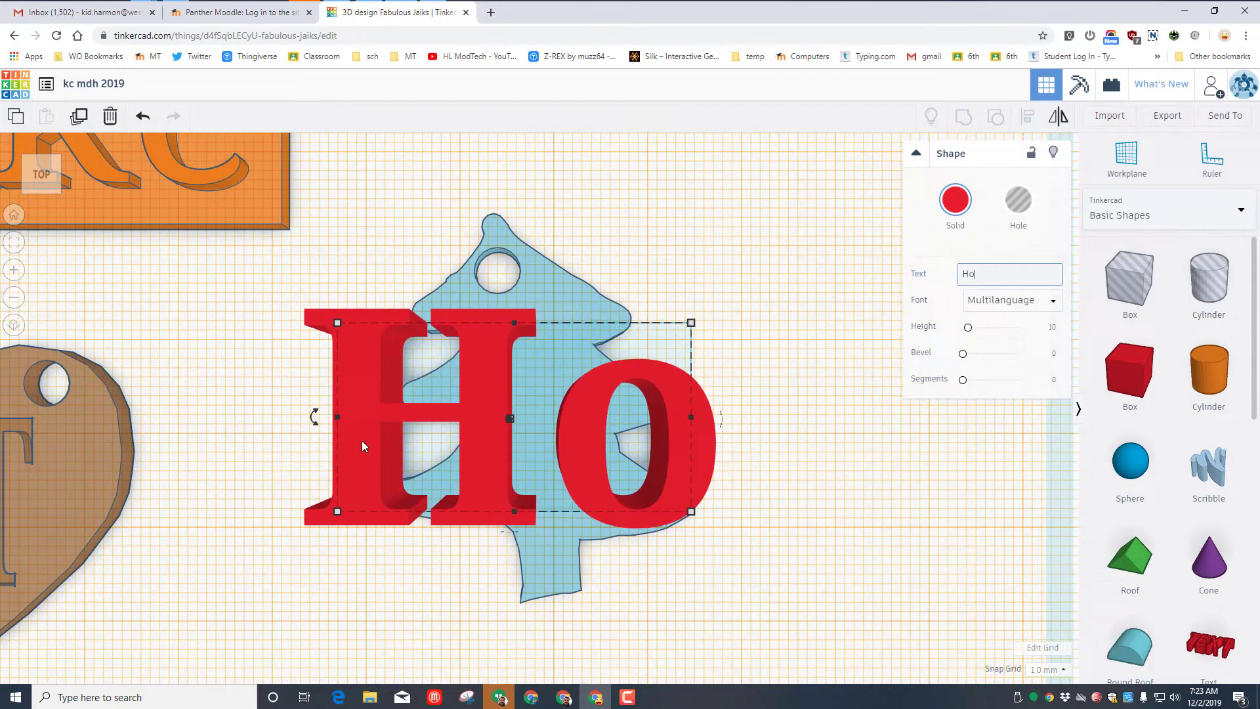
- Shrink the Ho text in width and length to fit the tree and place it just below the keychain hole
left_click(340, 416)
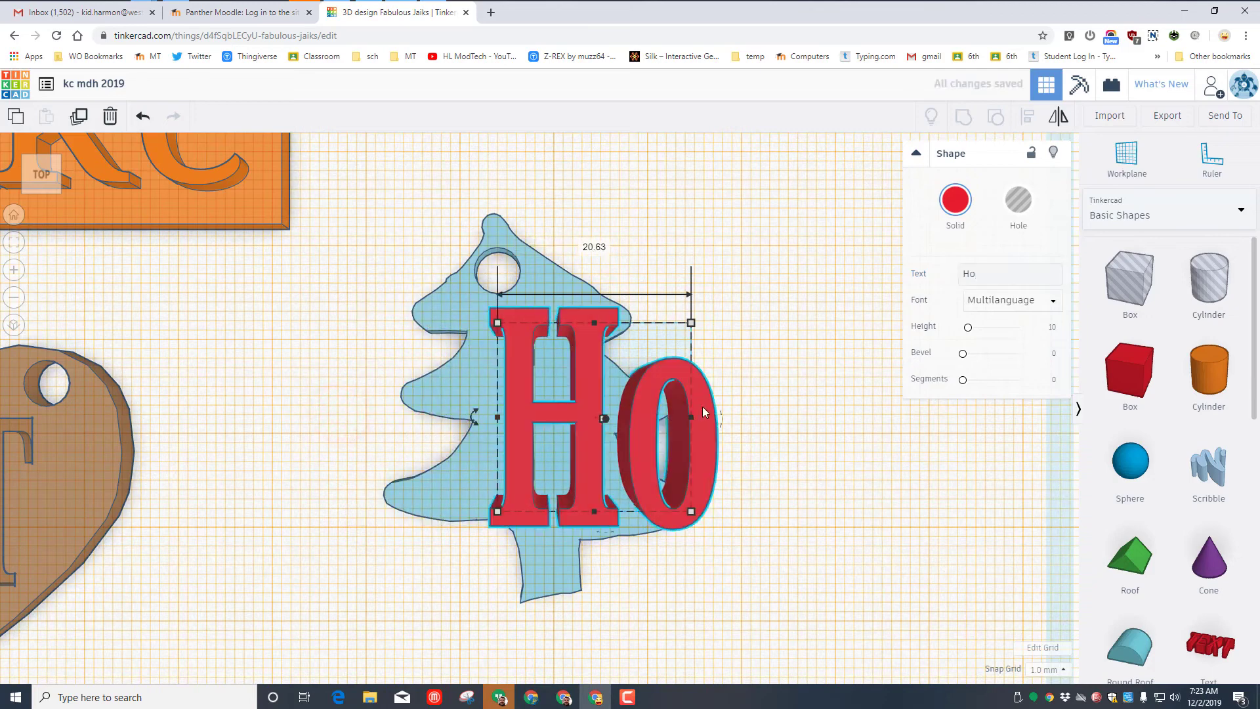
left_click_drag(692, 420, 647, 417)
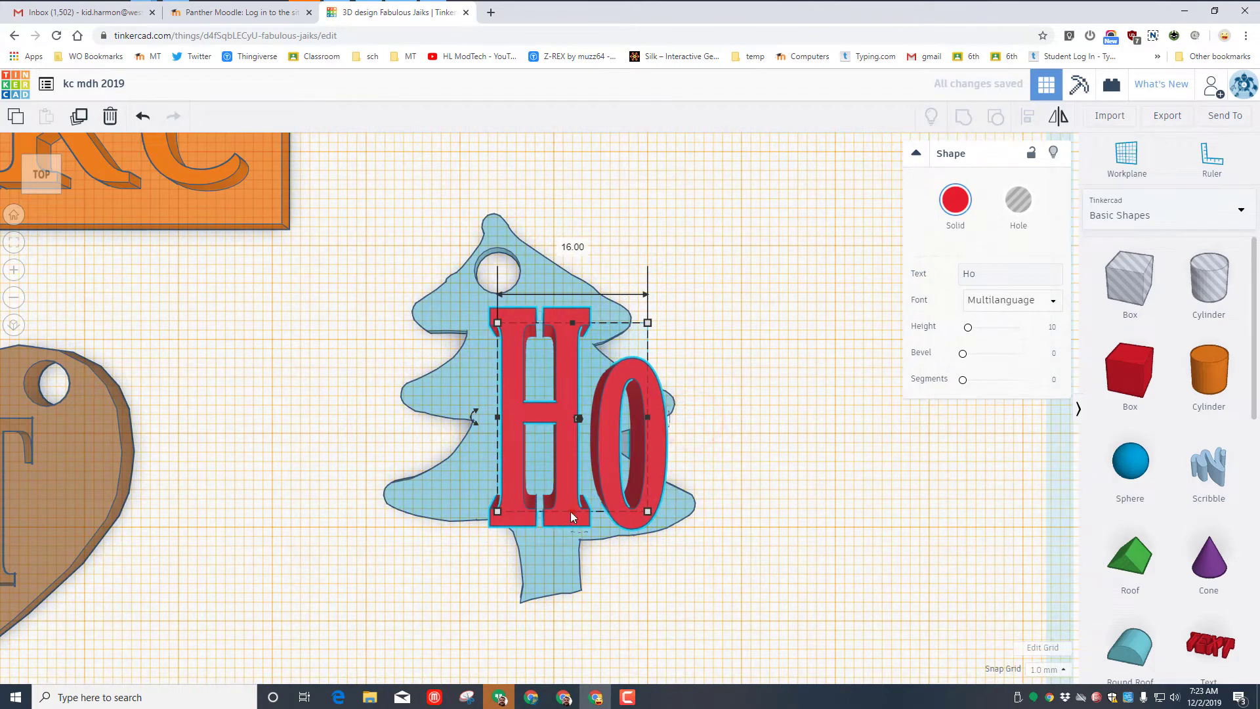
left_click_drag(573, 511, 517, 349)
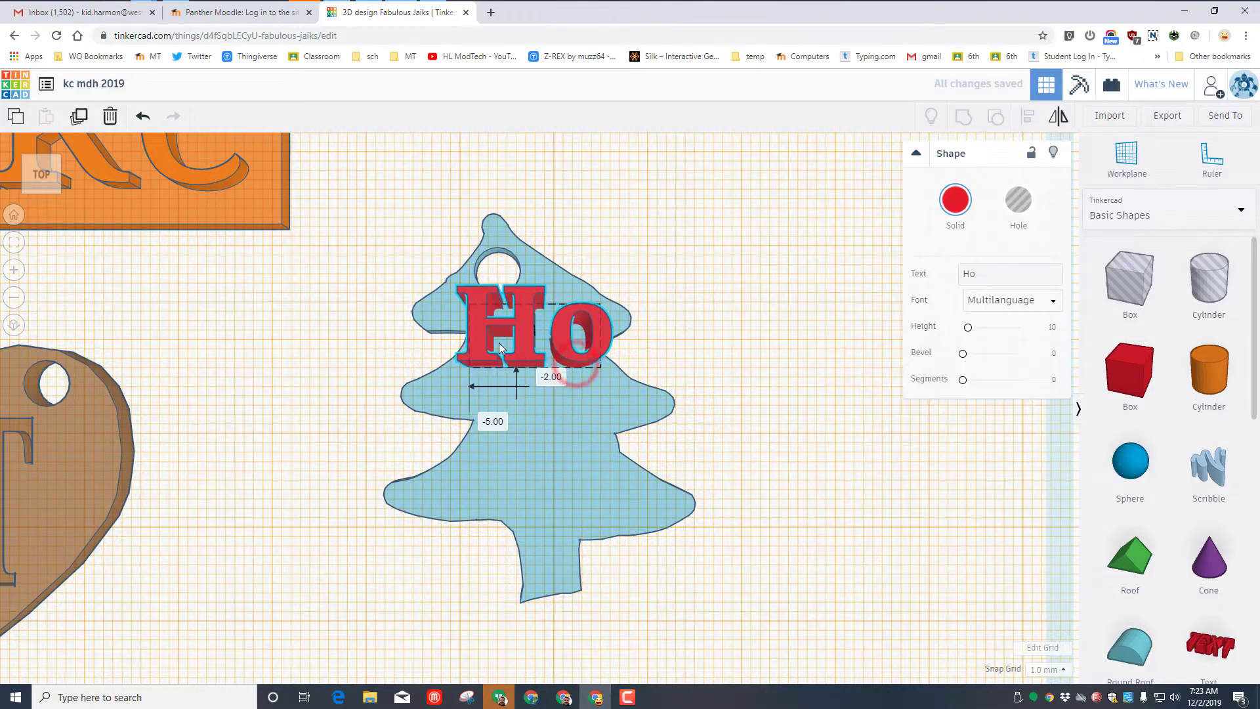
- Set the height of the Ho text to 2 mm
left_click(59, 195)
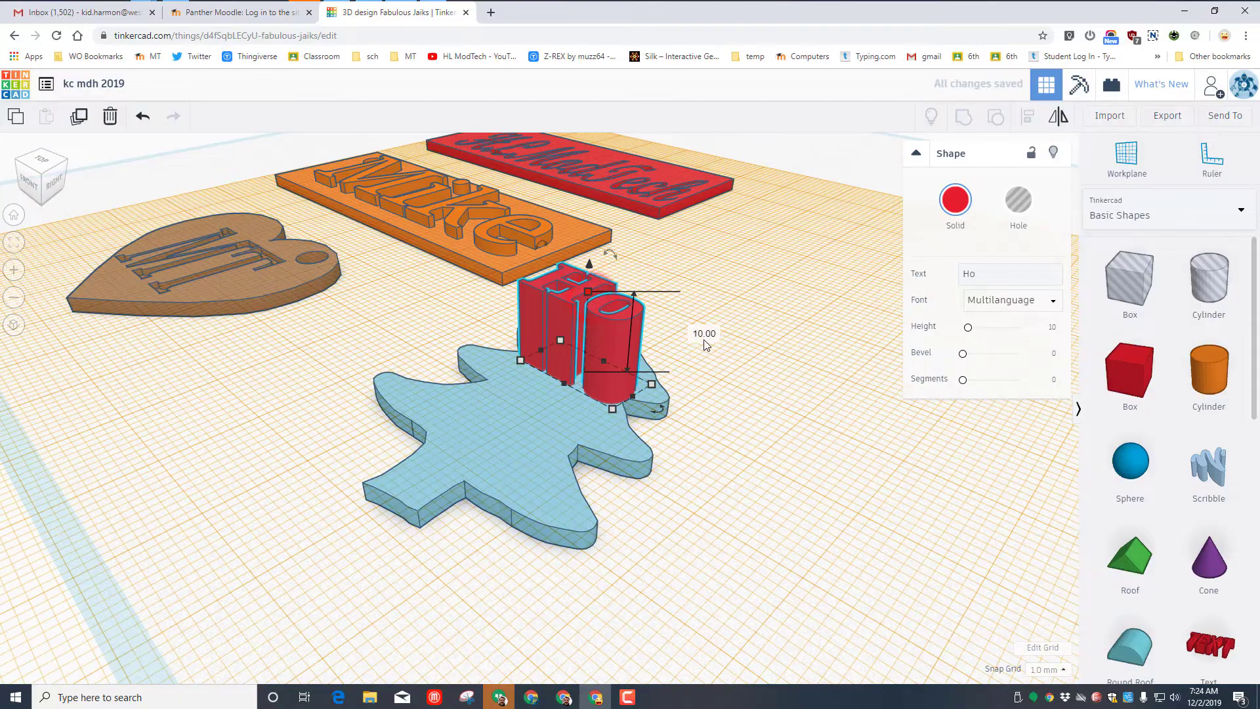
left_click(704, 335)
type("2")
key("Return")
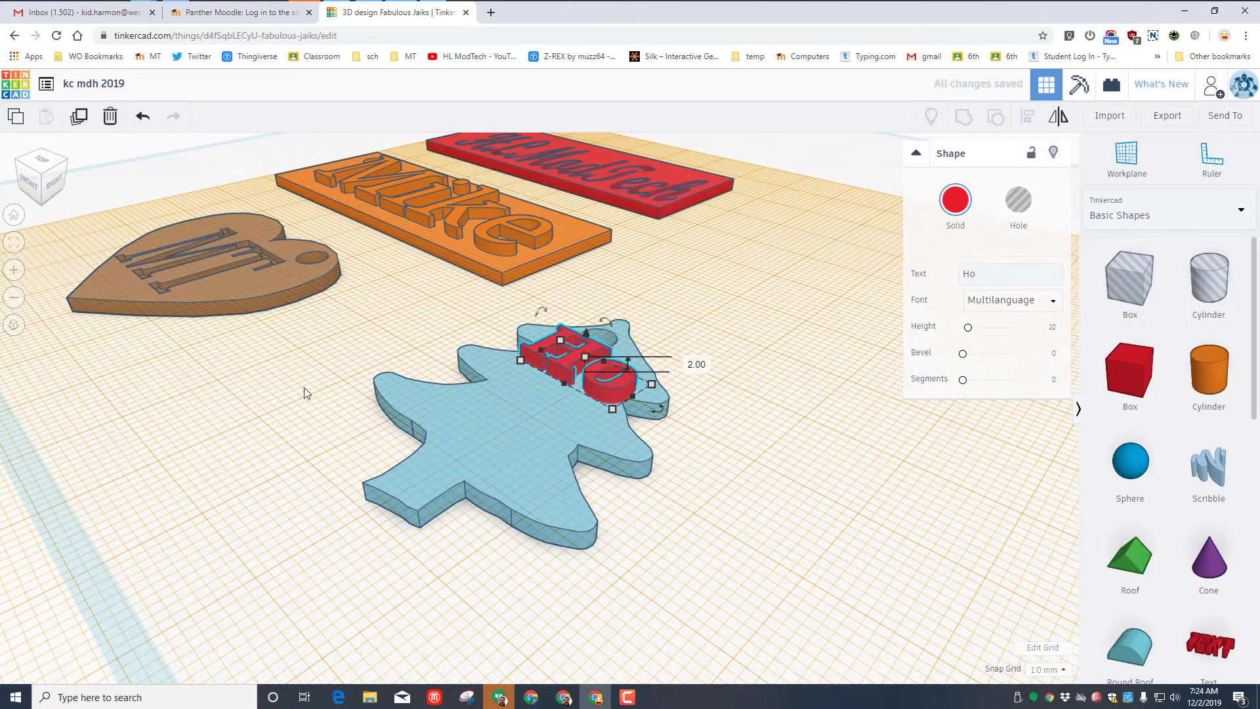
- Duplicate the Ho text twice down the tree so that three evenly spaced lines read Ho Ho Ho
right_click_drag(304, 392, 502, 393)
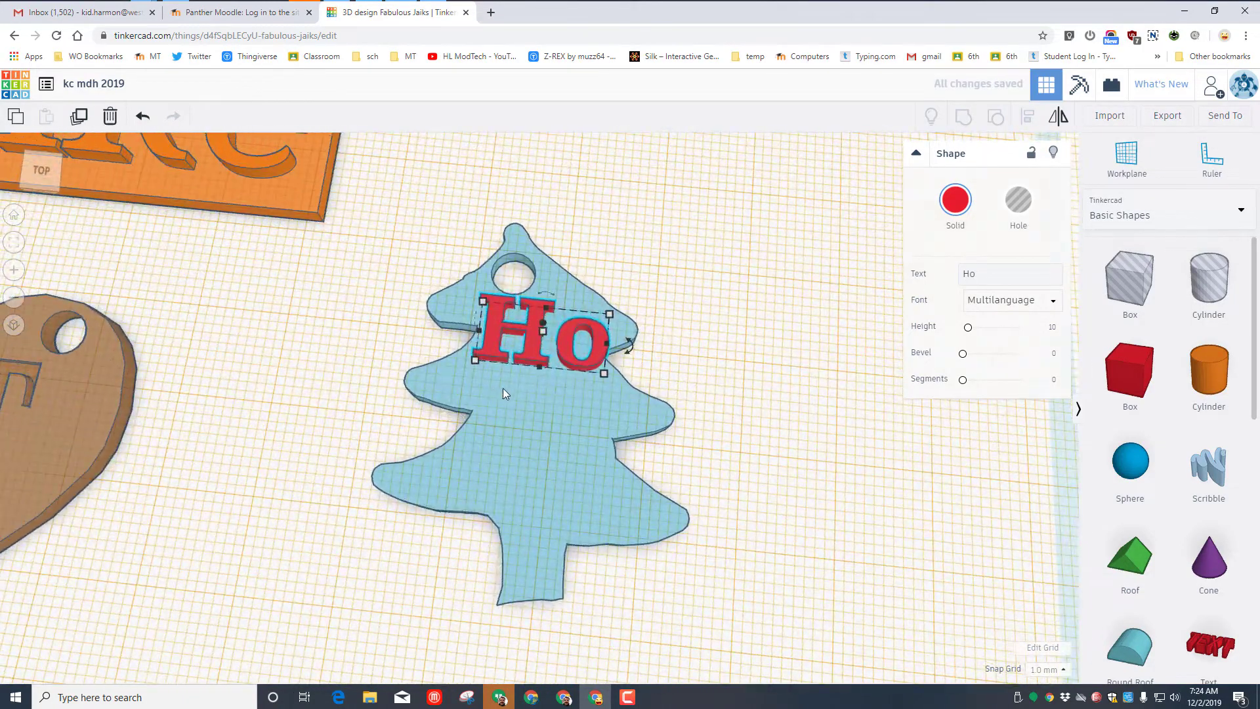
left_click(525, 348)
left_click(526, 350)
key("ctrl+d")
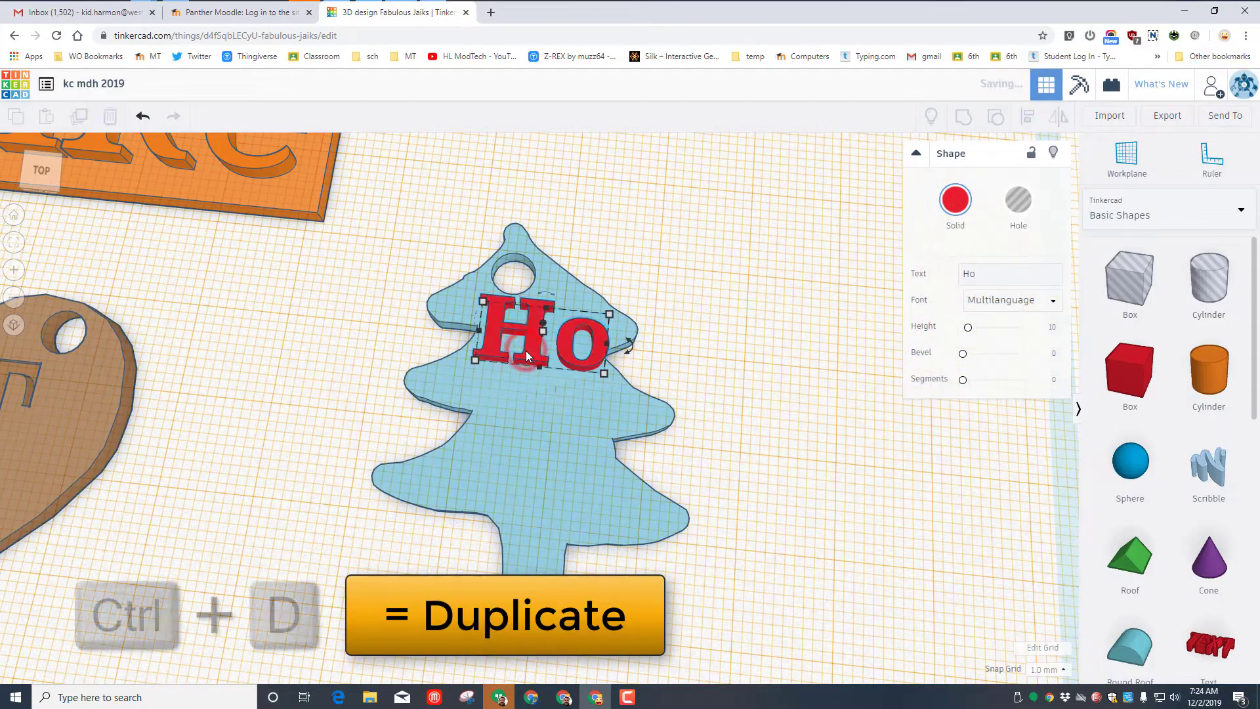
key("shift+Down")
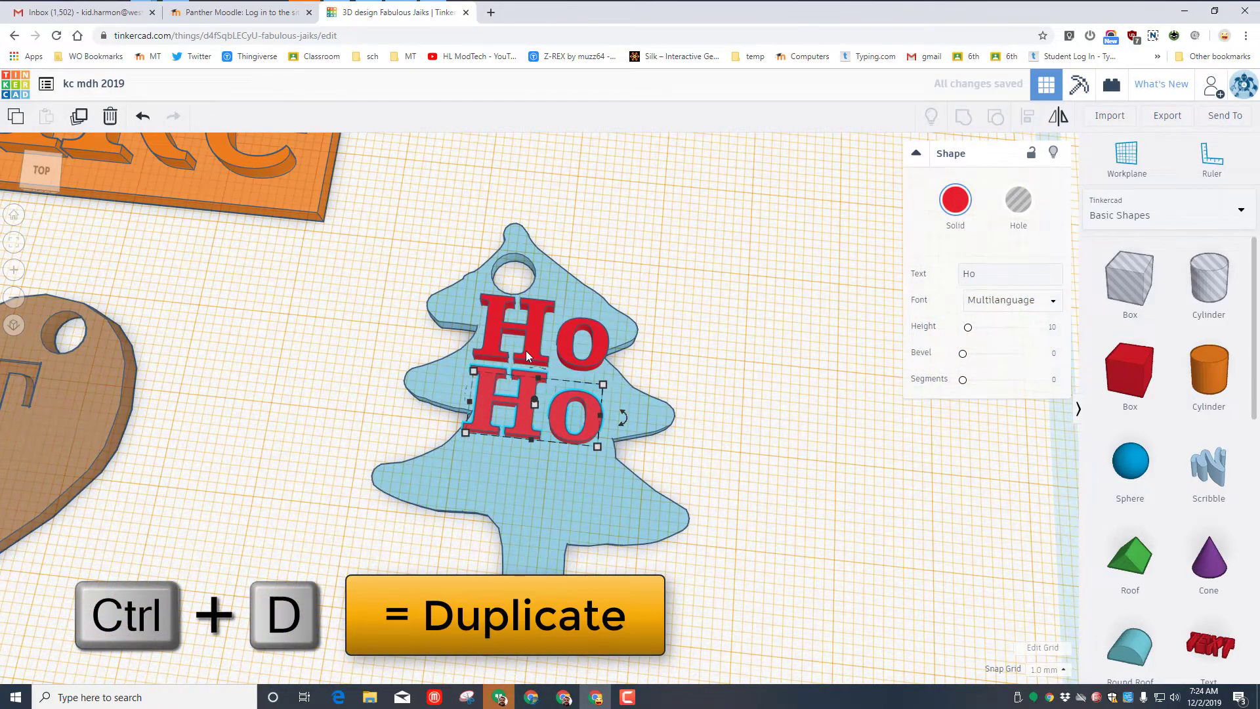
key("ctrl+d")
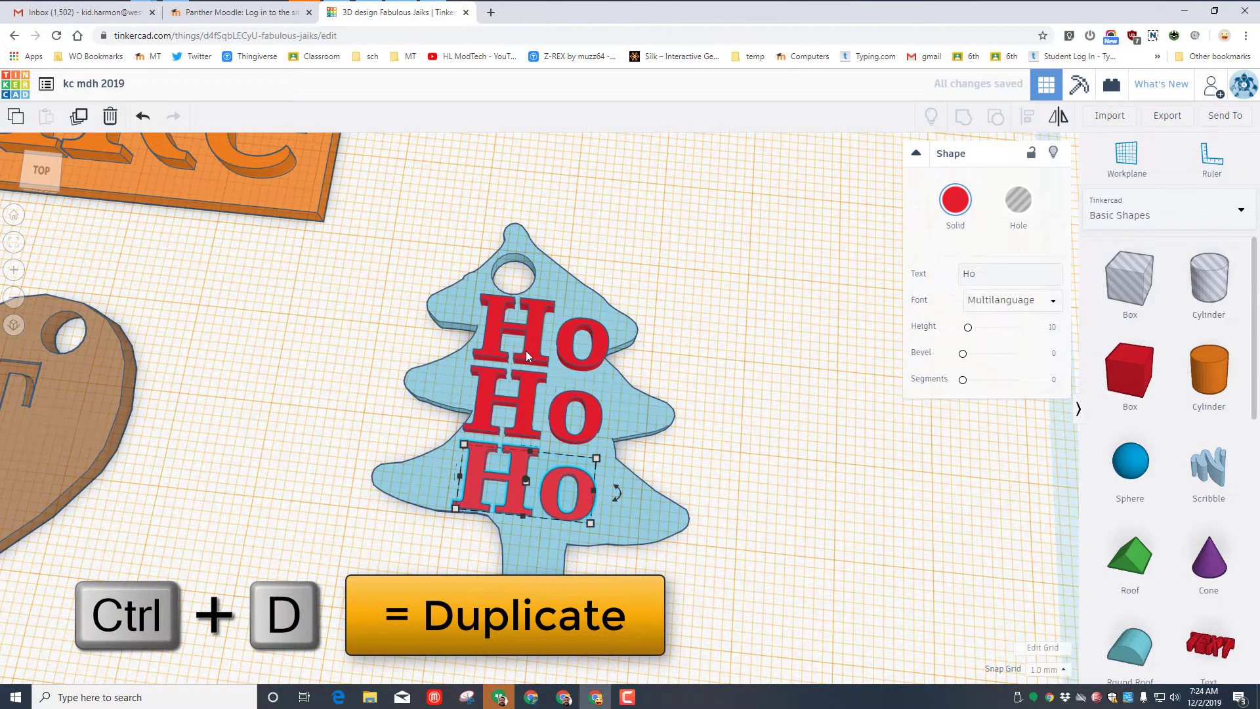
- Group the tree with its three Ho texts and colour the combined shape dark green
left_click_drag(321, 284, 675, 577)
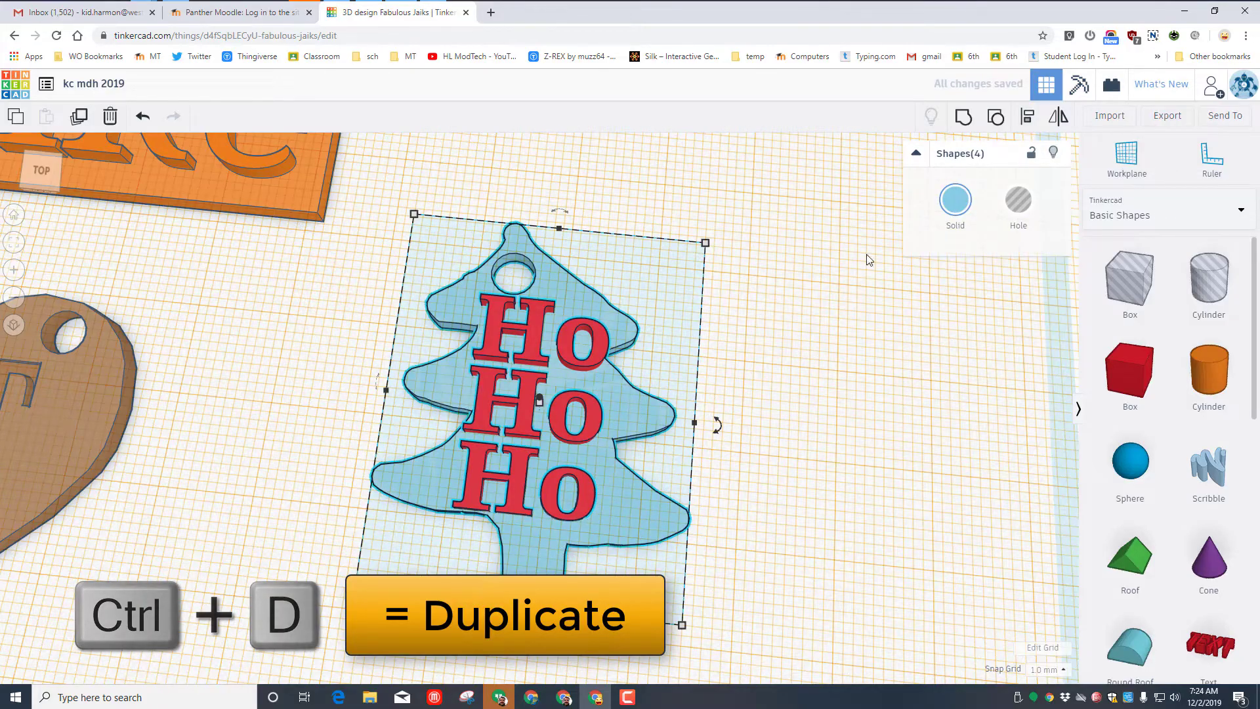
left_click(963, 116)
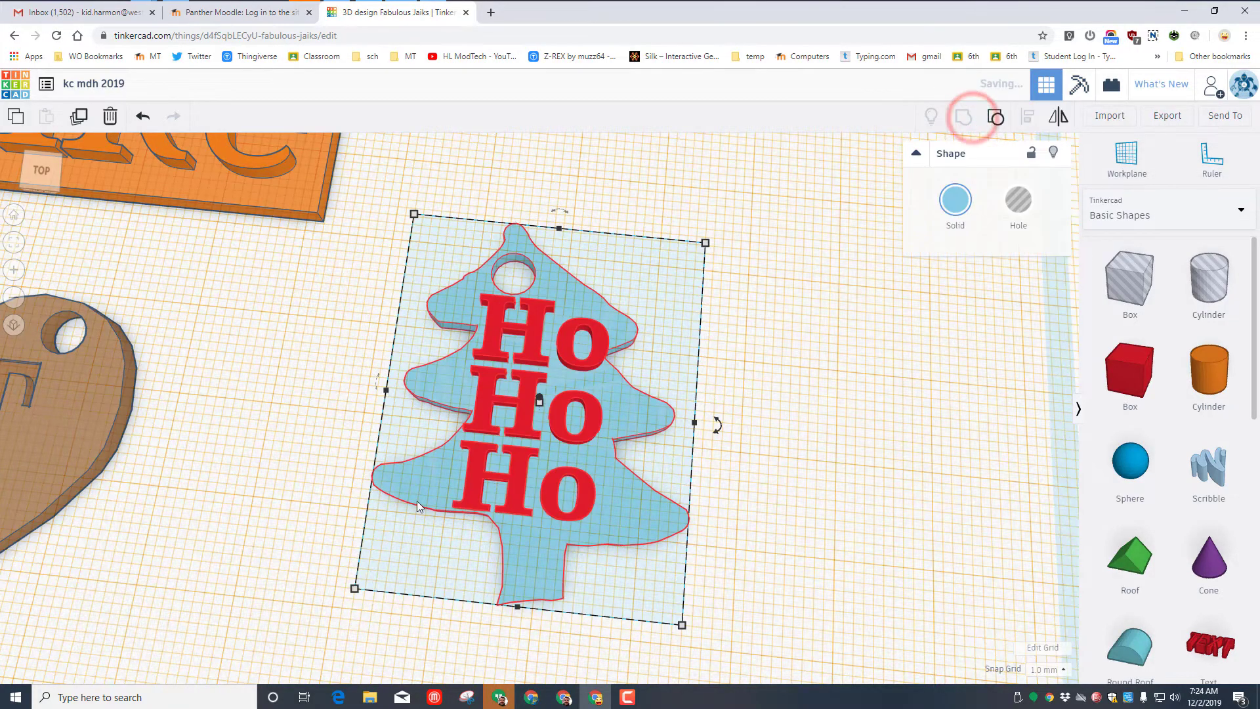
right_click_drag(341, 533, 498, 420)
left_click(955, 200)
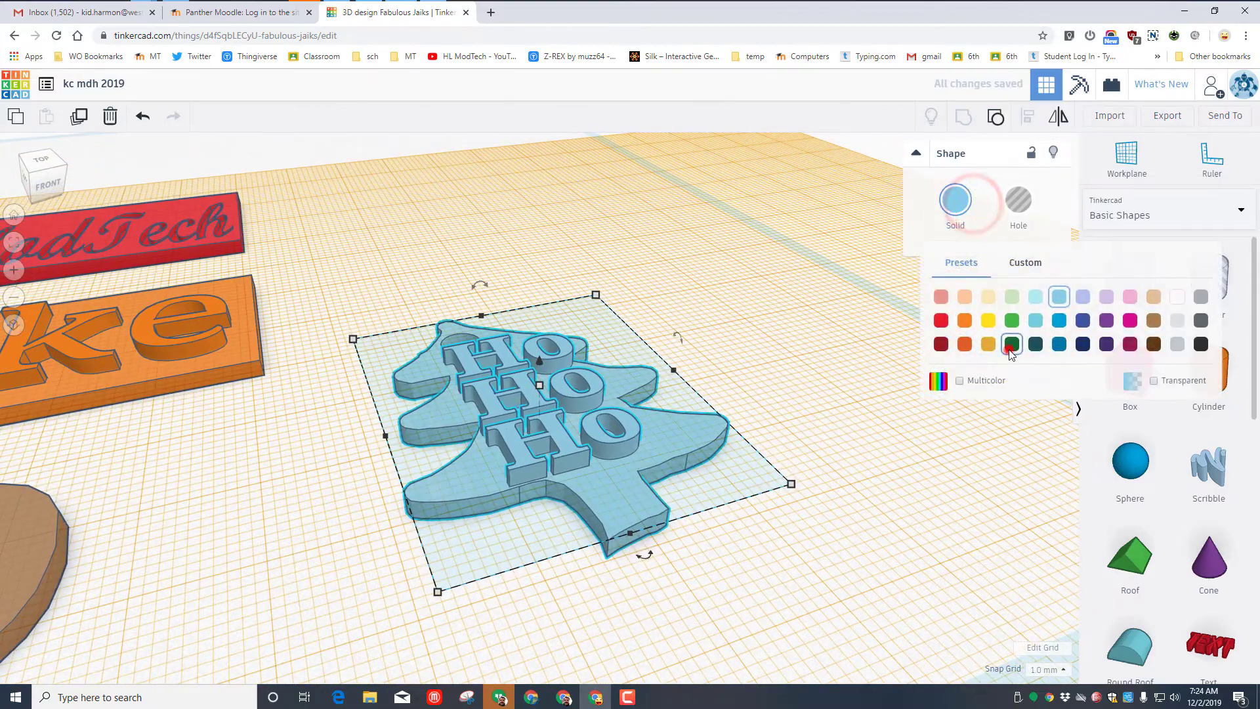
left_click(1009, 348)
- Return the workplane to the base grid and view all four keychains together
right_click_drag(716, 428, 754, 418)
left_click(1128, 154)
left_click(744, 422)
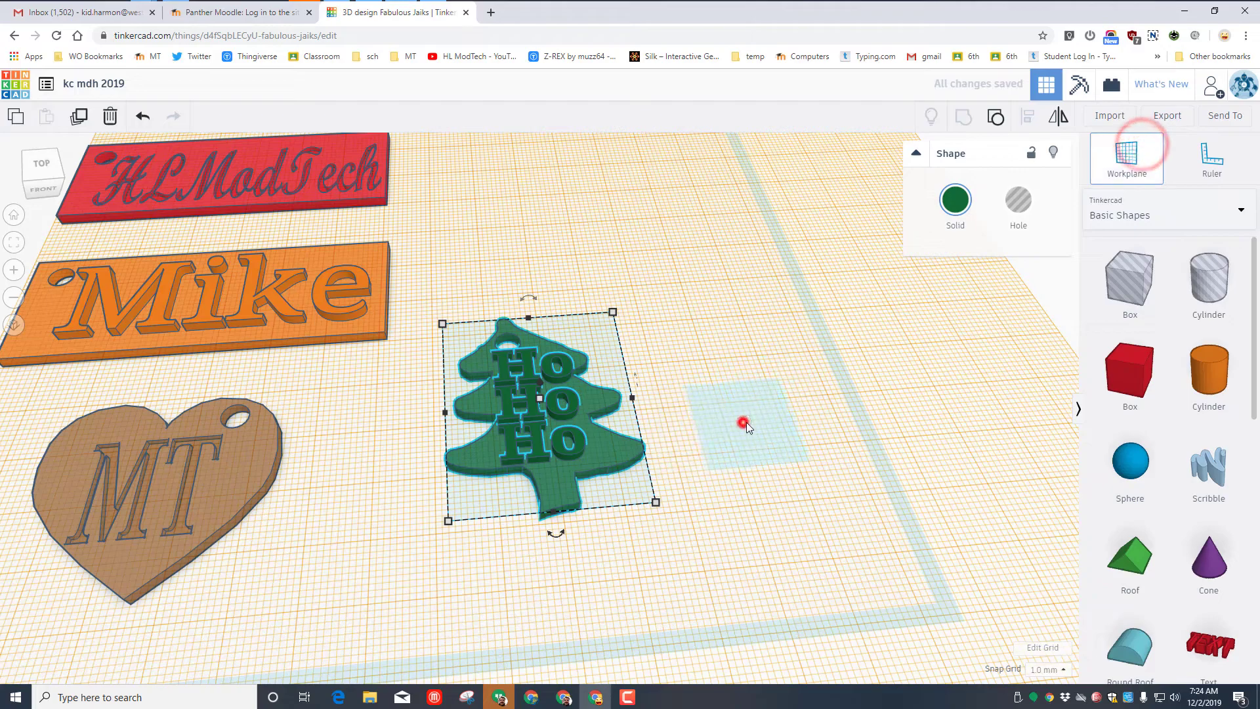
scroll(616, 407, "down", 3)
right_click_drag(571, 450, 773, 376)
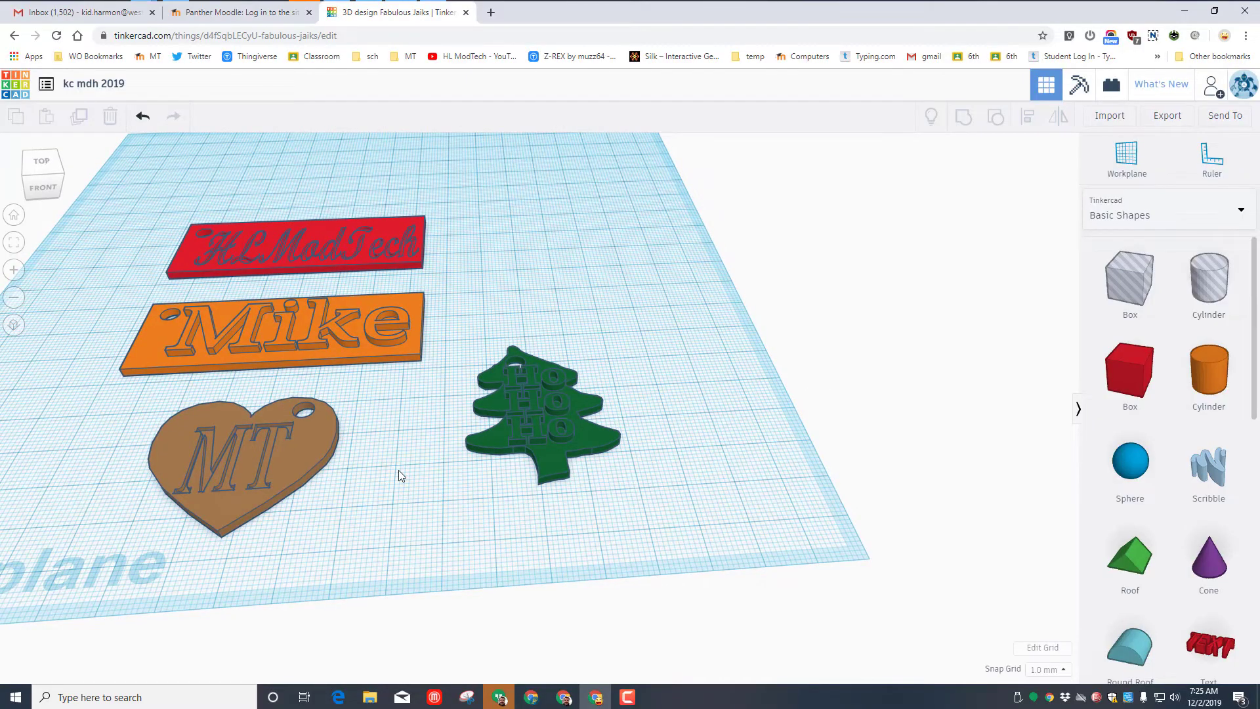
right_click_drag(441, 452, 463, 438)
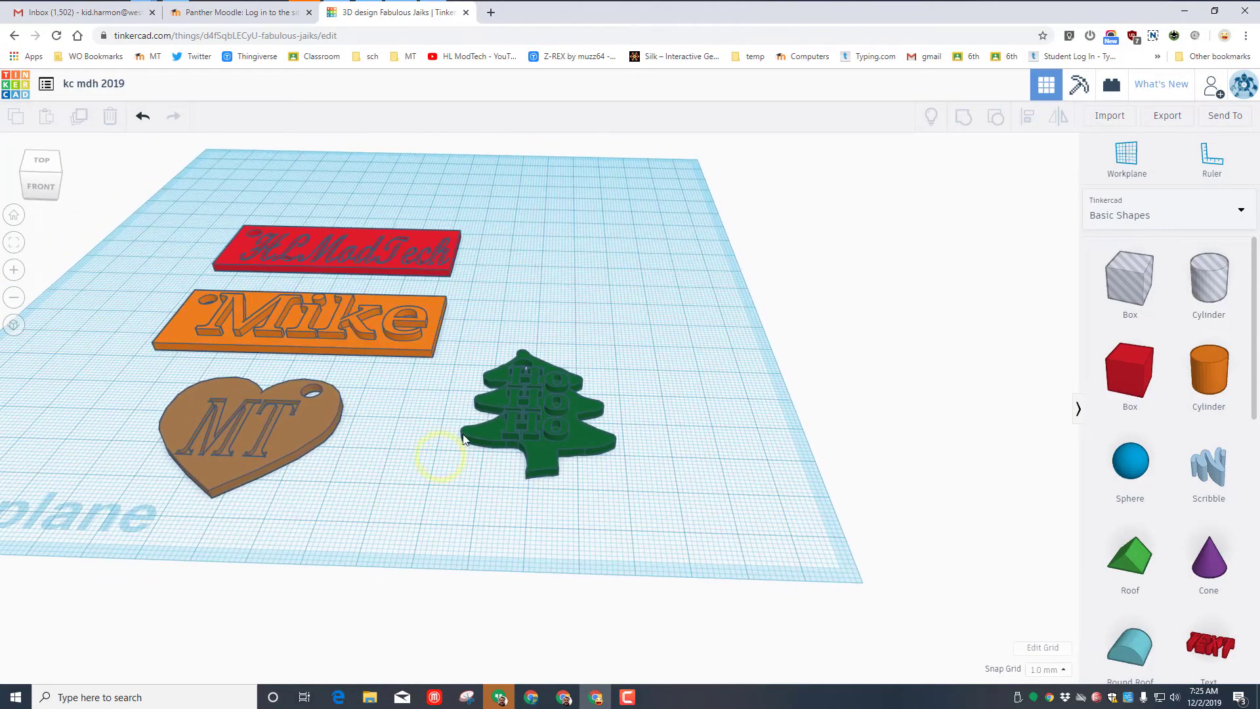
- Select the red HLModTech plate and export only the selected shape as an STL file
left_click(379, 328)
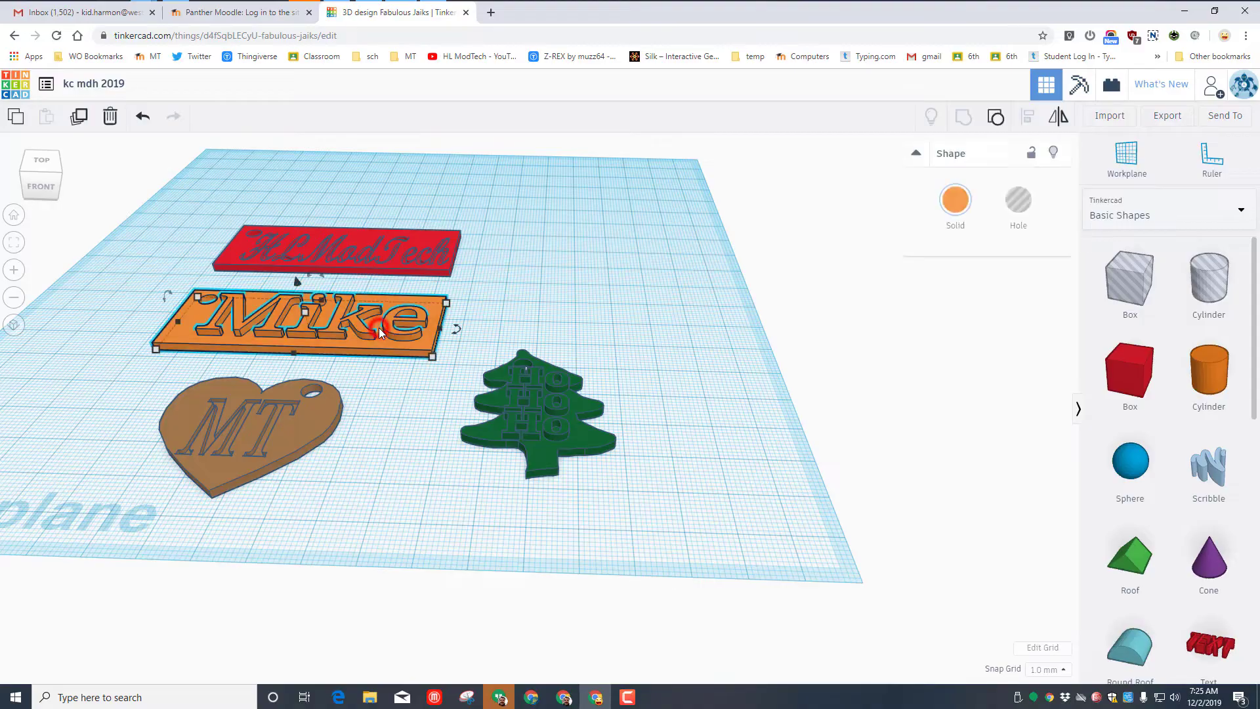
left_click(533, 395)
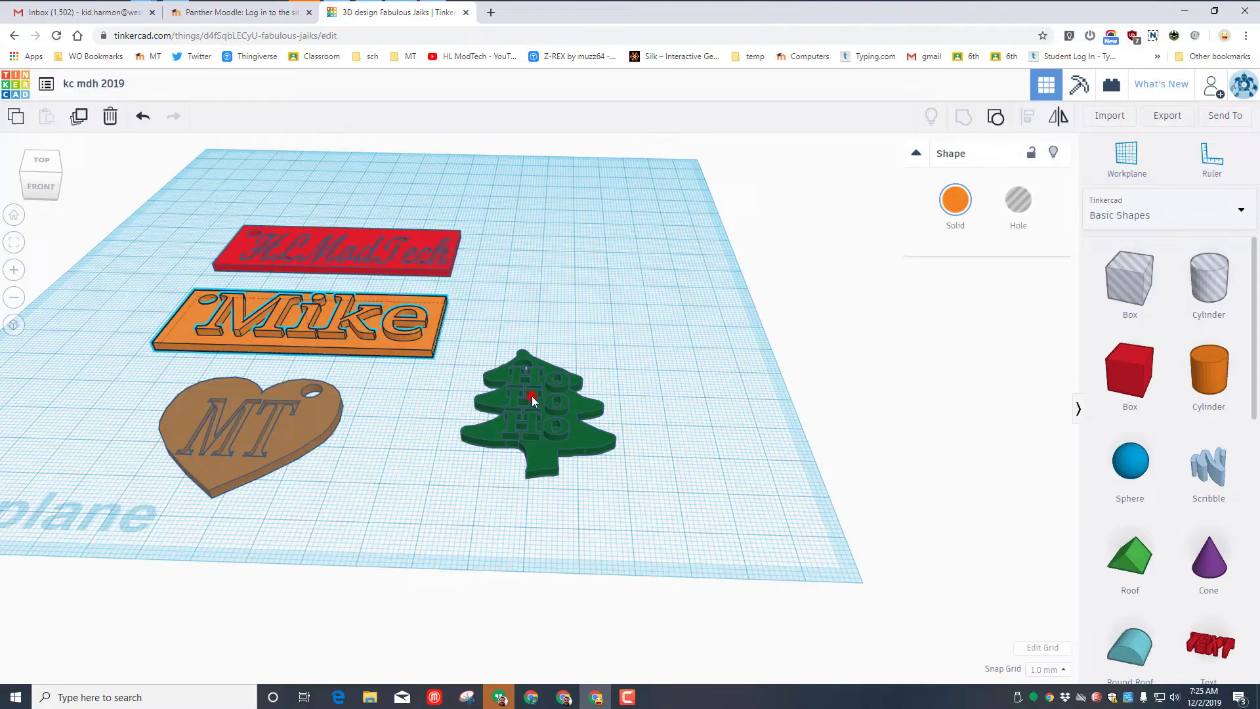
left_click(254, 451)
left_click(334, 240)
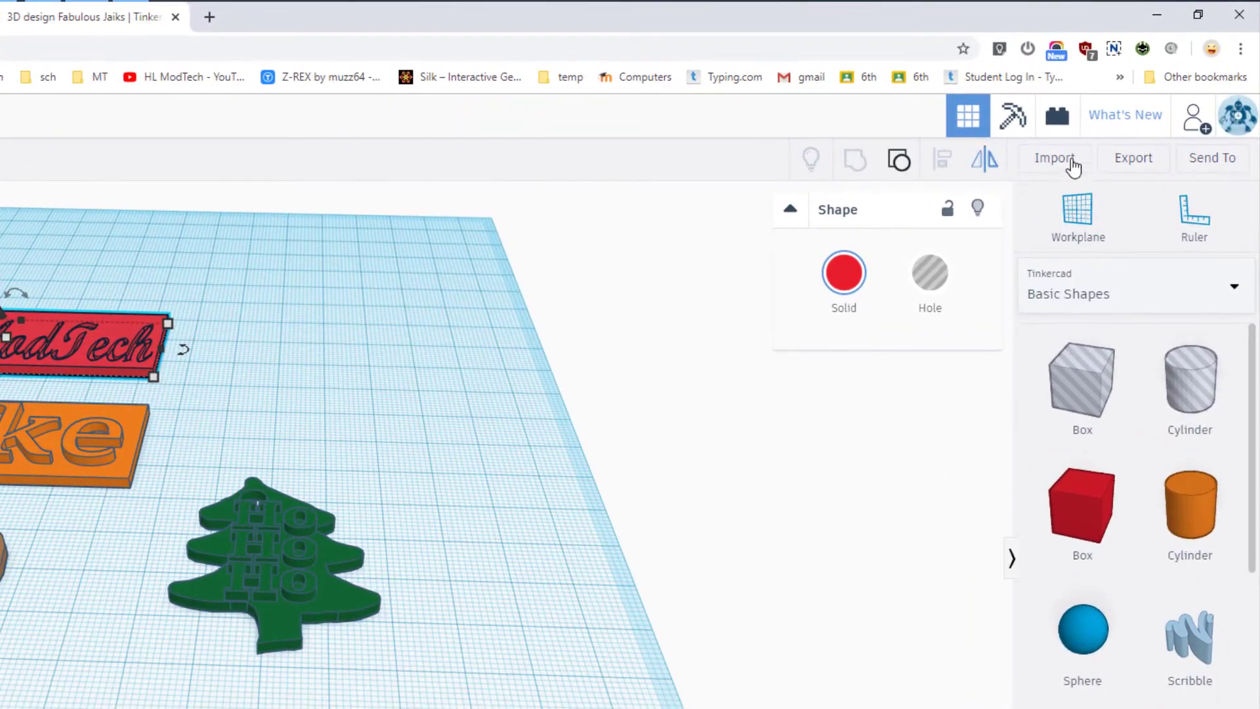
left_click(1160, 120)
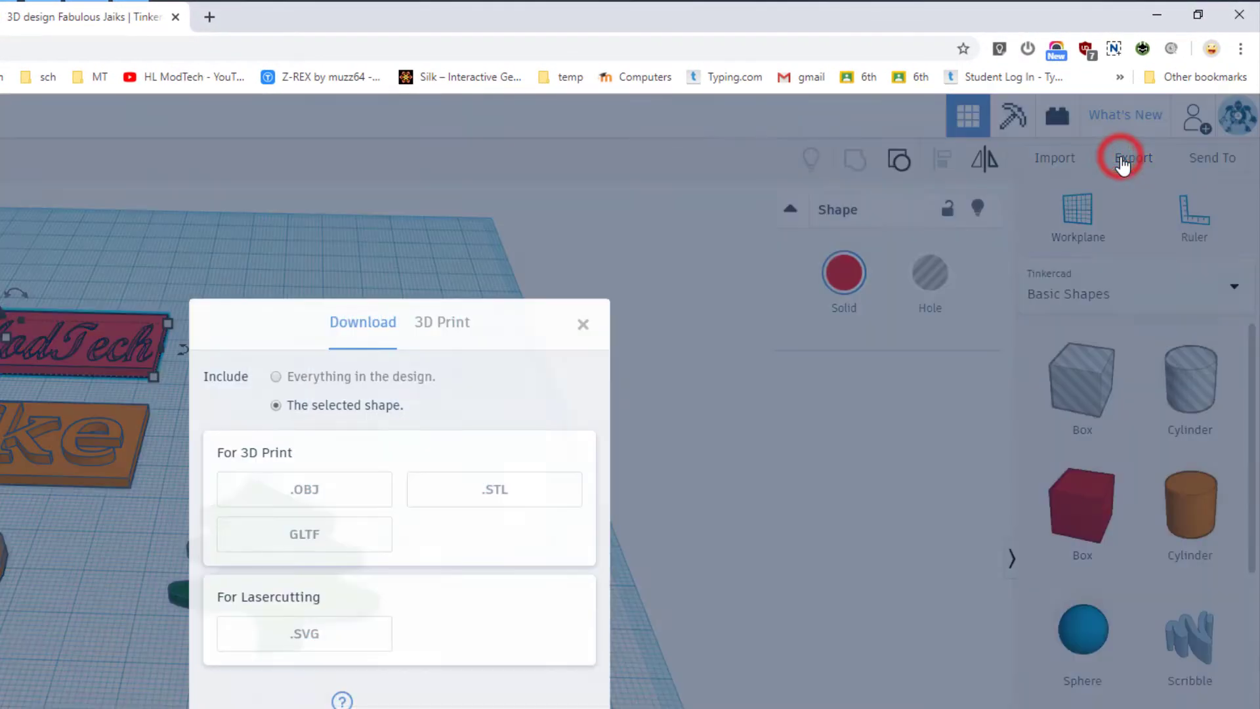
left_click(490, 498)
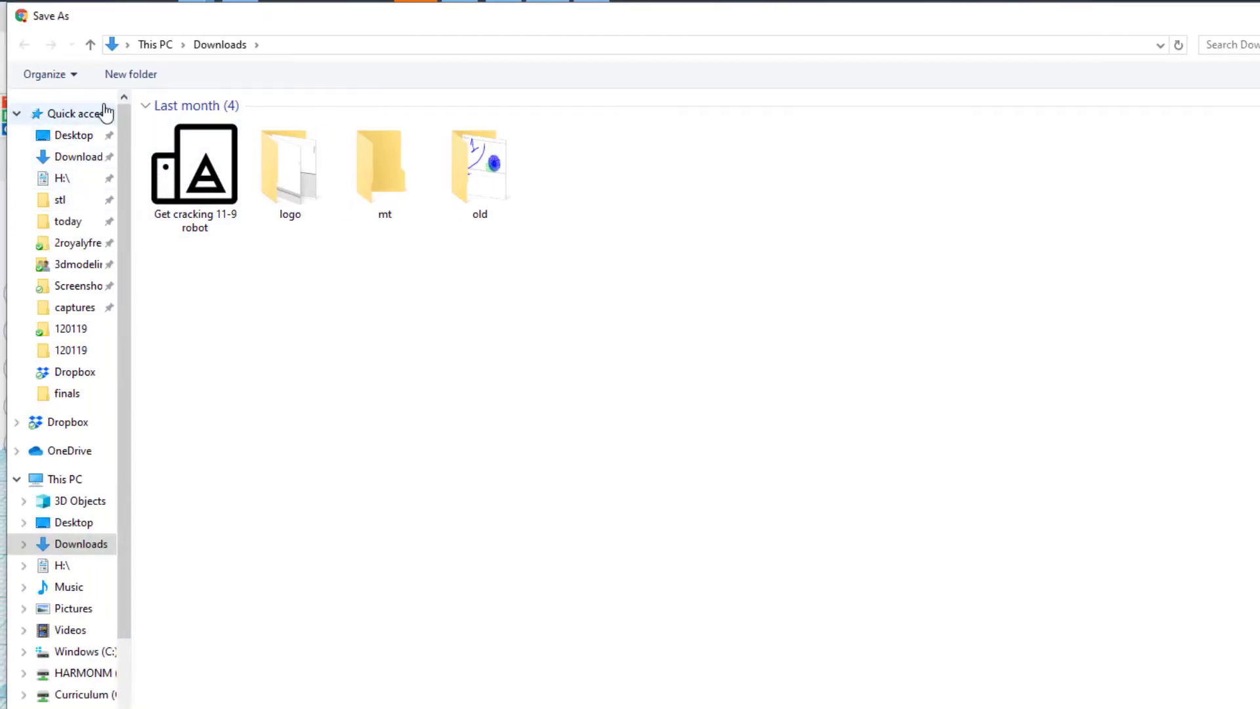
- Save the exported file as "kc mdh 2019" in the stl folder on the Shared (S:) drive
left_click(59, 115)
left_click(17, 114)
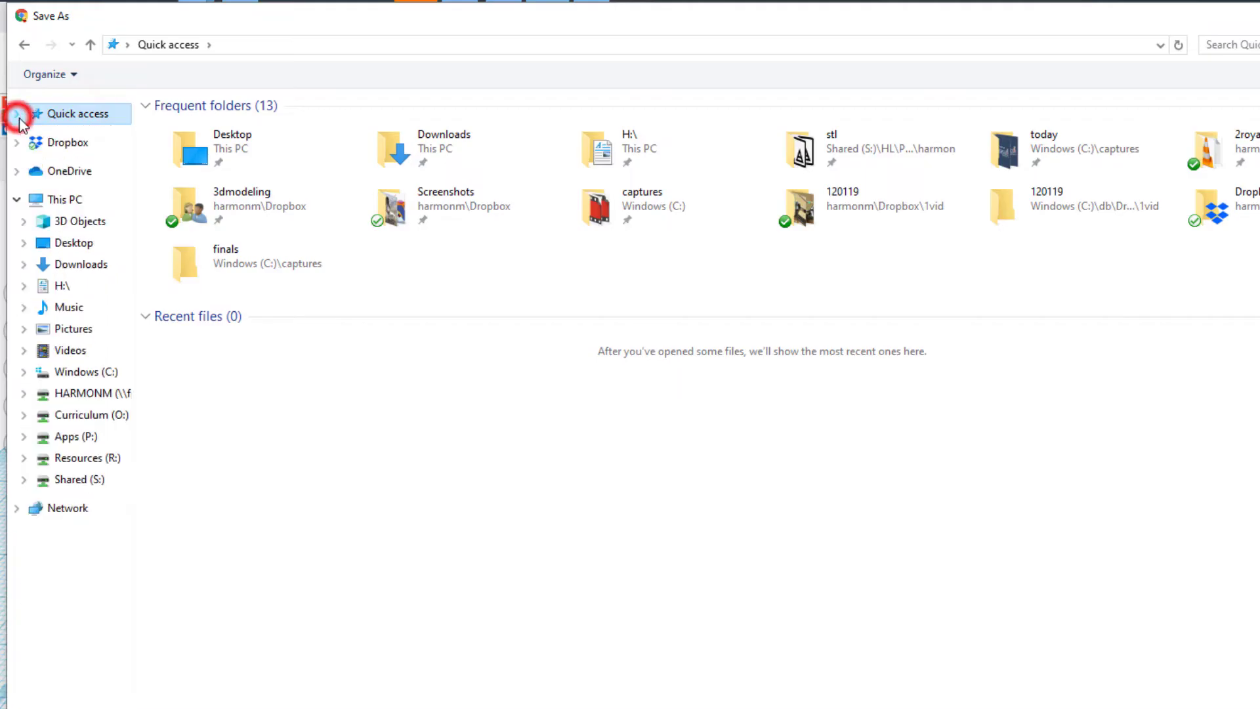
left_click(17, 114)
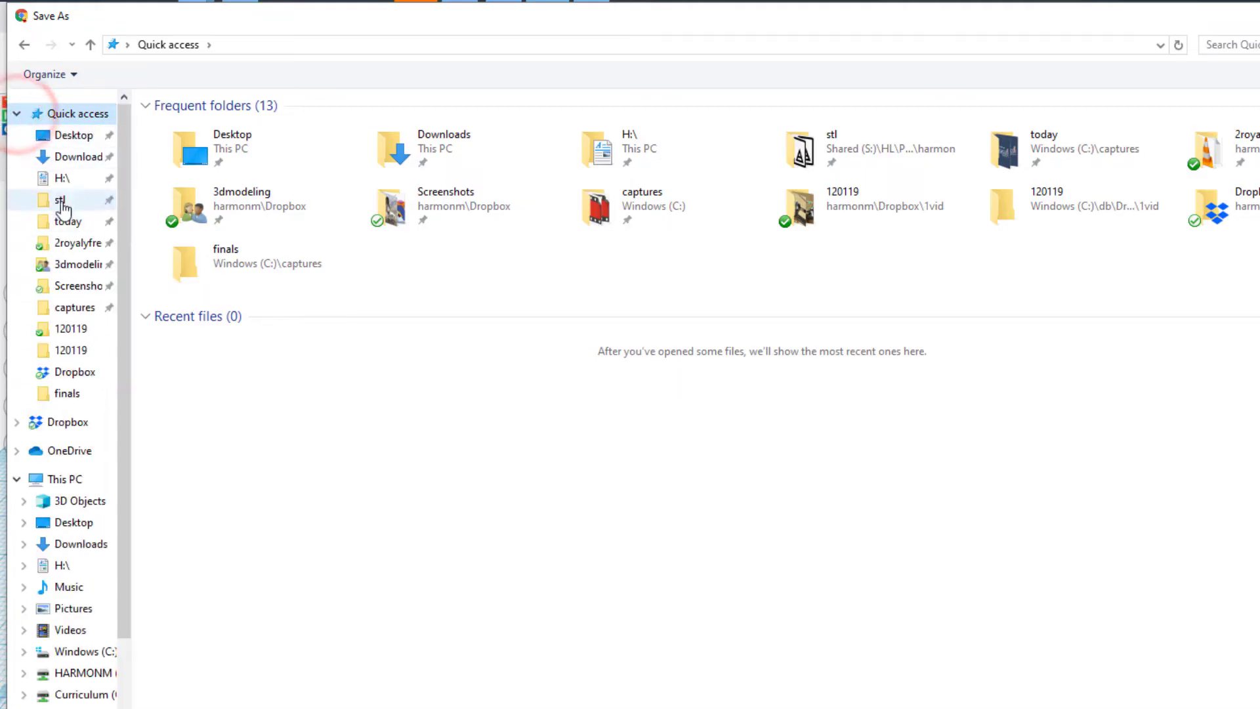
left_click(59, 199)
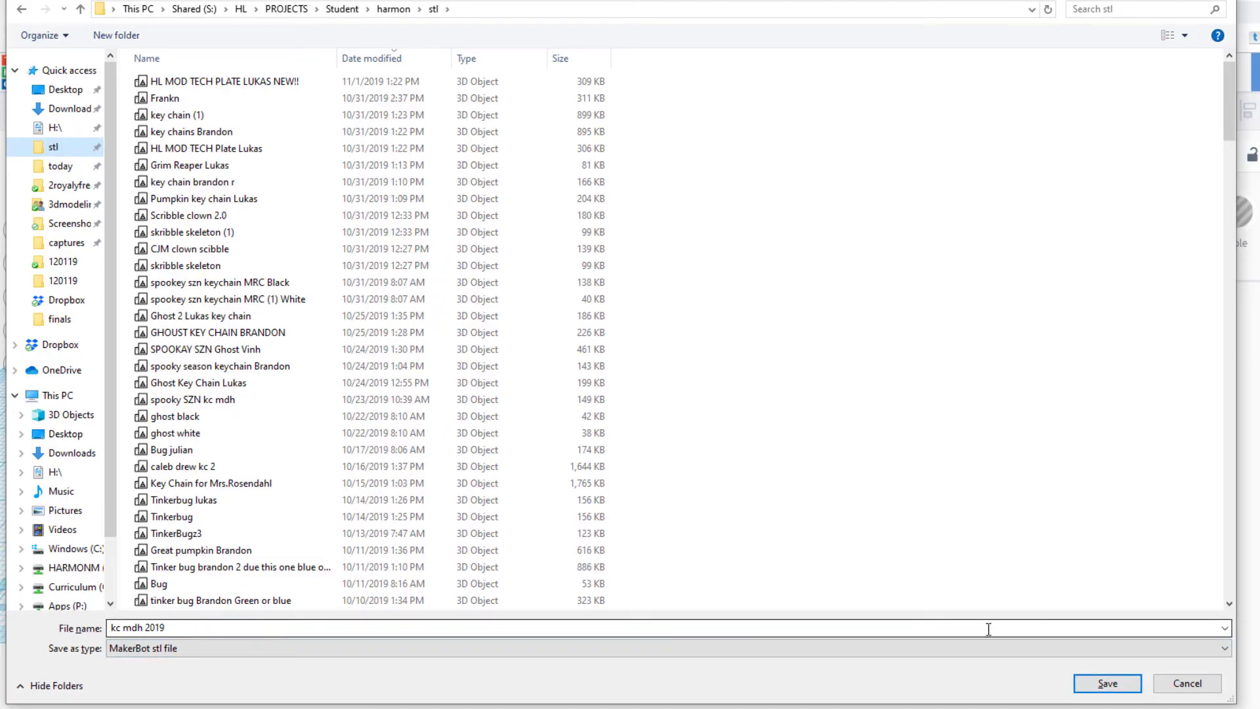
left_click(1120, 689)
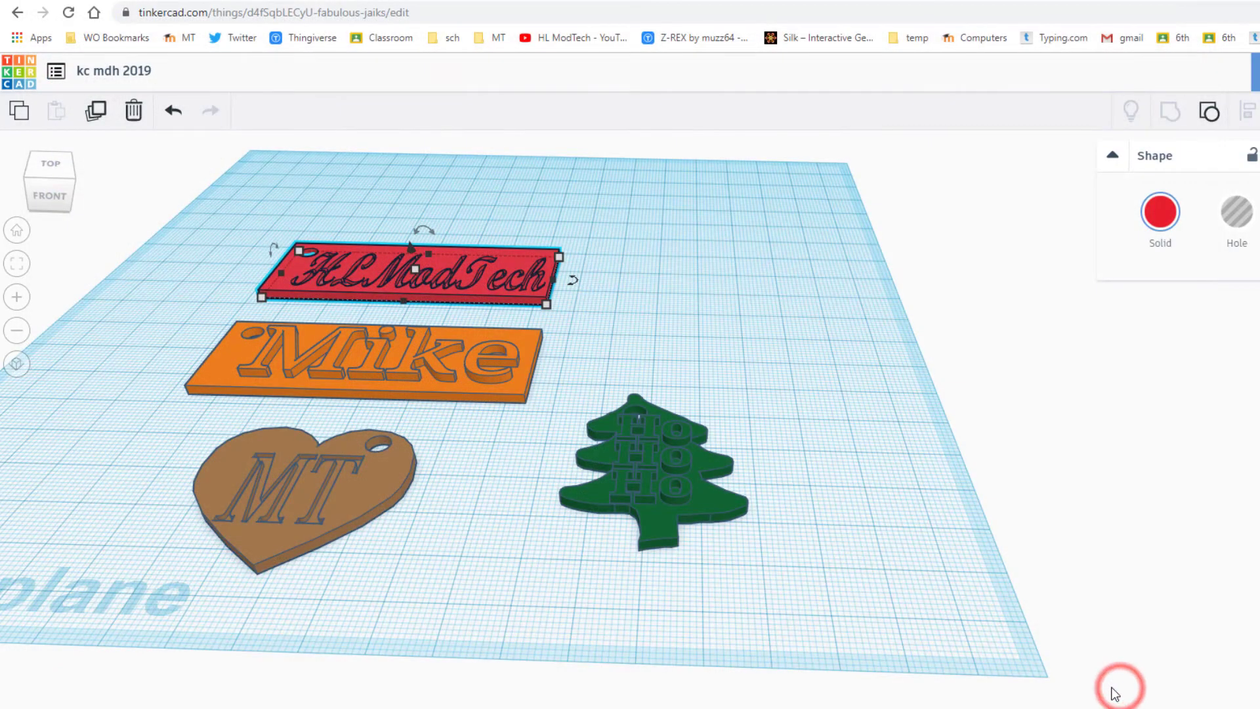